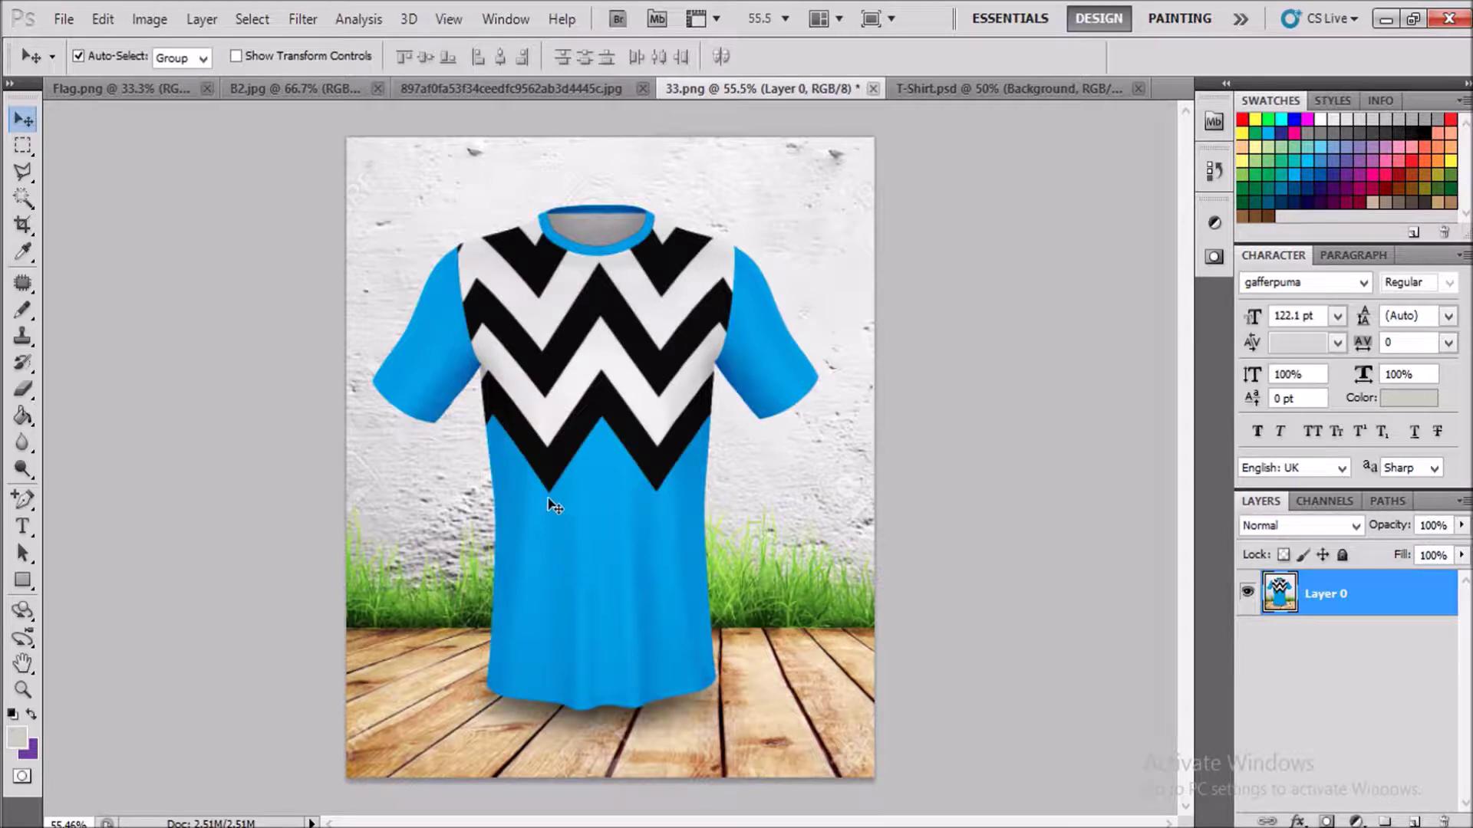
Switch to the chevron pattern image 897af0fa53f34ceedfc9562ab3d4445c.jpg
{"action": "left_click", "coordinate": [522, 90]}
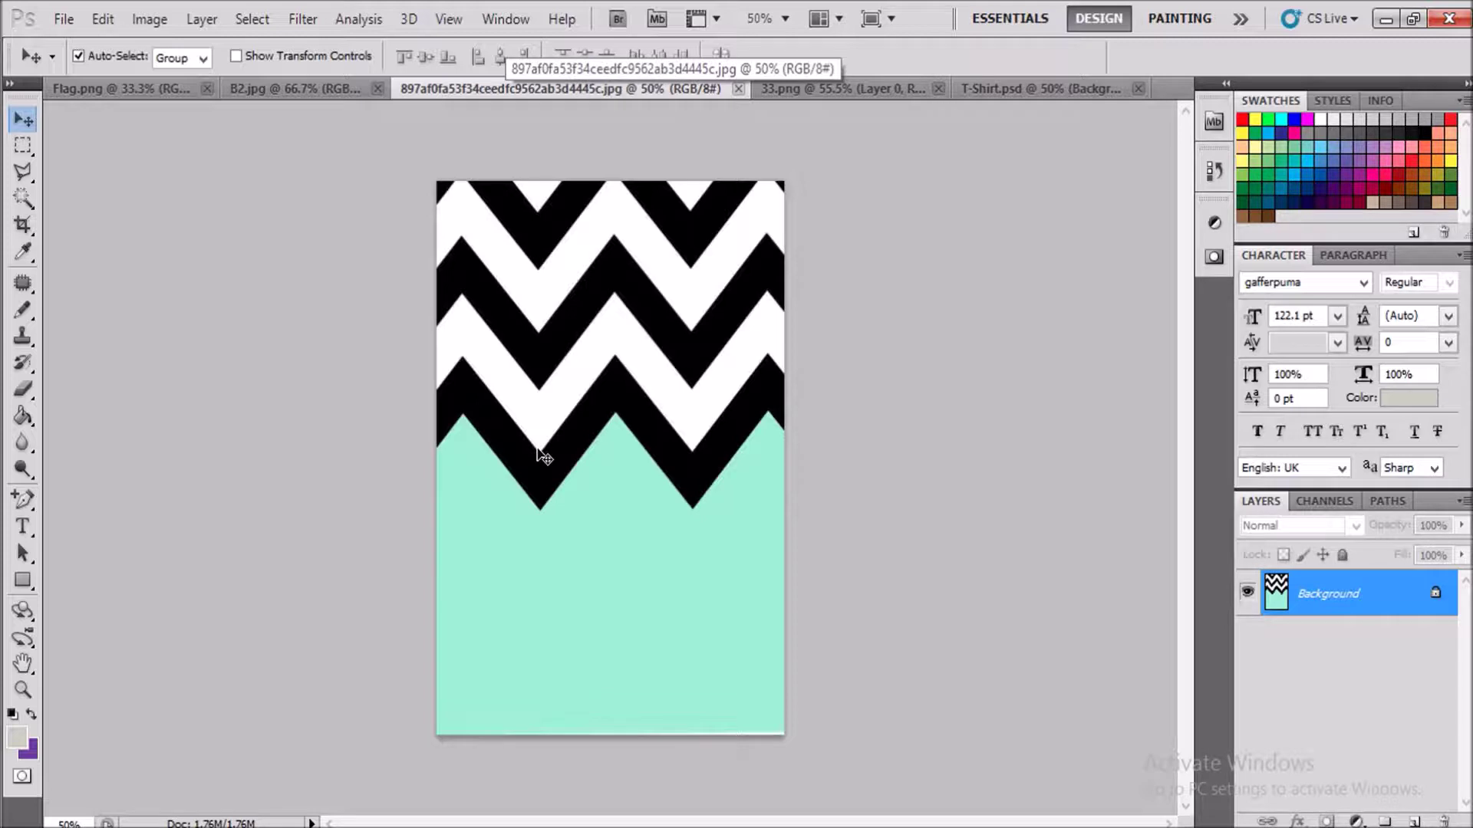
Select all of the chevron image, then open the T-Shirt.psd BODY smart object for editing
{"action": "key", "text": "ctrl+a"}
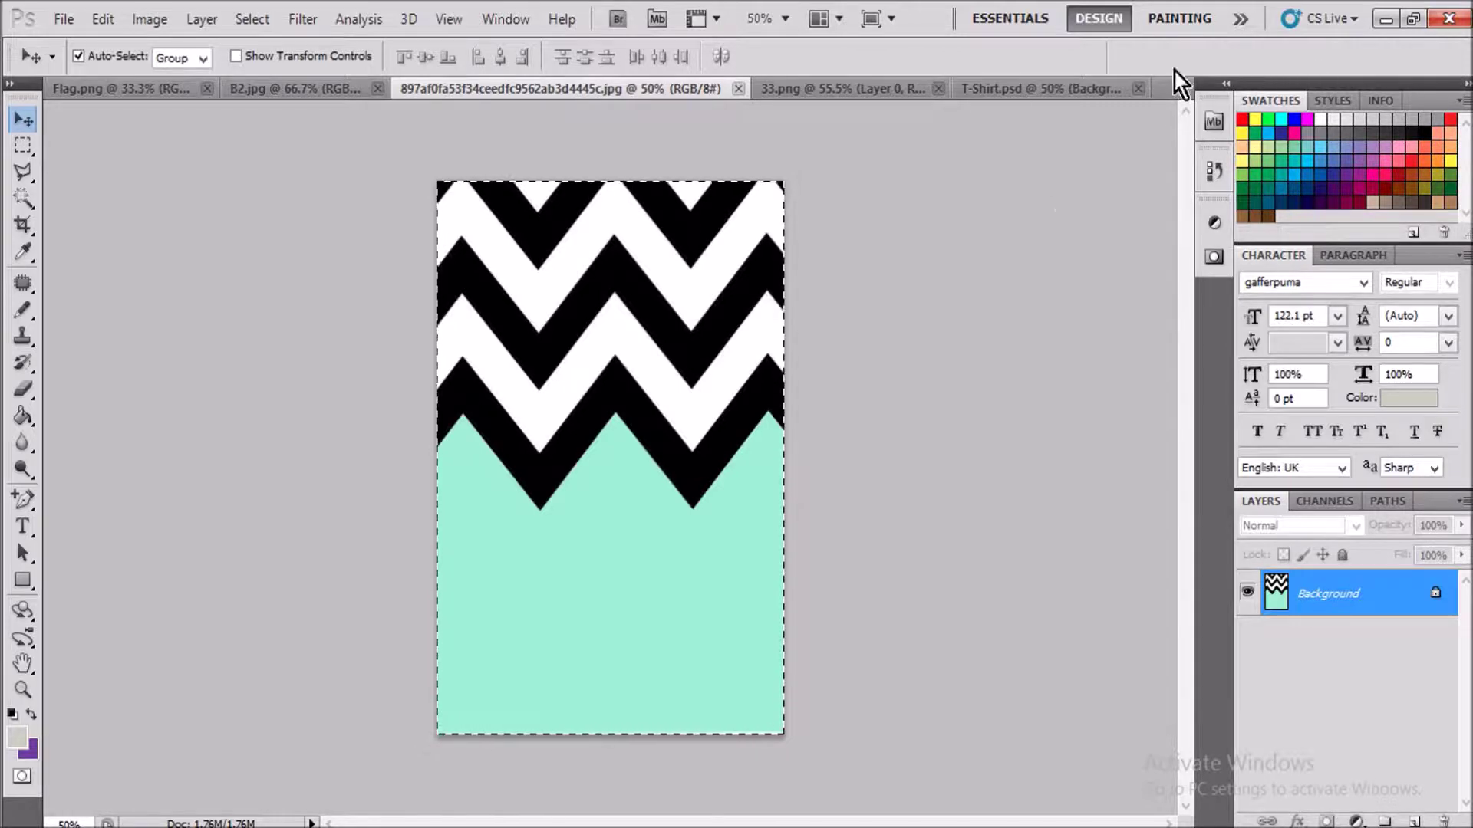
{"action": "left_click", "coordinate": [1014, 90]}
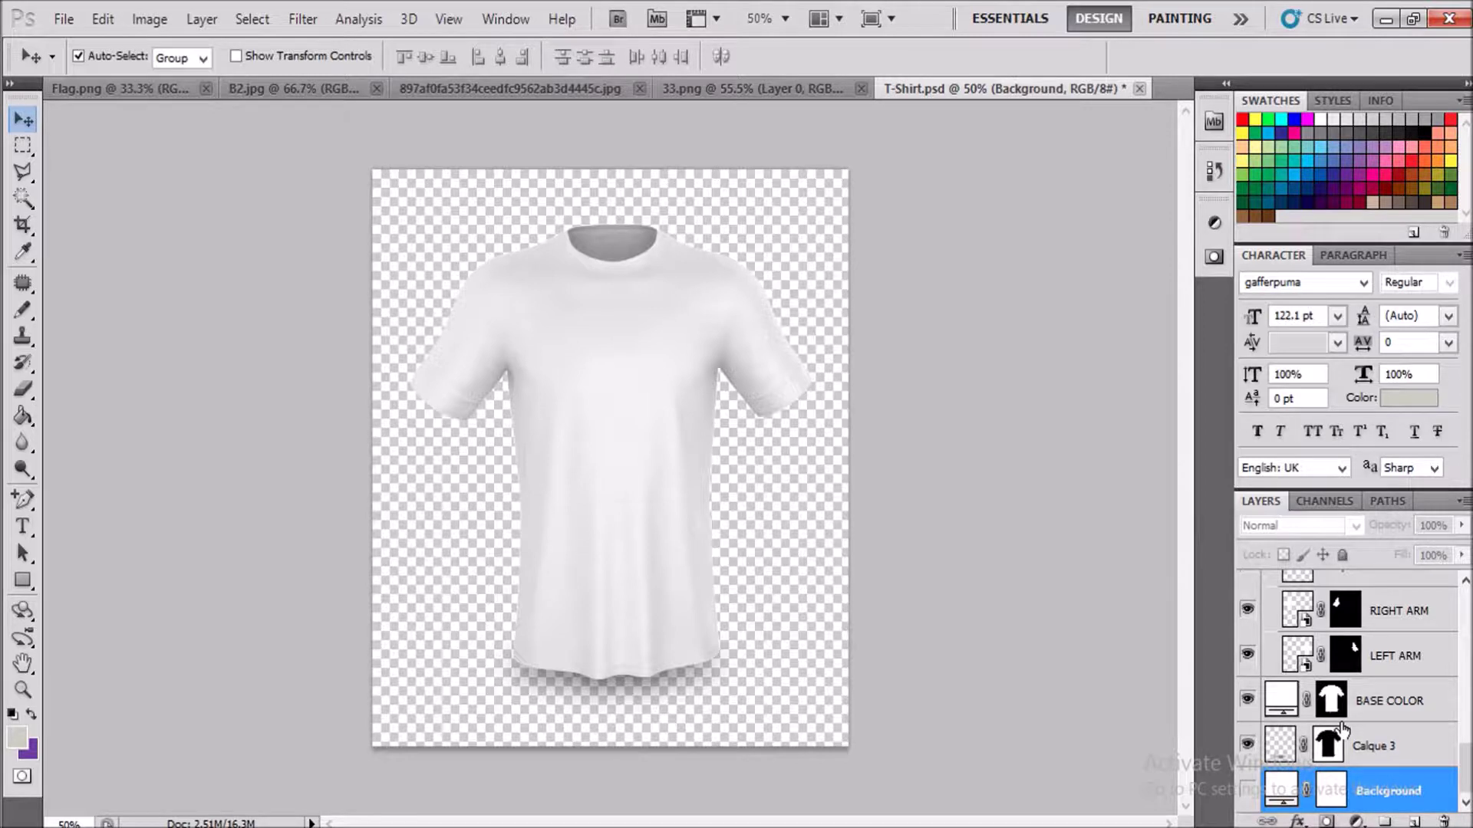
{"action": "scroll", "coordinate": [1342, 729], "scroll_direction": "up", "scroll_amount": 3}
{"action": "scroll", "coordinate": [1334, 705], "scroll_direction": "down", "scroll_amount": 1}
{"action": "left_click", "coordinate": [1297, 652]}
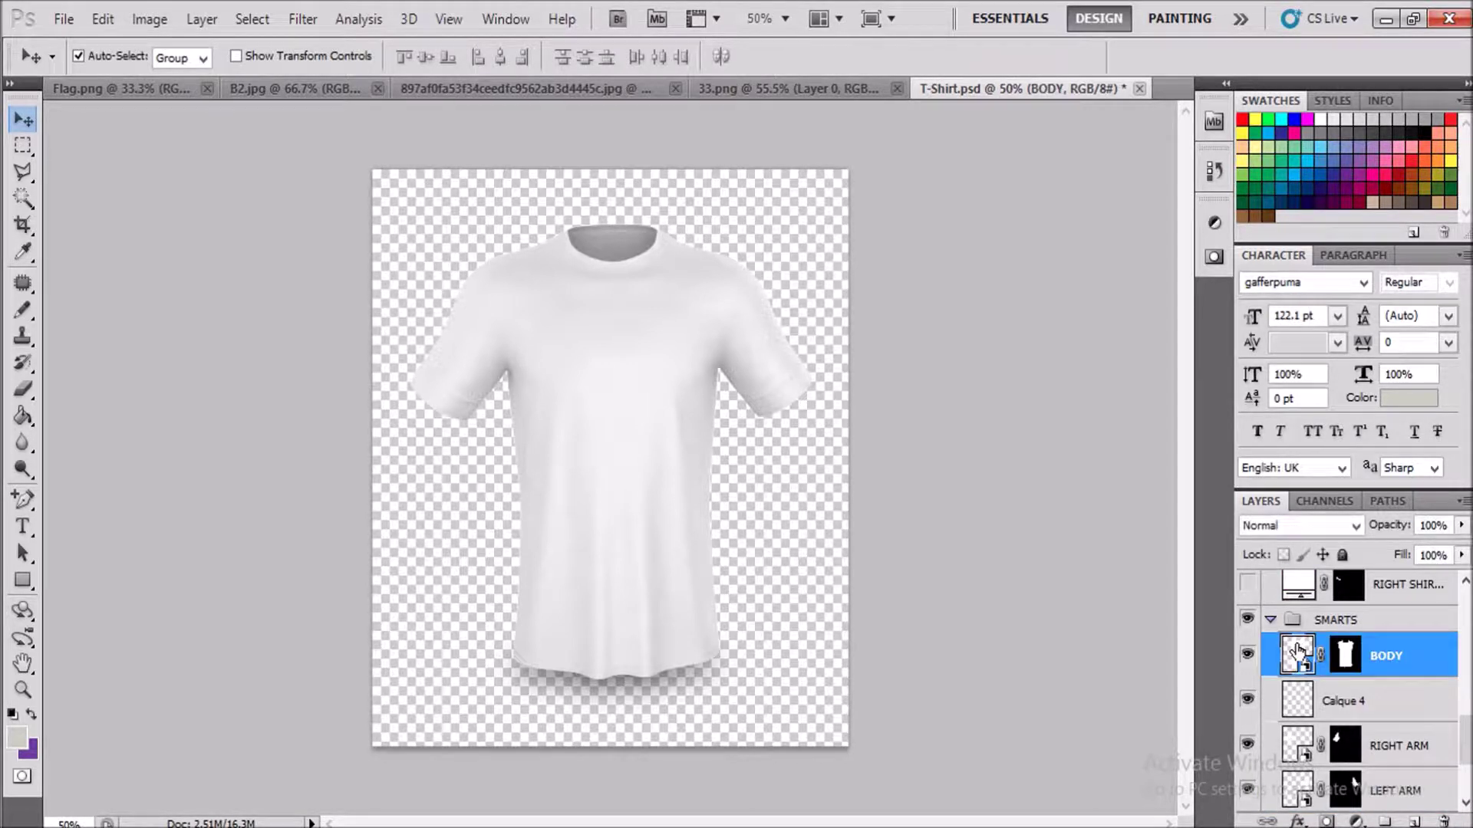
{"action": "double_click", "coordinate": [1296, 652]}
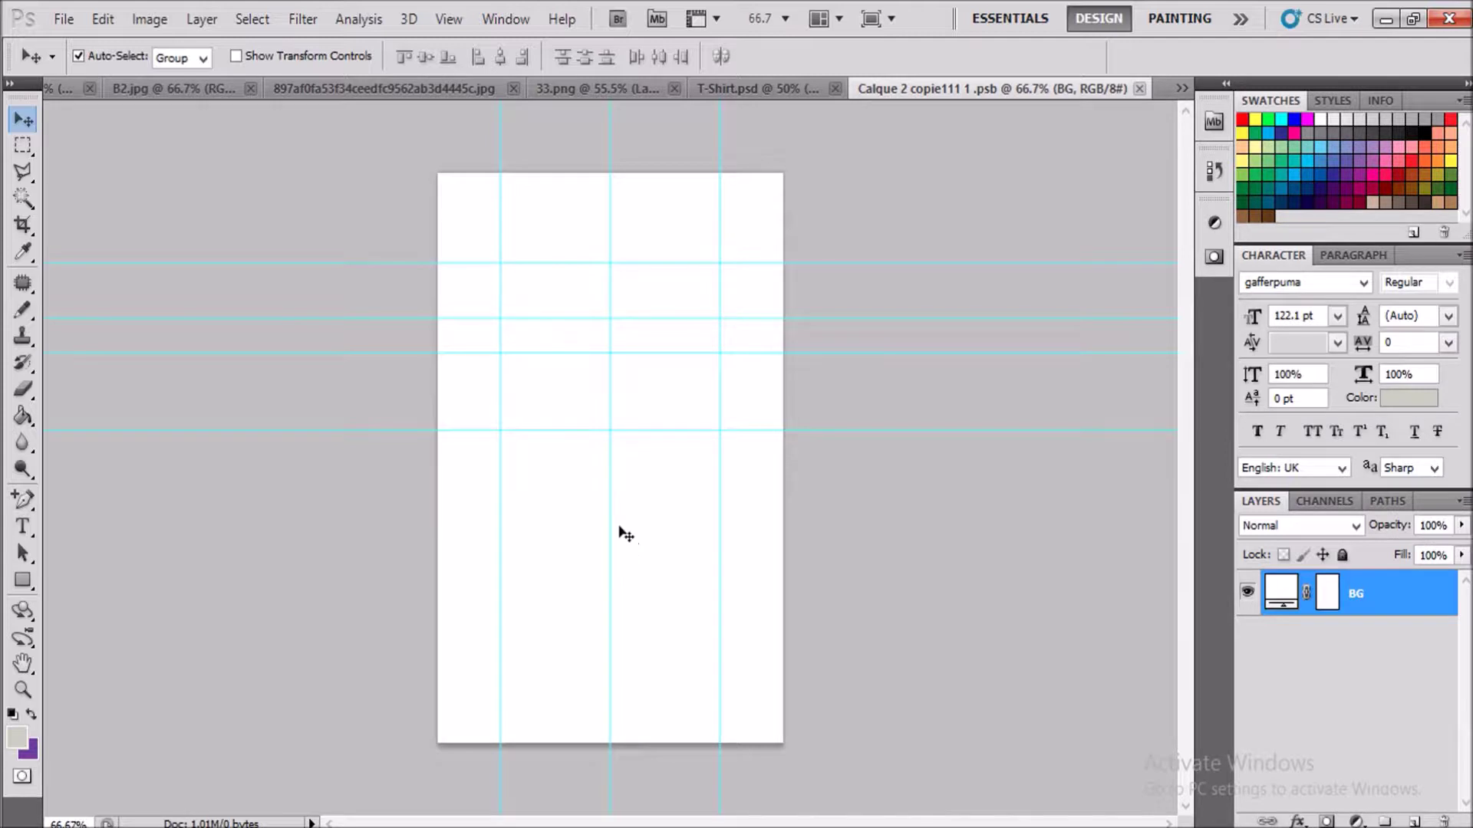
Paste the chevron as Layer 1 and scale it to cover the whole BODY canvas
{"action": "key", "text": "ctrl+v"}
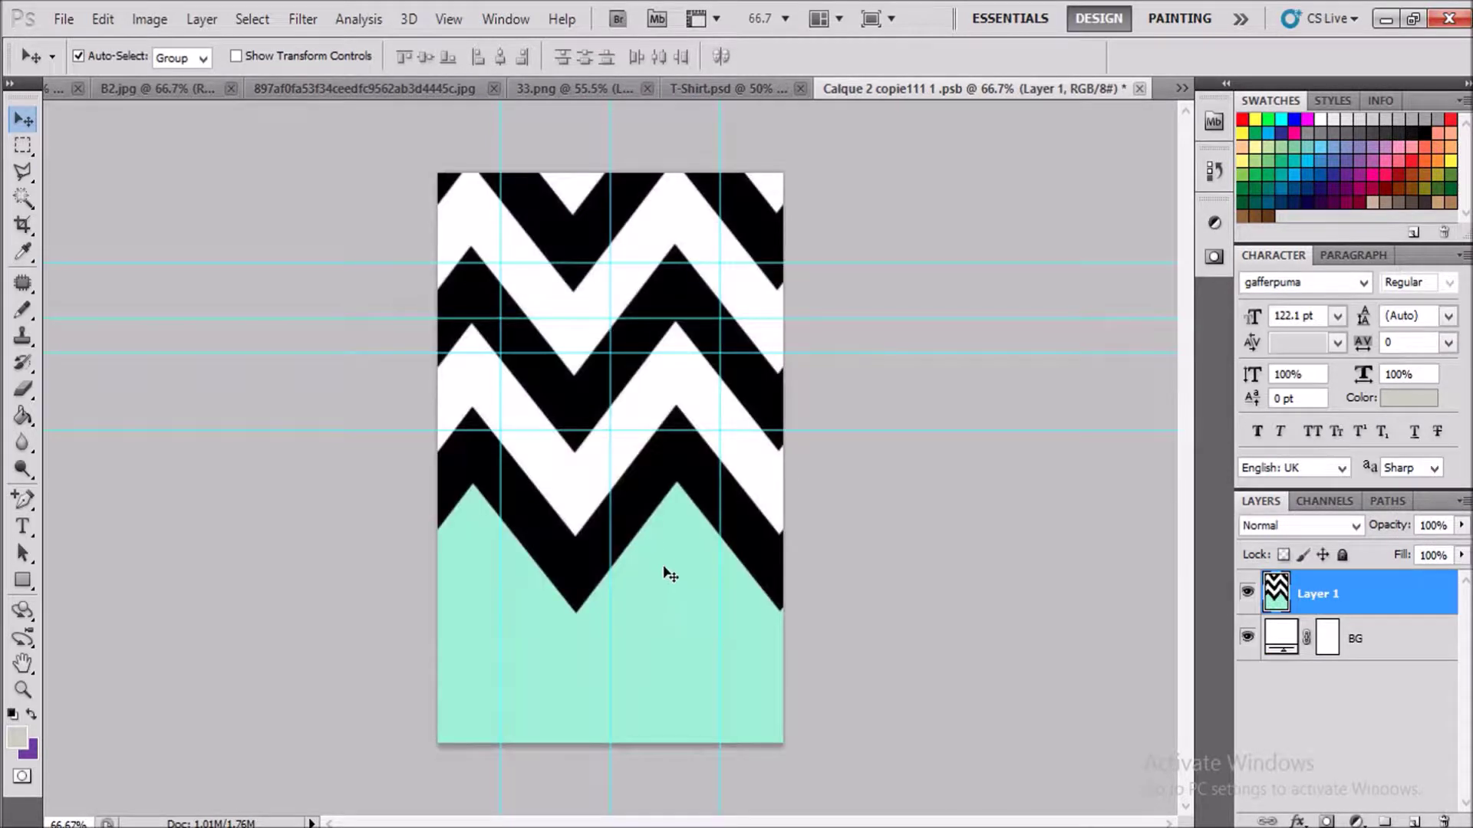
{"action": "key", "text": "ctrl+t"}
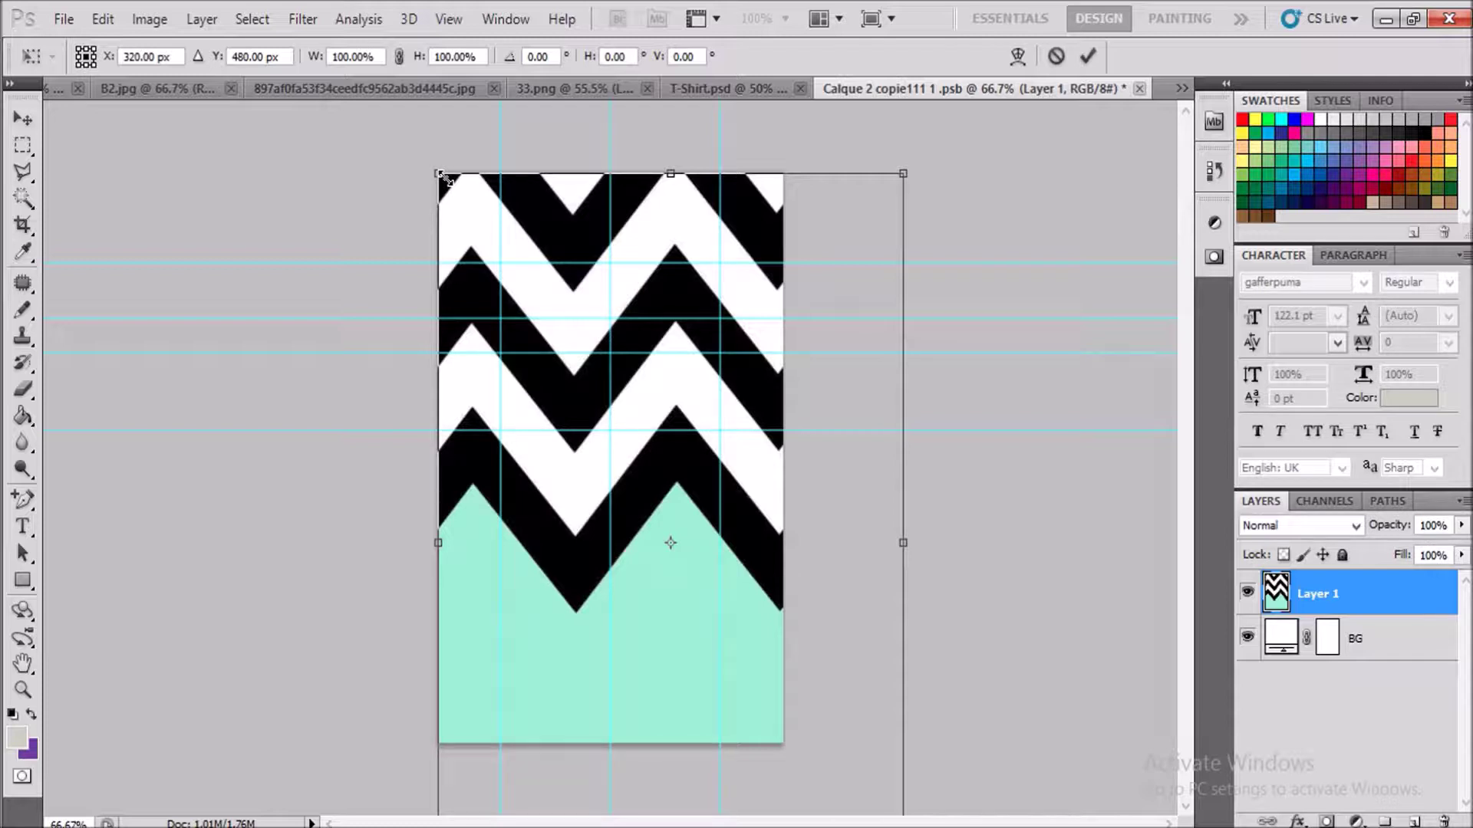
{"action": "mouse_move", "coordinate": [439, 175]}
{"action": "left_mouse_down"}
{"action": "mouse_move", "coordinate": [500, 276]}
{"action": "mouse_move", "coordinate": [515, 265]}
{"action": "mouse_move", "coordinate": [497, 216]}
{"action": "mouse_move", "coordinate": [435, 176]}
{"action": "left_mouse_up"}
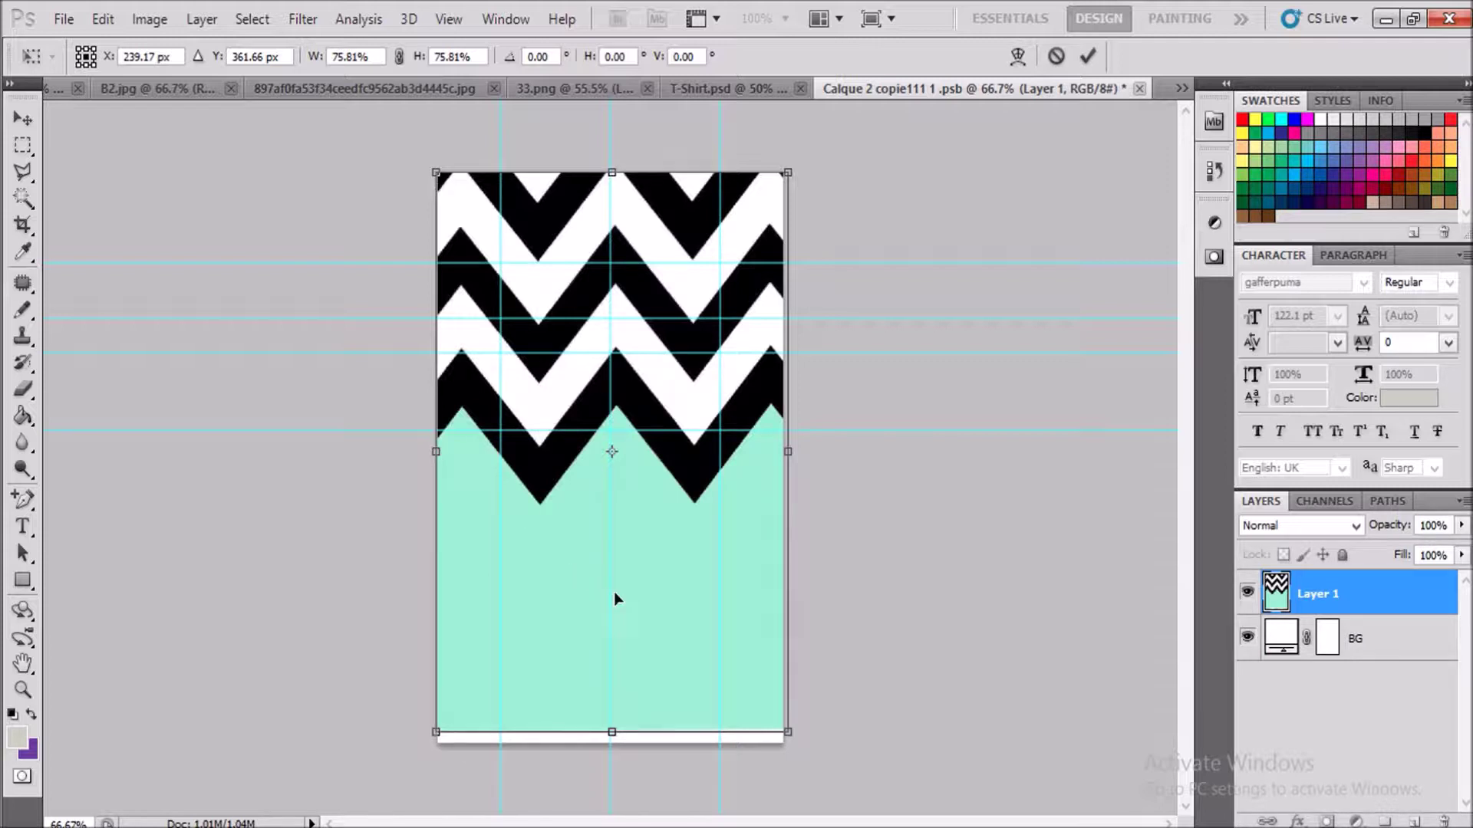
{"action": "key", "text": "Down"}
{"action": "key", "text": "Down"}
{"action": "key", "text": "Down"}
{"action": "key", "text": "Down"}
{"action": "key", "text": "Down"}
{"action": "key", "text": "Down"}
{"action": "key", "text": "Down"}
{"action": "key", "text": "Down"}
{"action": "key", "text": "Down"}
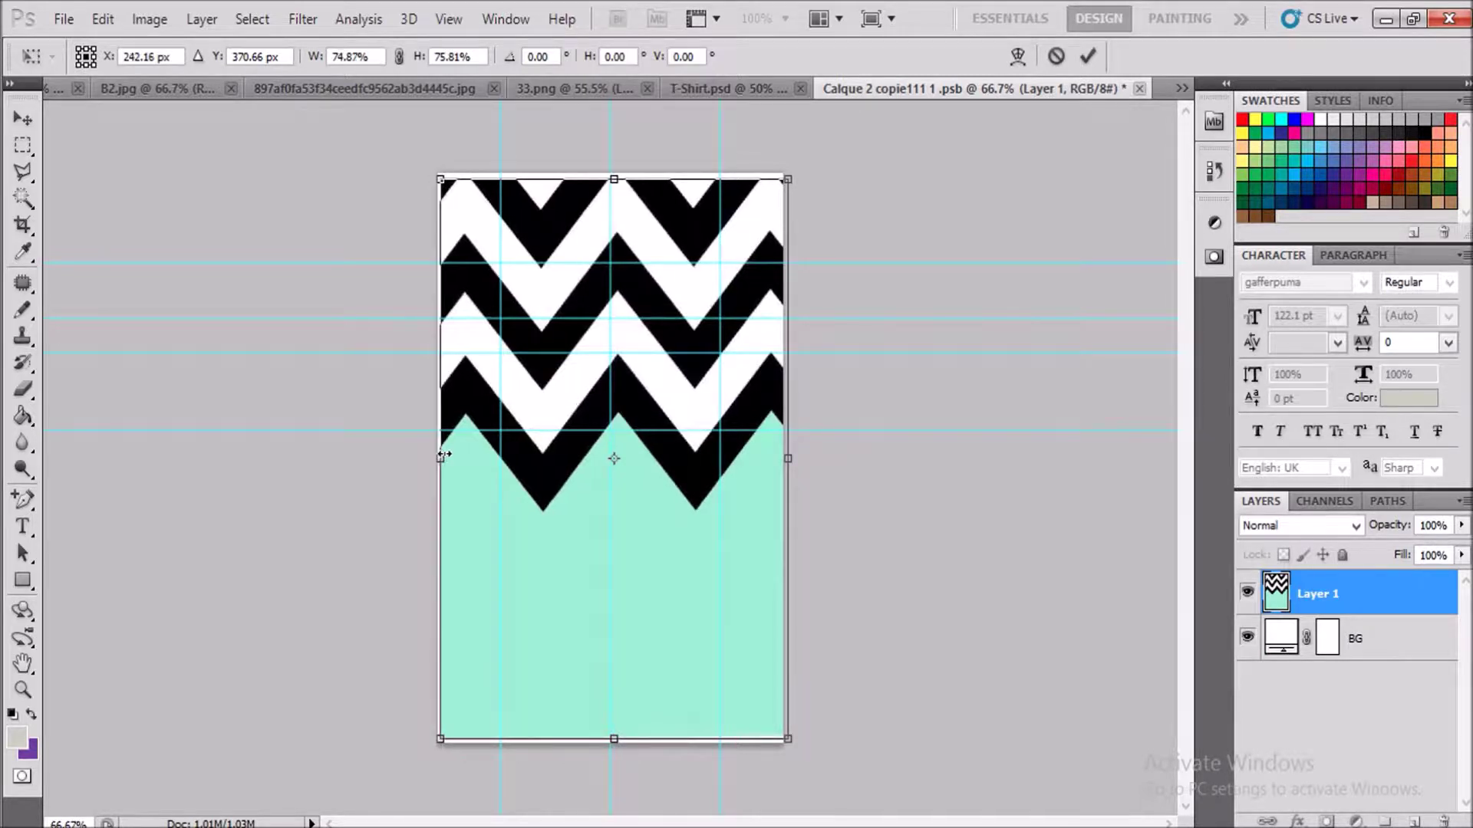
{"action": "left_click_drag", "start_coordinate": [790, 478], "coordinate": [789, 472]}
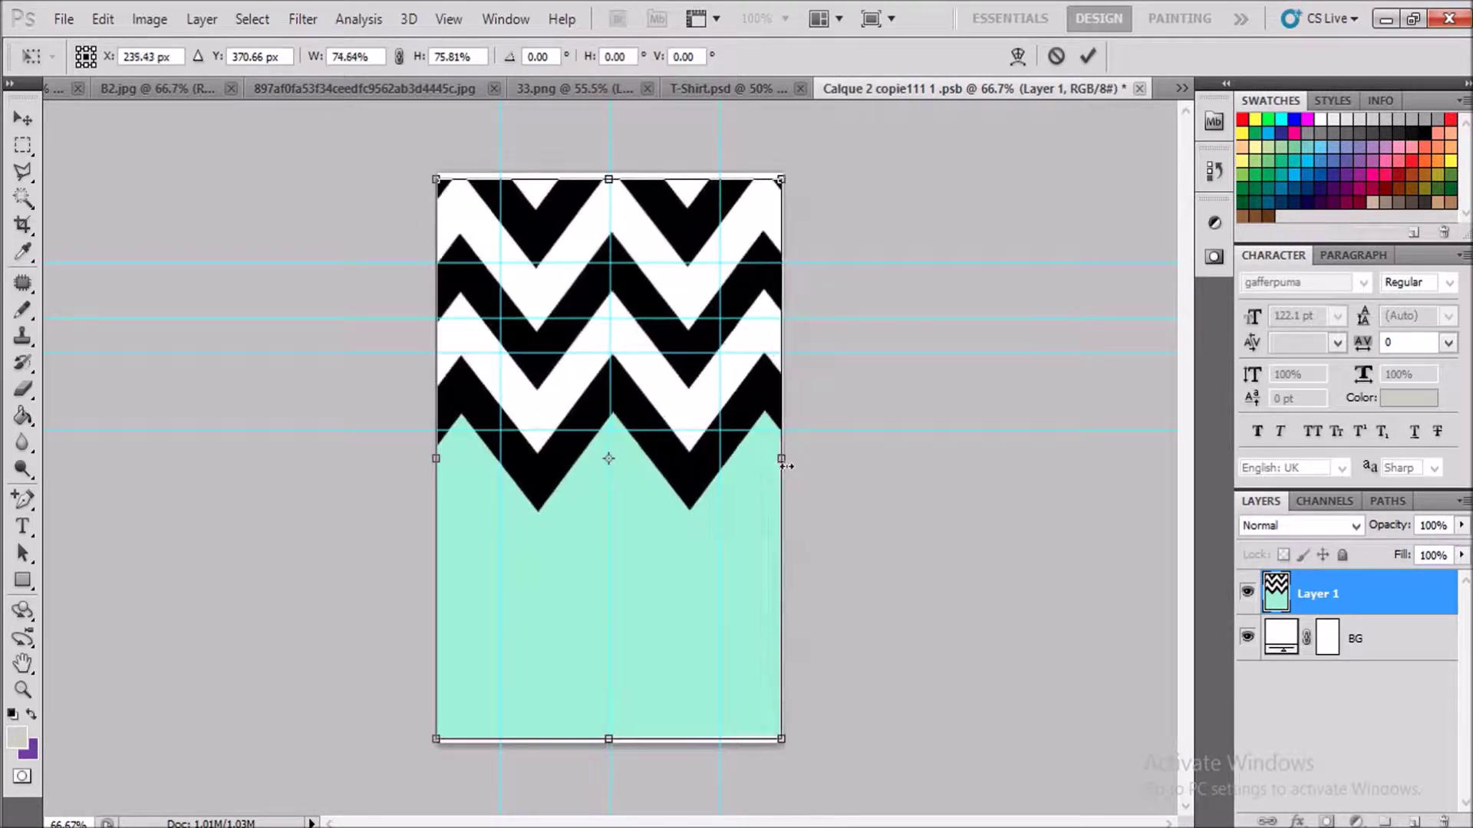
{"action": "left_click_drag", "start_coordinate": [789, 472], "coordinate": [794, 474]}
{"action": "left_click_drag", "start_coordinate": [611, 183], "coordinate": [611, 173]}
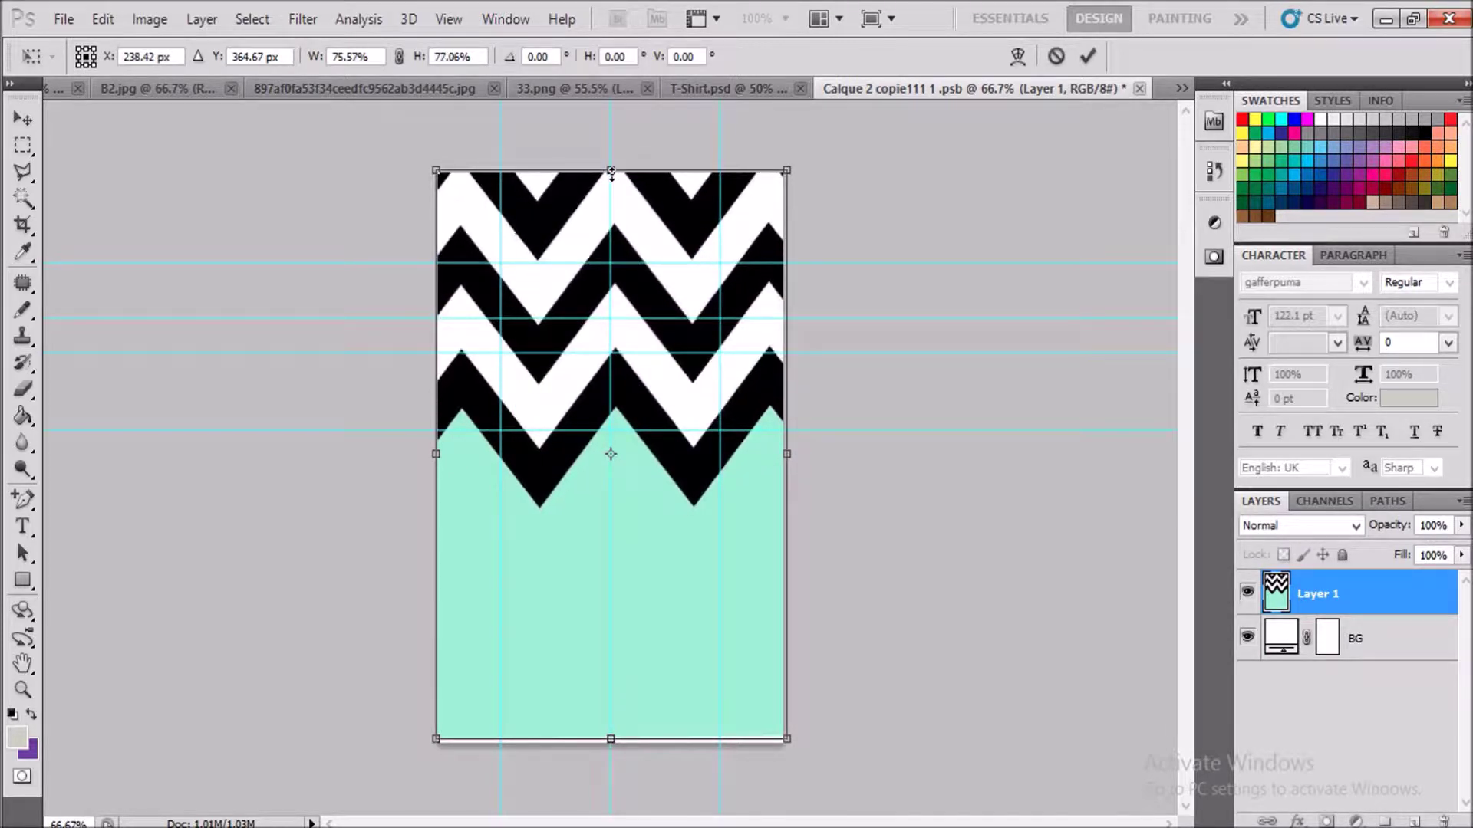
{"action": "left_click_drag", "start_coordinate": [620, 735], "coordinate": [623, 742]}
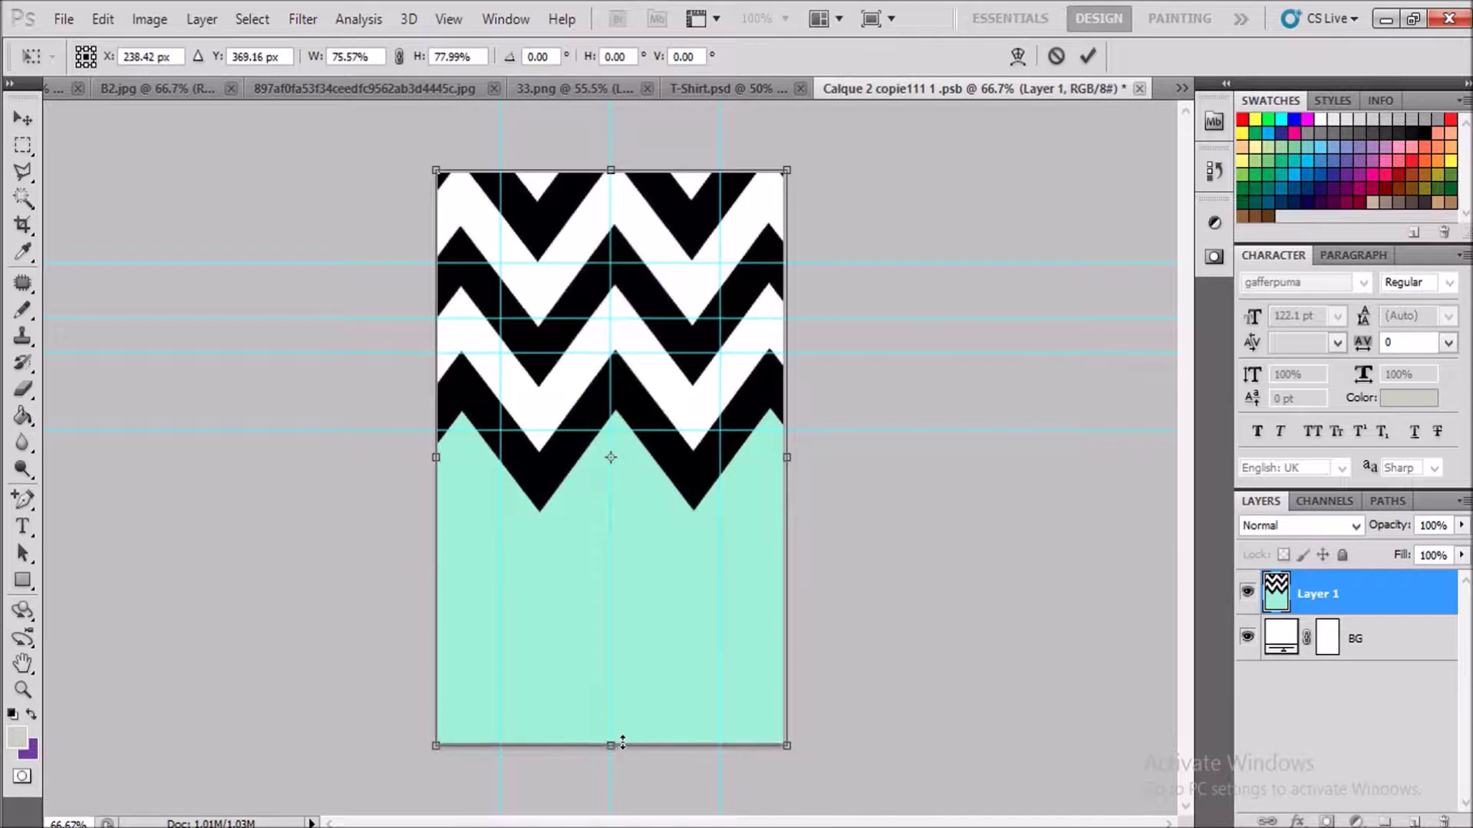
{"action": "key", "text": "Return"}
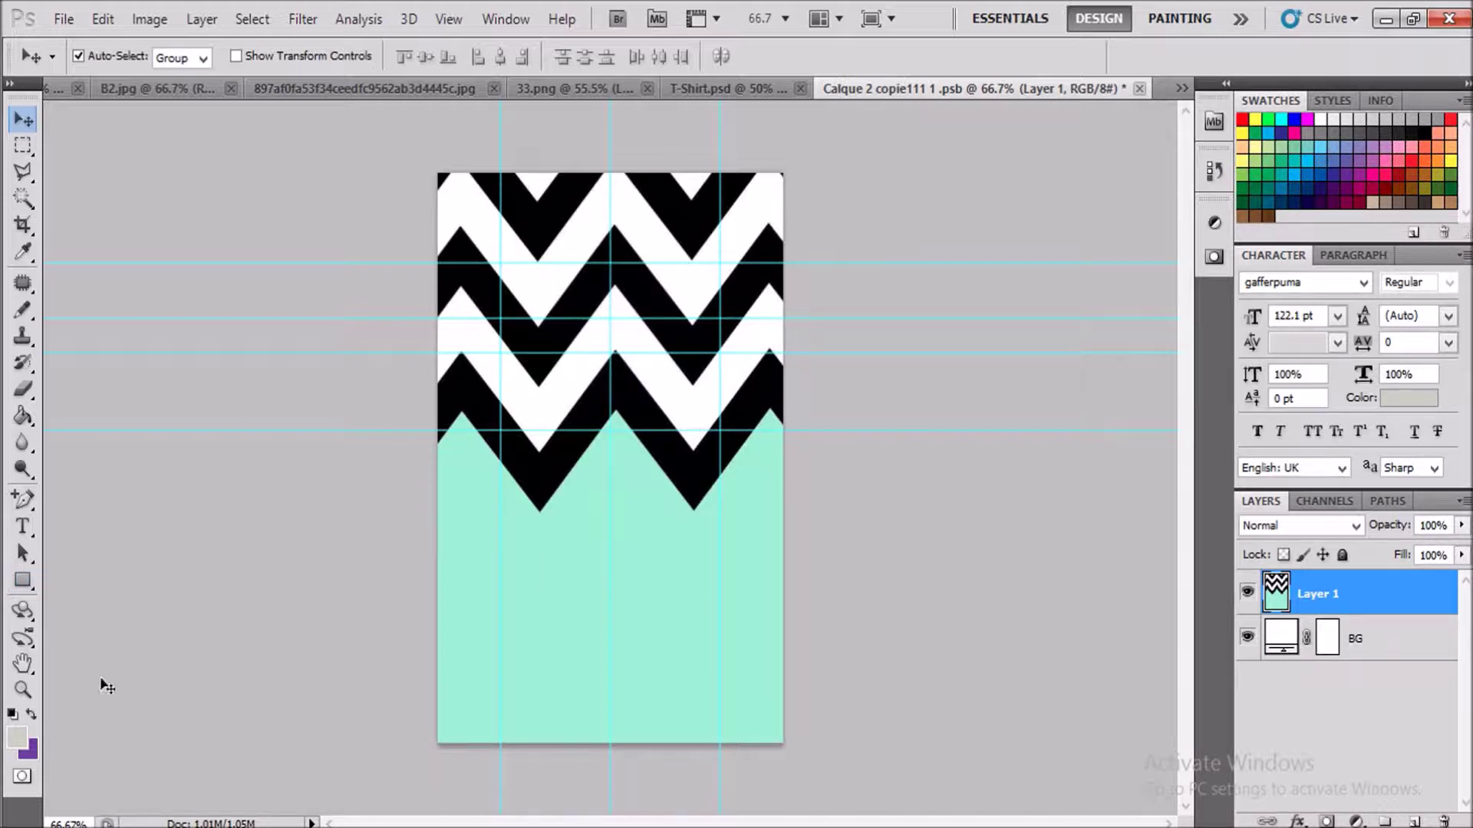
Magic Wand the mint lower area and set the foreground colour to bright blue 0197f6
{"action": "left_click", "coordinate": [26, 202]}
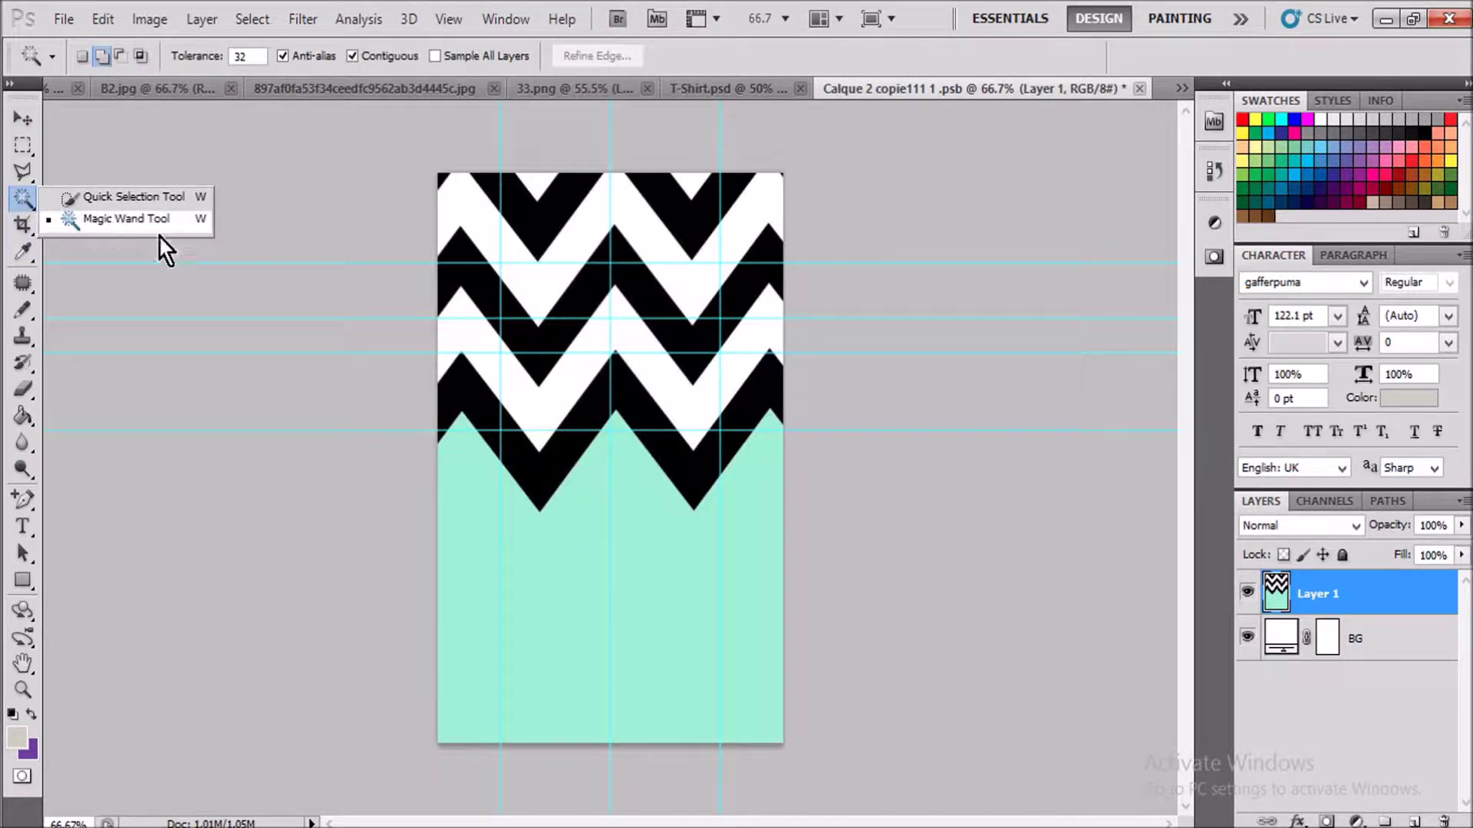
{"action": "left_click", "coordinate": [637, 513]}
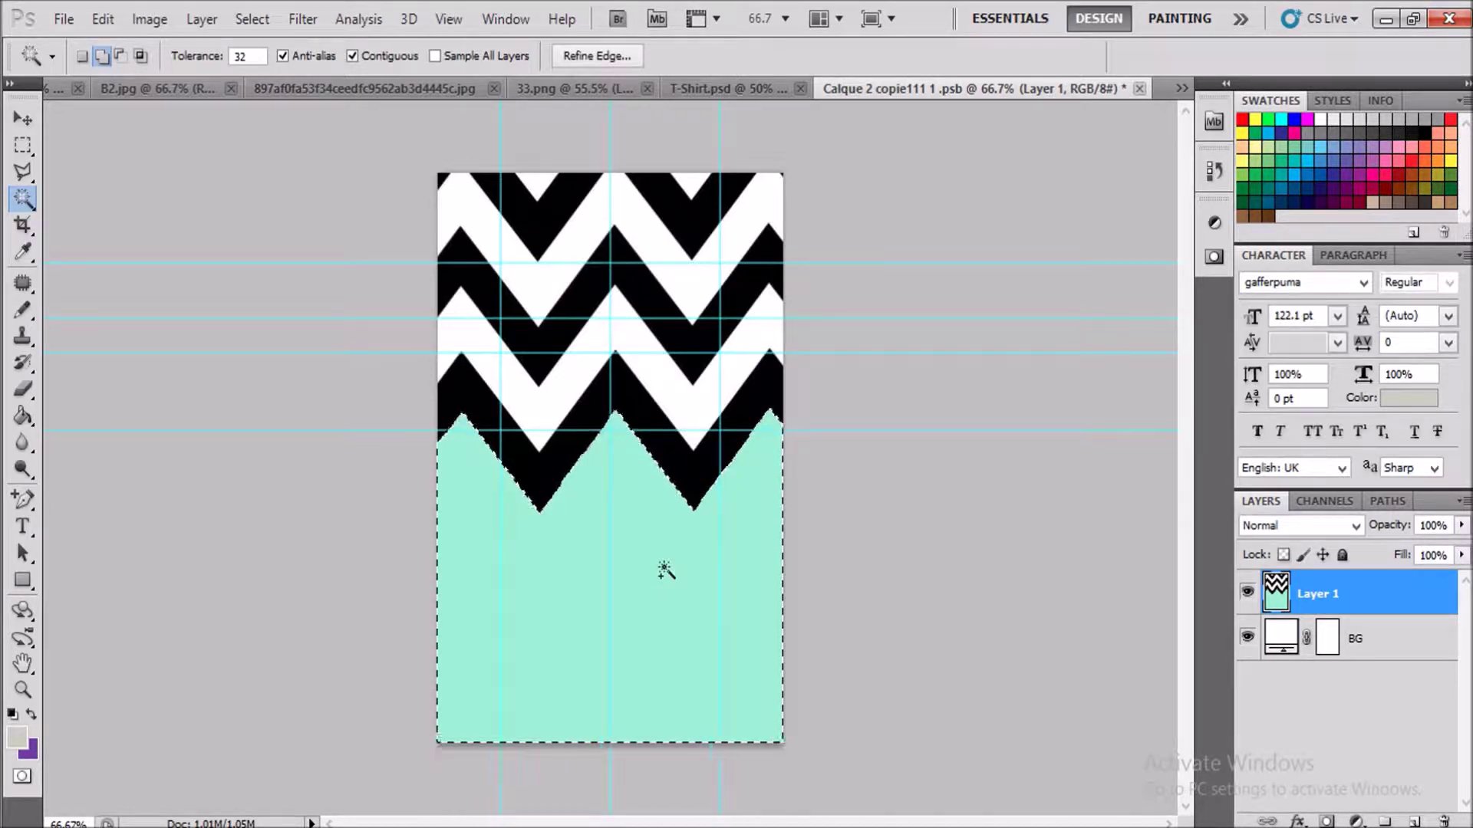
{"action": "left_click", "coordinate": [18, 738]}
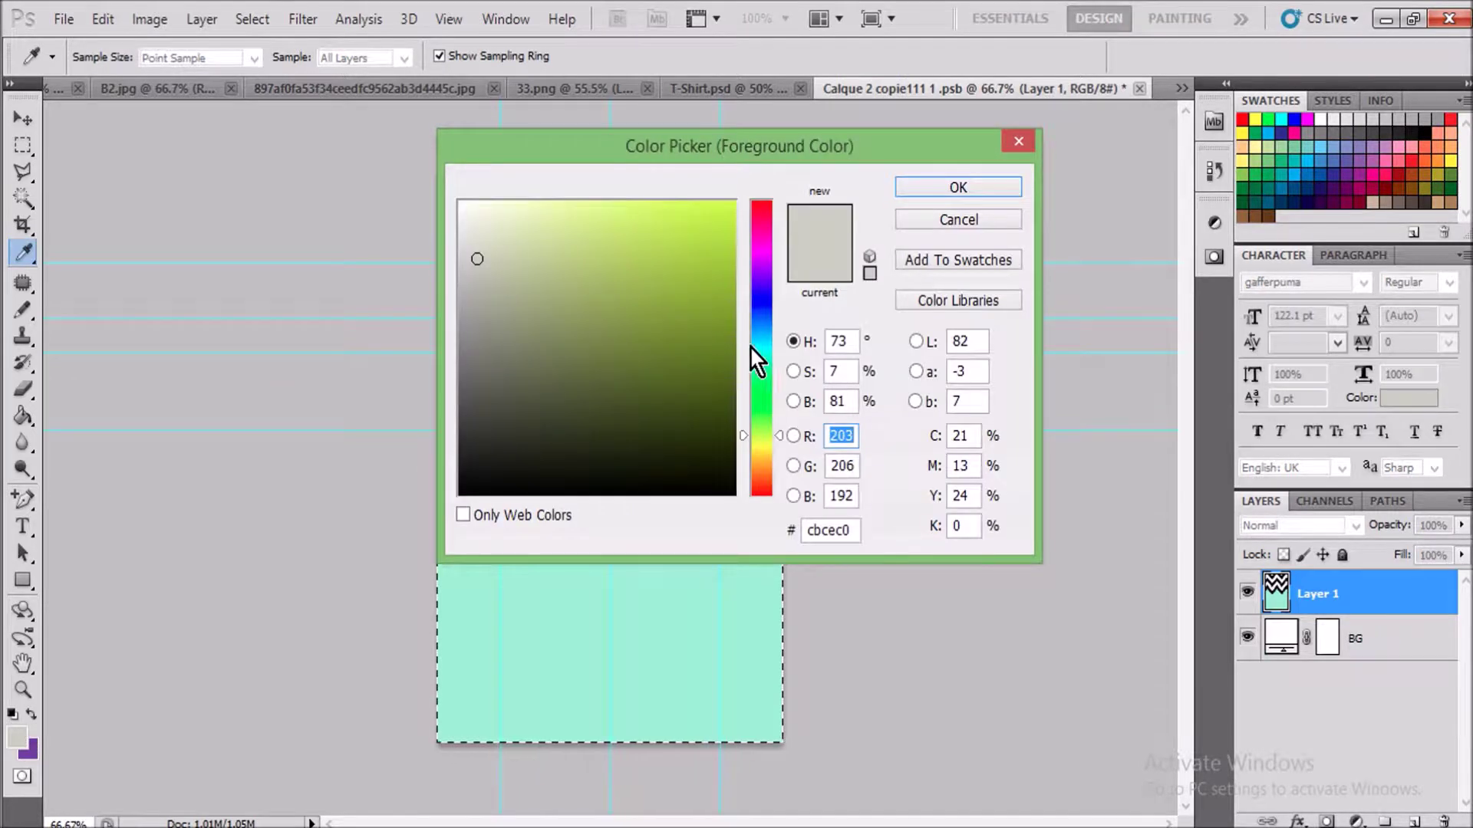
{"action": "left_click_drag", "start_coordinate": [767, 305], "coordinate": [762, 329]}
{"action": "left_click", "coordinate": [734, 212]}
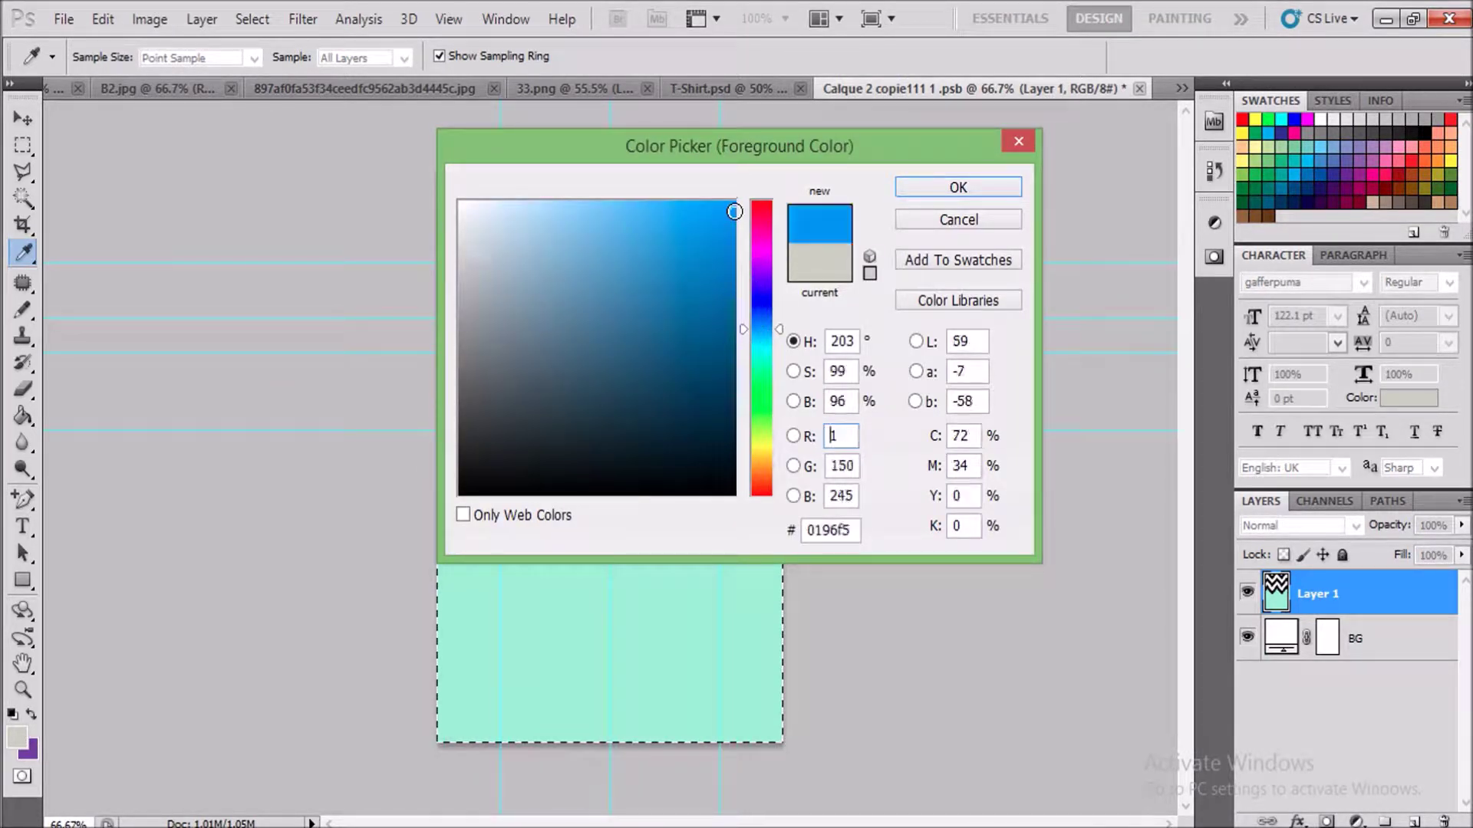
{"action": "left_click", "coordinate": [958, 188]}
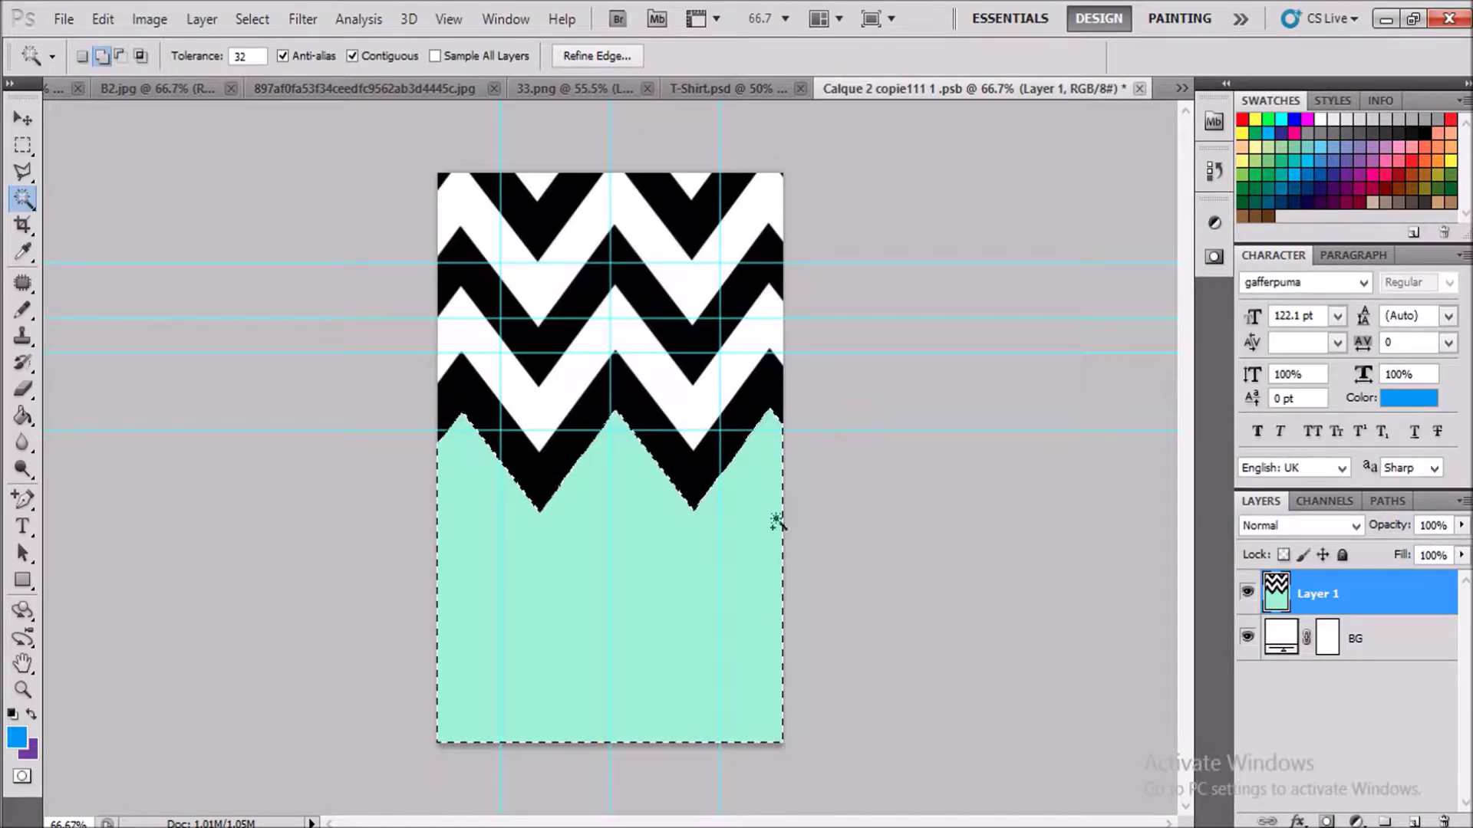
Fill the selected mint area with the blue using the Paint Bucket
{"action": "left_click", "coordinate": [20, 416]}
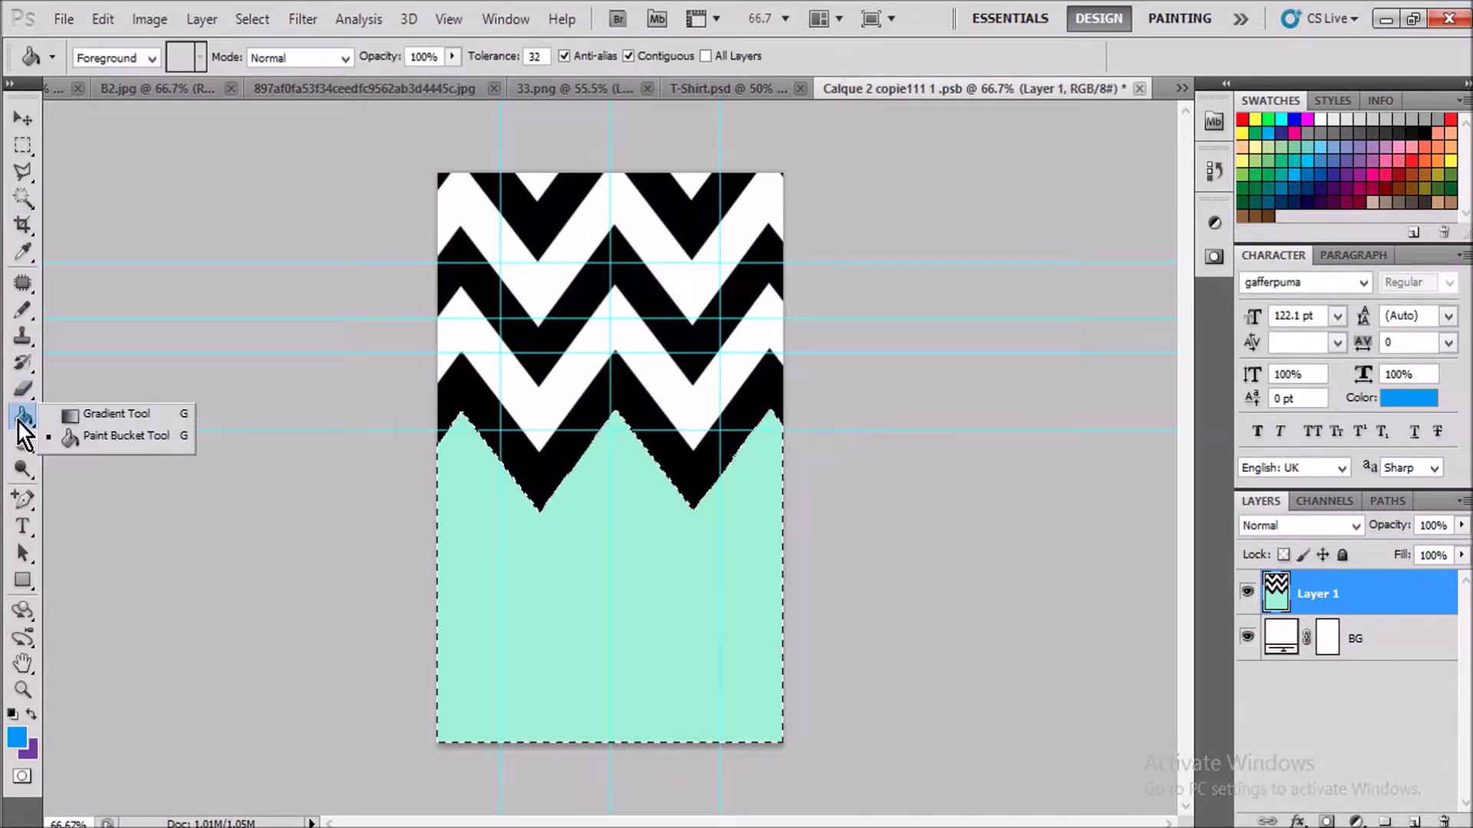
{"action": "left_click", "coordinate": [92, 434]}
{"action": "left_click", "coordinate": [628, 632]}
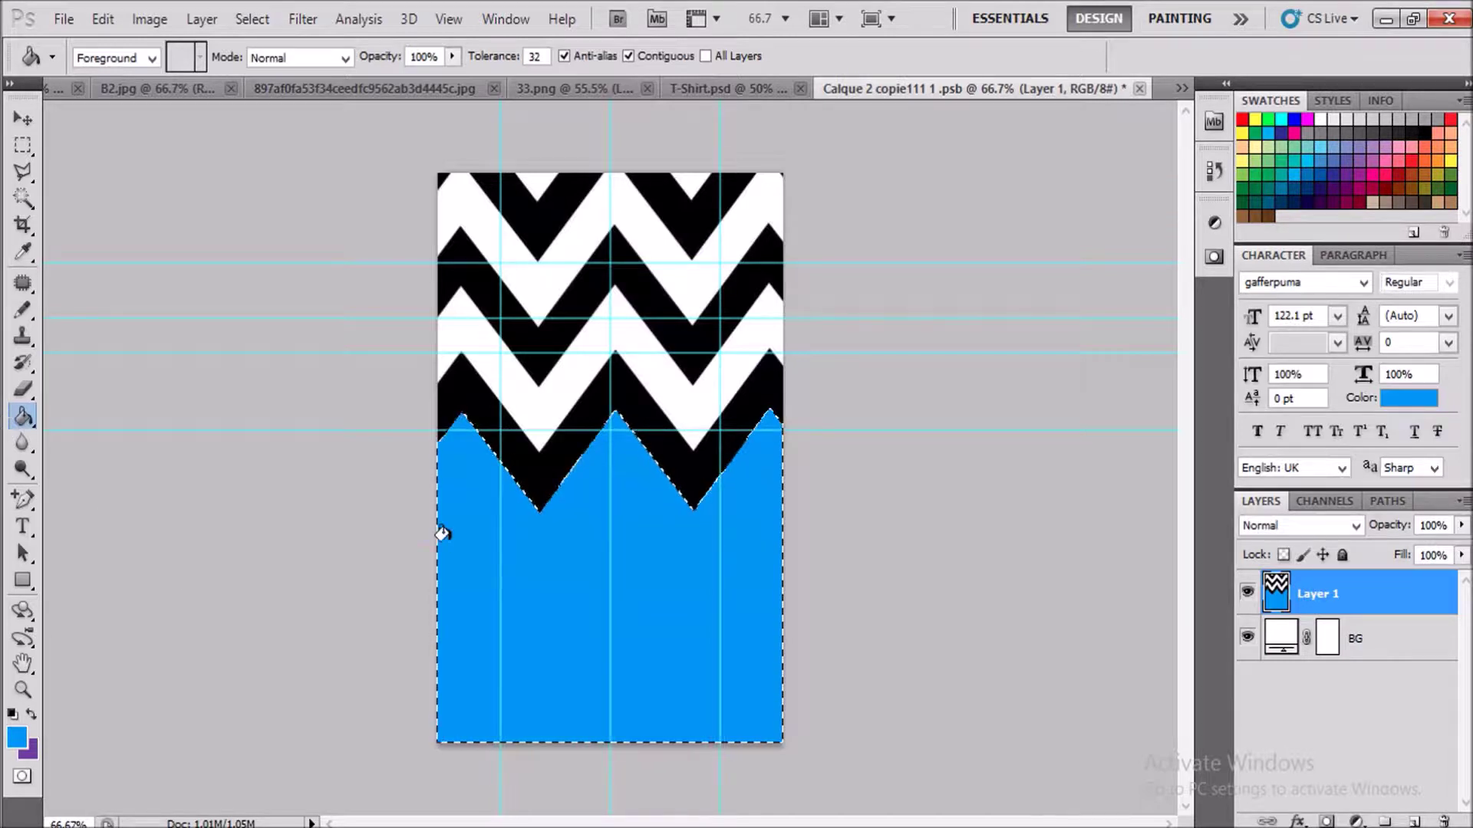
{"action": "left_click", "coordinate": [23, 116]}
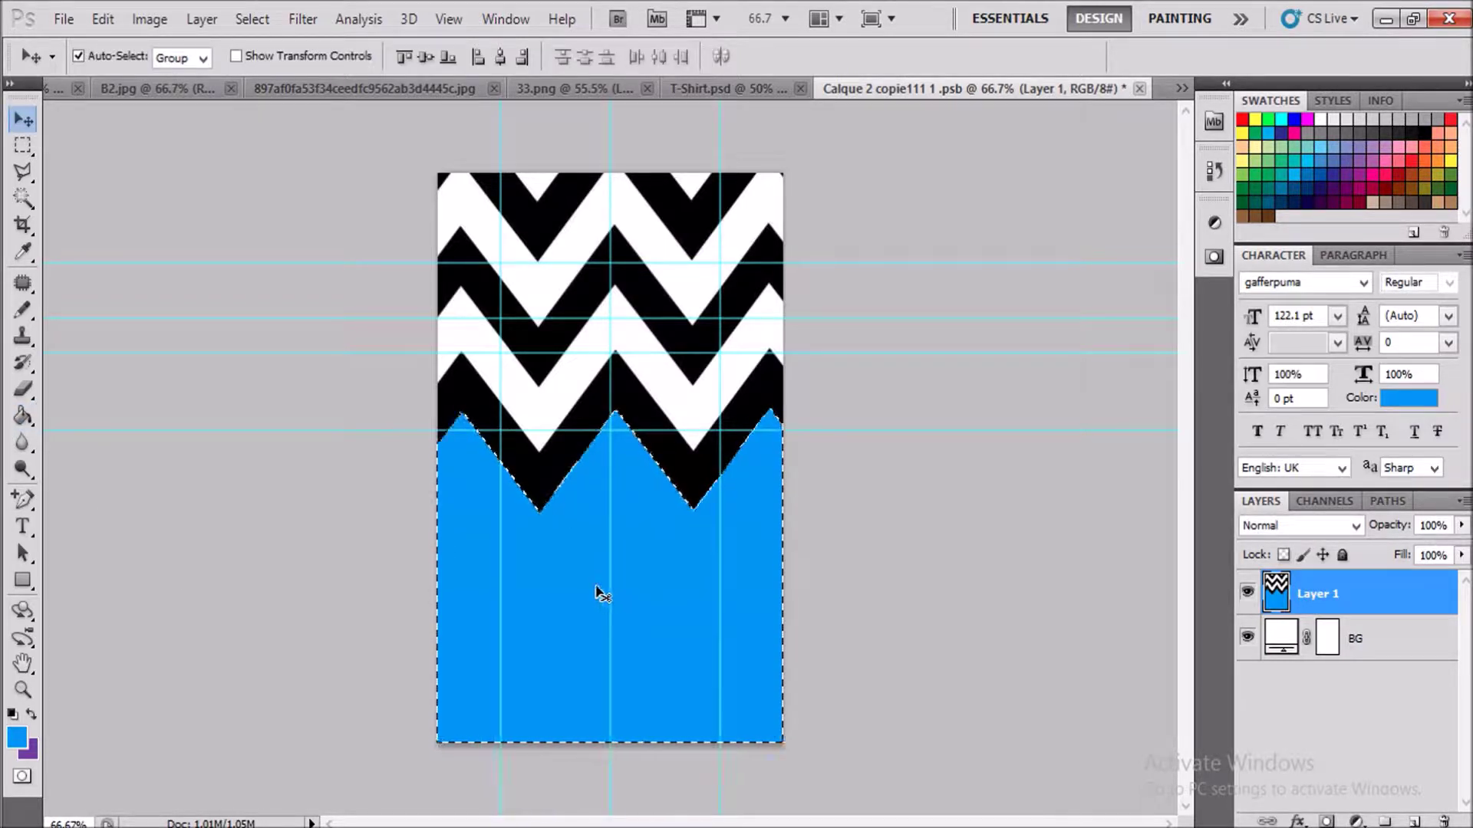
{"action": "key", "text": "i"}
{"action": "key", "text": "ctrl+u"}
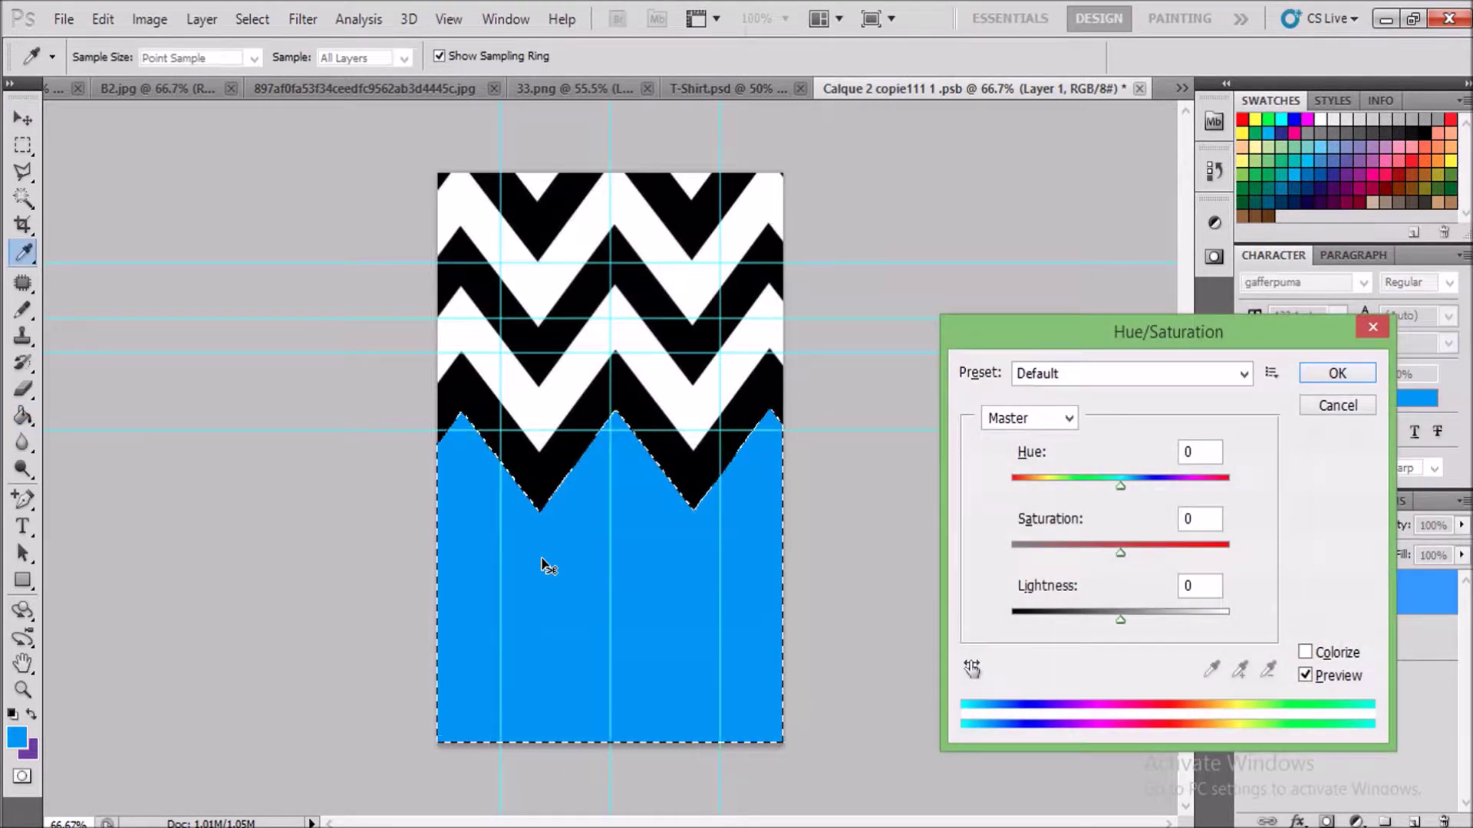
{"action": "left_click", "coordinate": [1306, 652]}
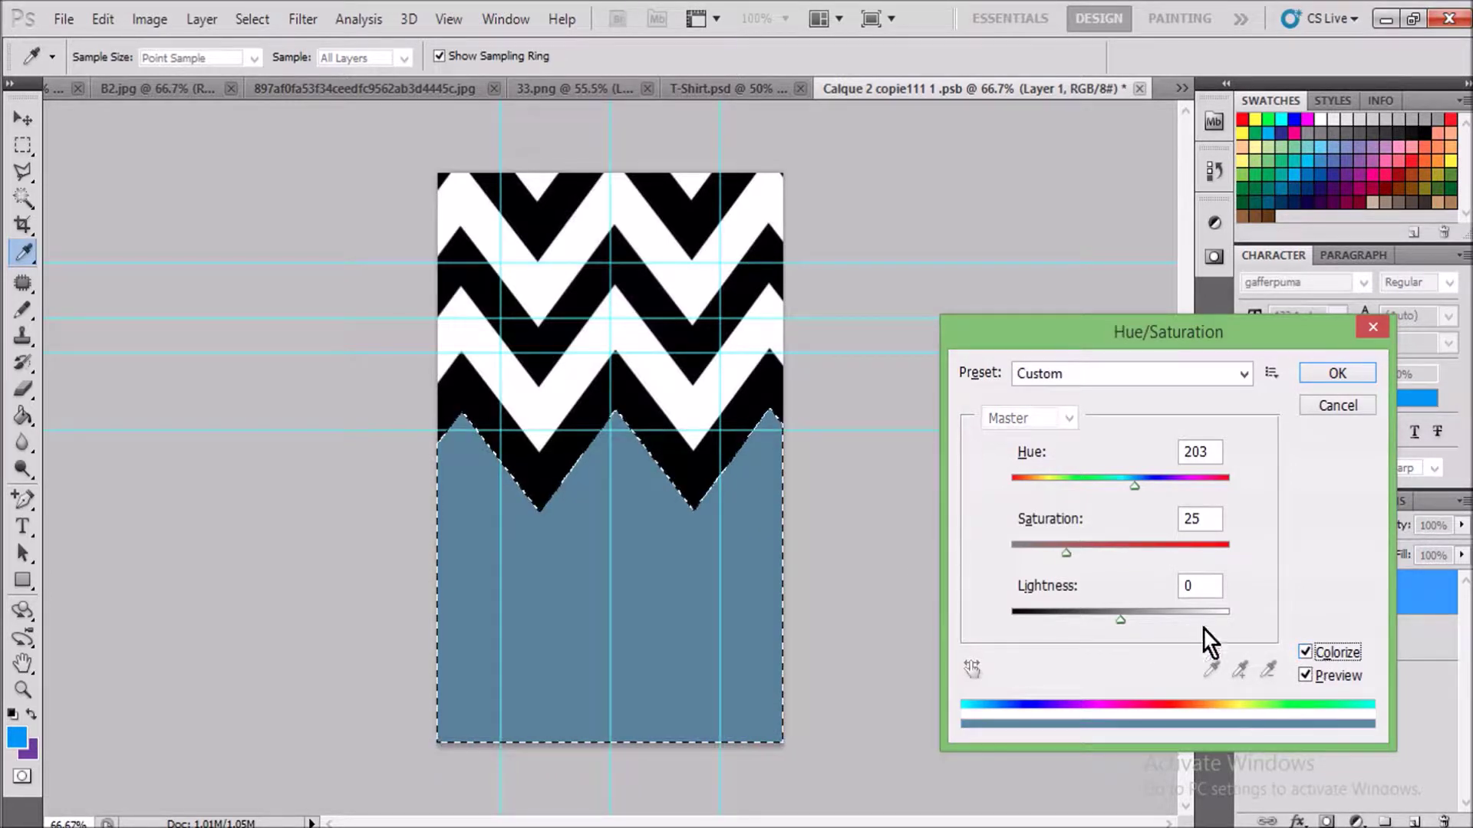
{"action": "left_click_drag", "start_coordinate": [1134, 486], "coordinate": [1149, 492]}
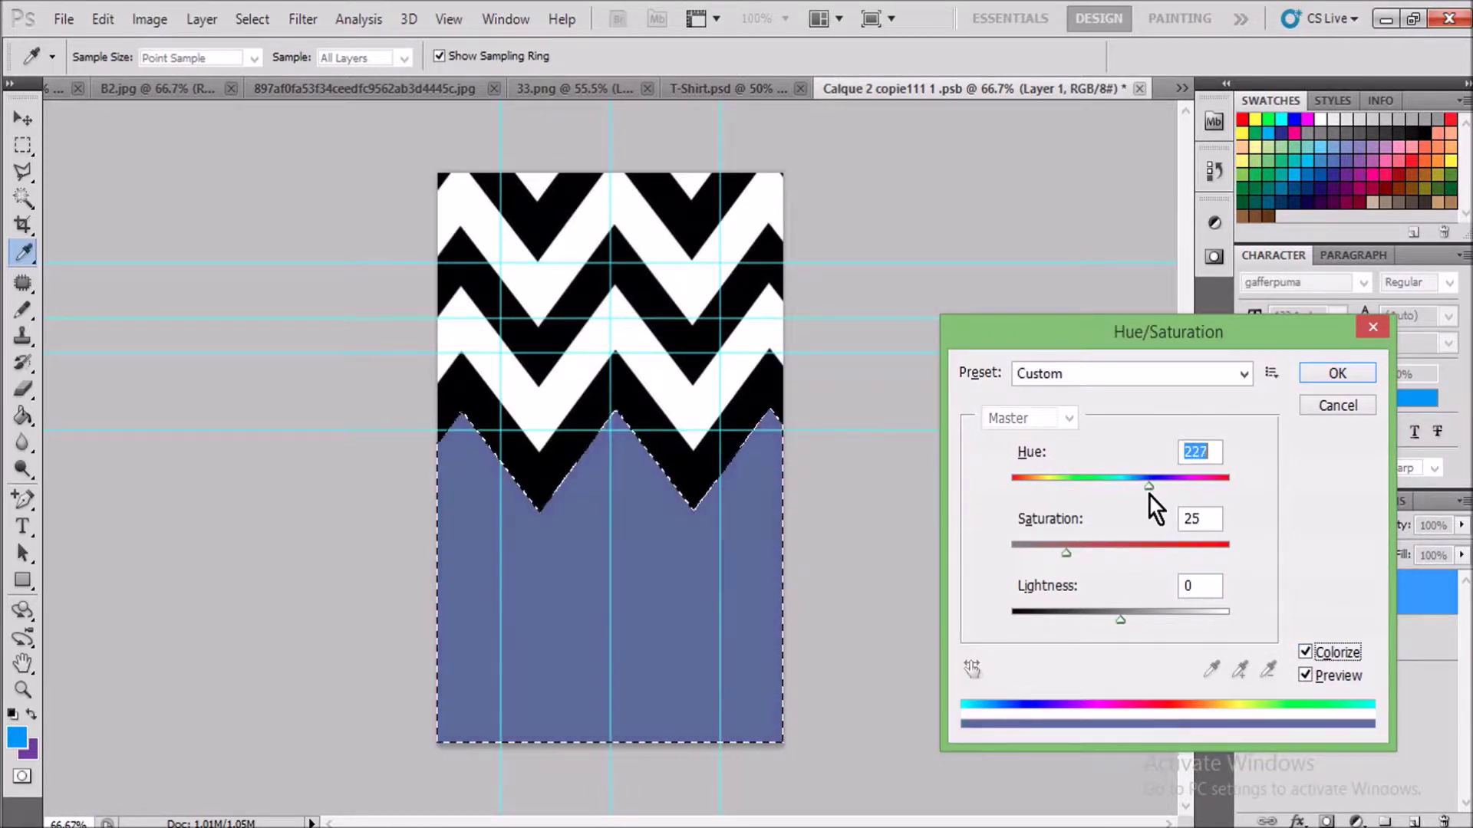
{"action": "left_click_drag", "start_coordinate": [1121, 619], "coordinate": [1179, 621]}
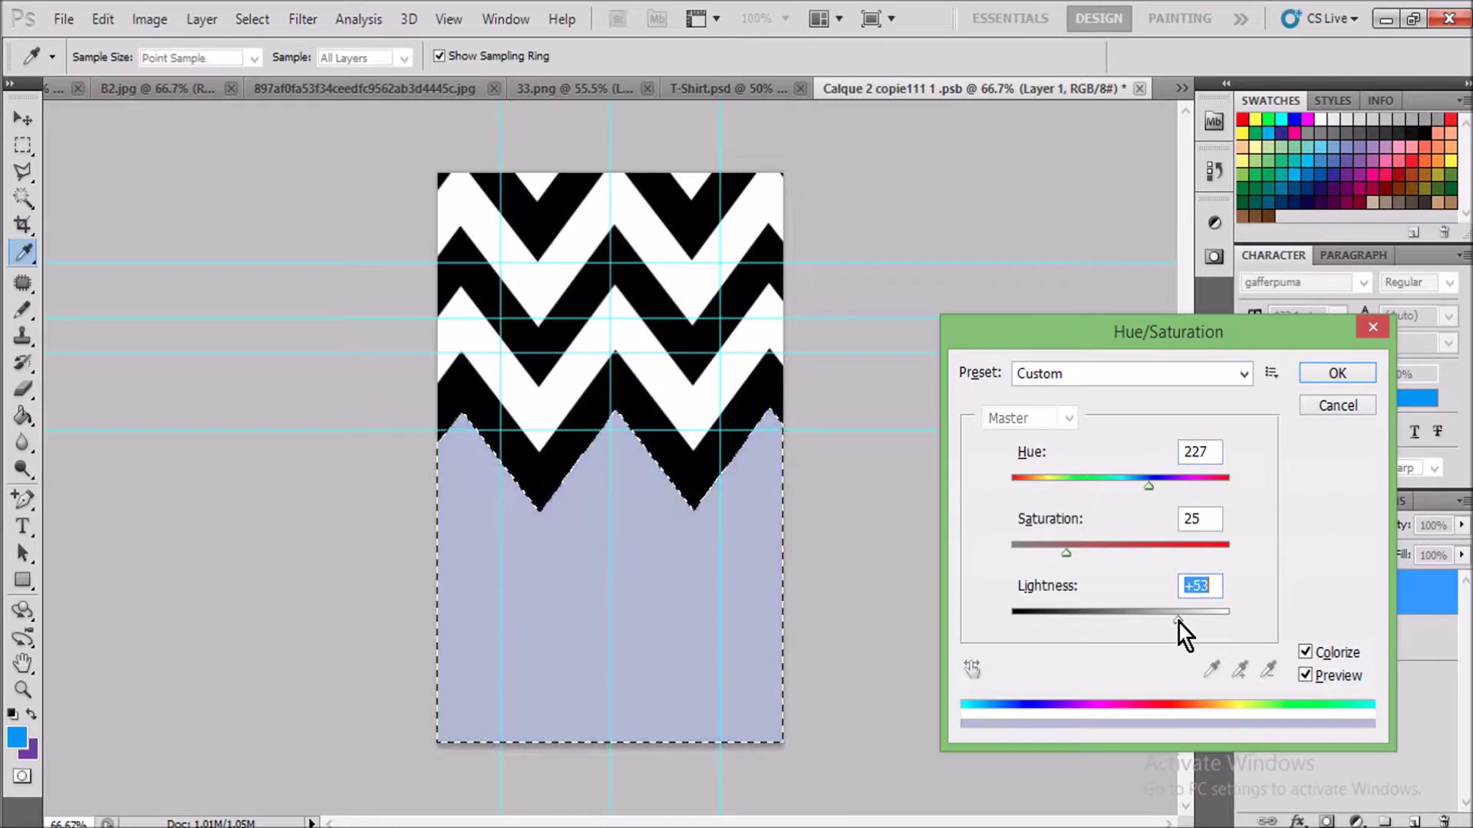
{"action": "left_click", "coordinate": [1337, 405]}
{"action": "key", "text": "v"}
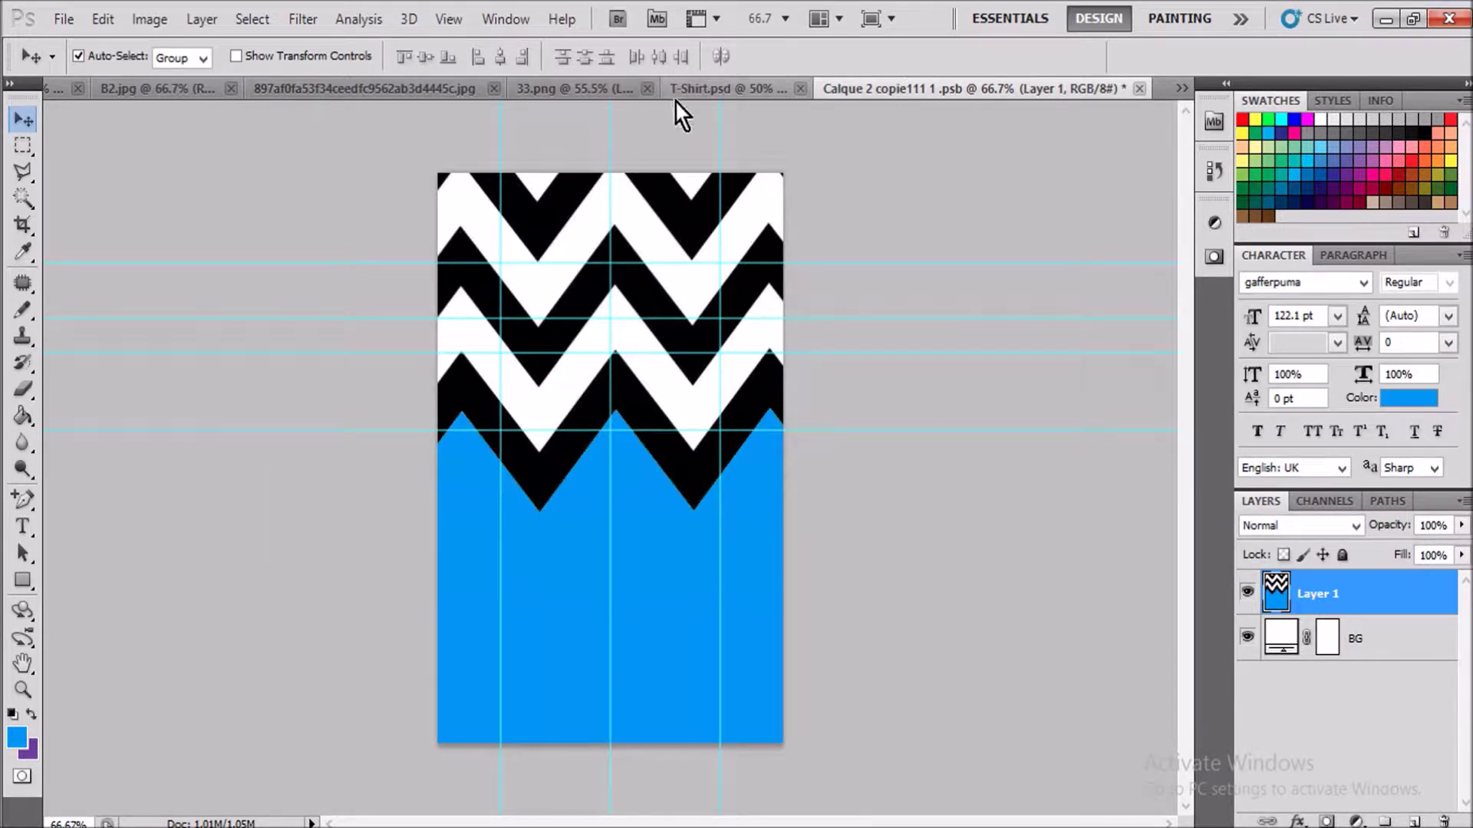
Sample the shirt-body blue from the blue chevron mockup with the Eyedropper
{"action": "left_click", "coordinate": [697, 91]}
{"action": "left_click", "coordinate": [591, 90]}
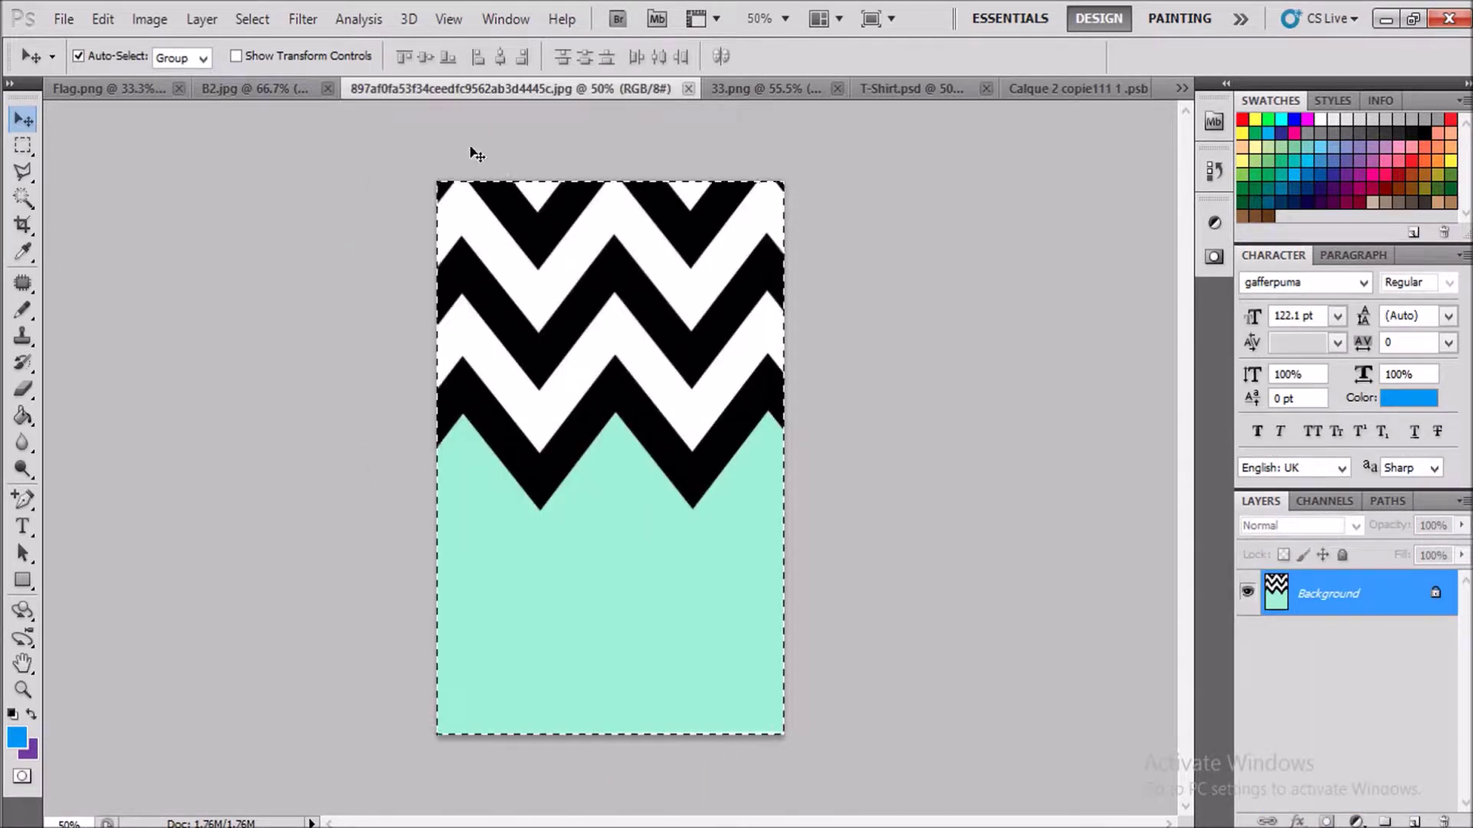
{"action": "left_click", "coordinate": [857, 90]}
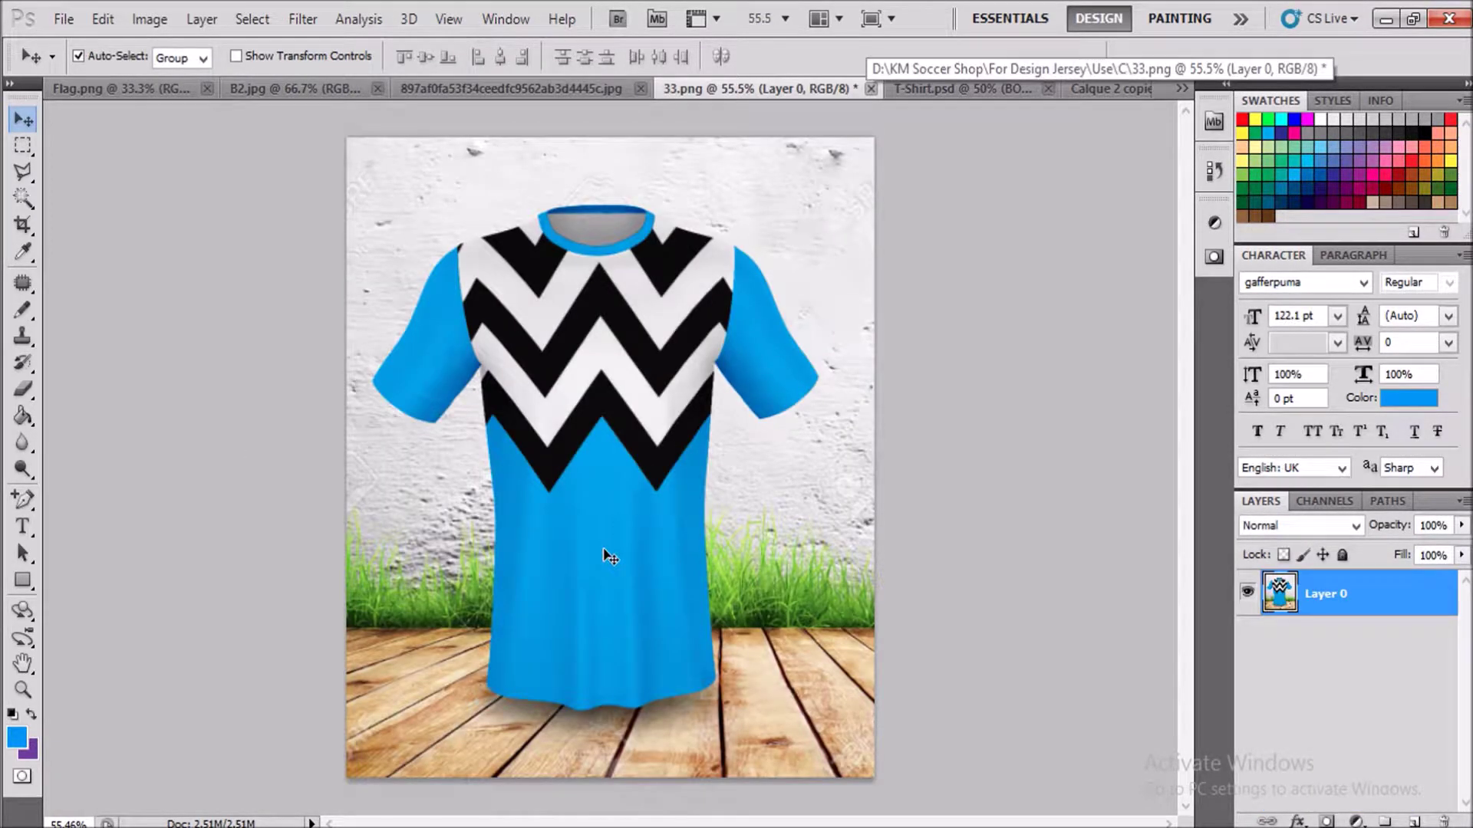
{"action": "left_click", "coordinate": [17, 255]}
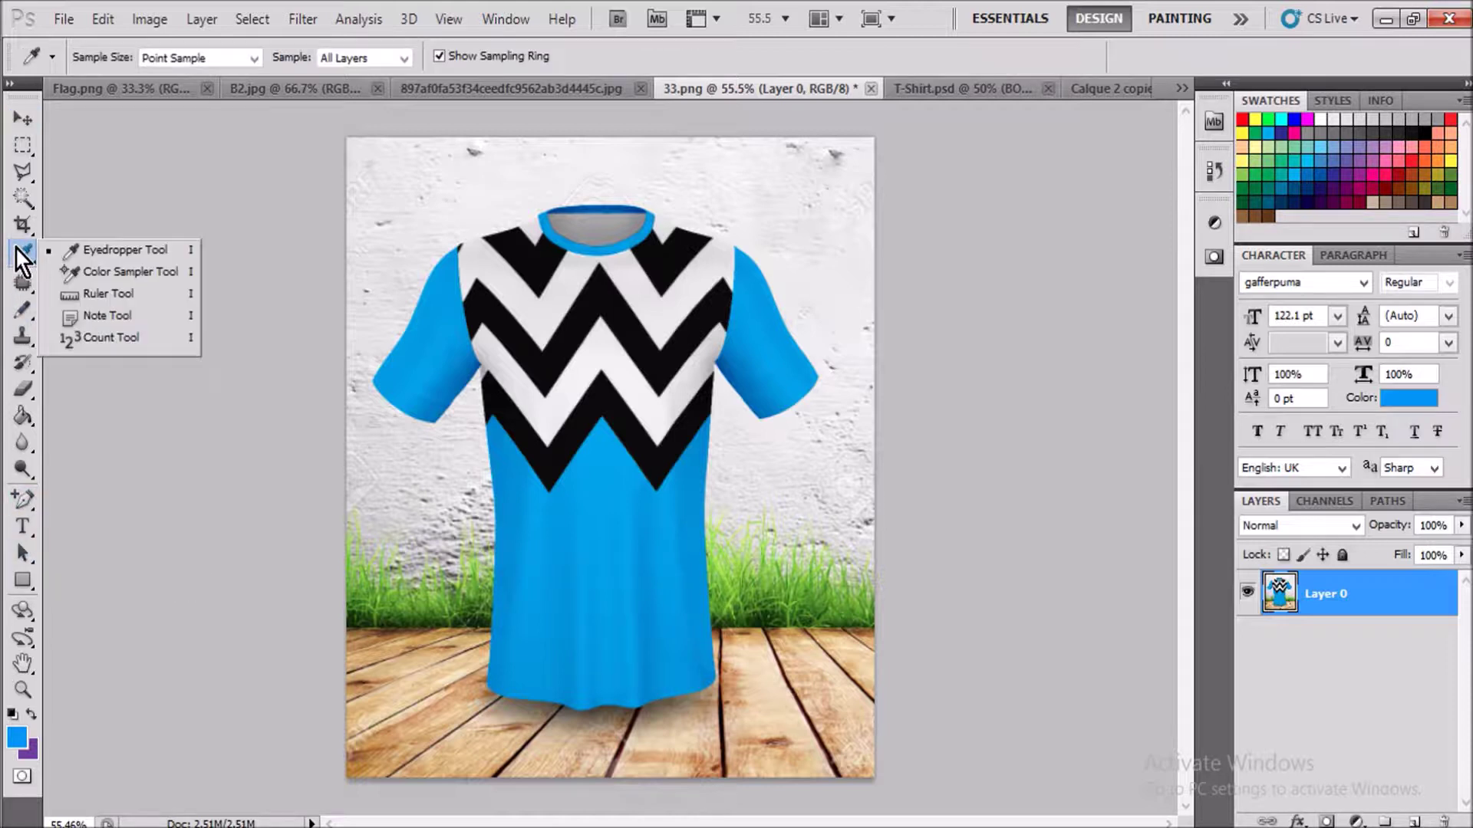
{"action": "left_click", "coordinate": [618, 477]}
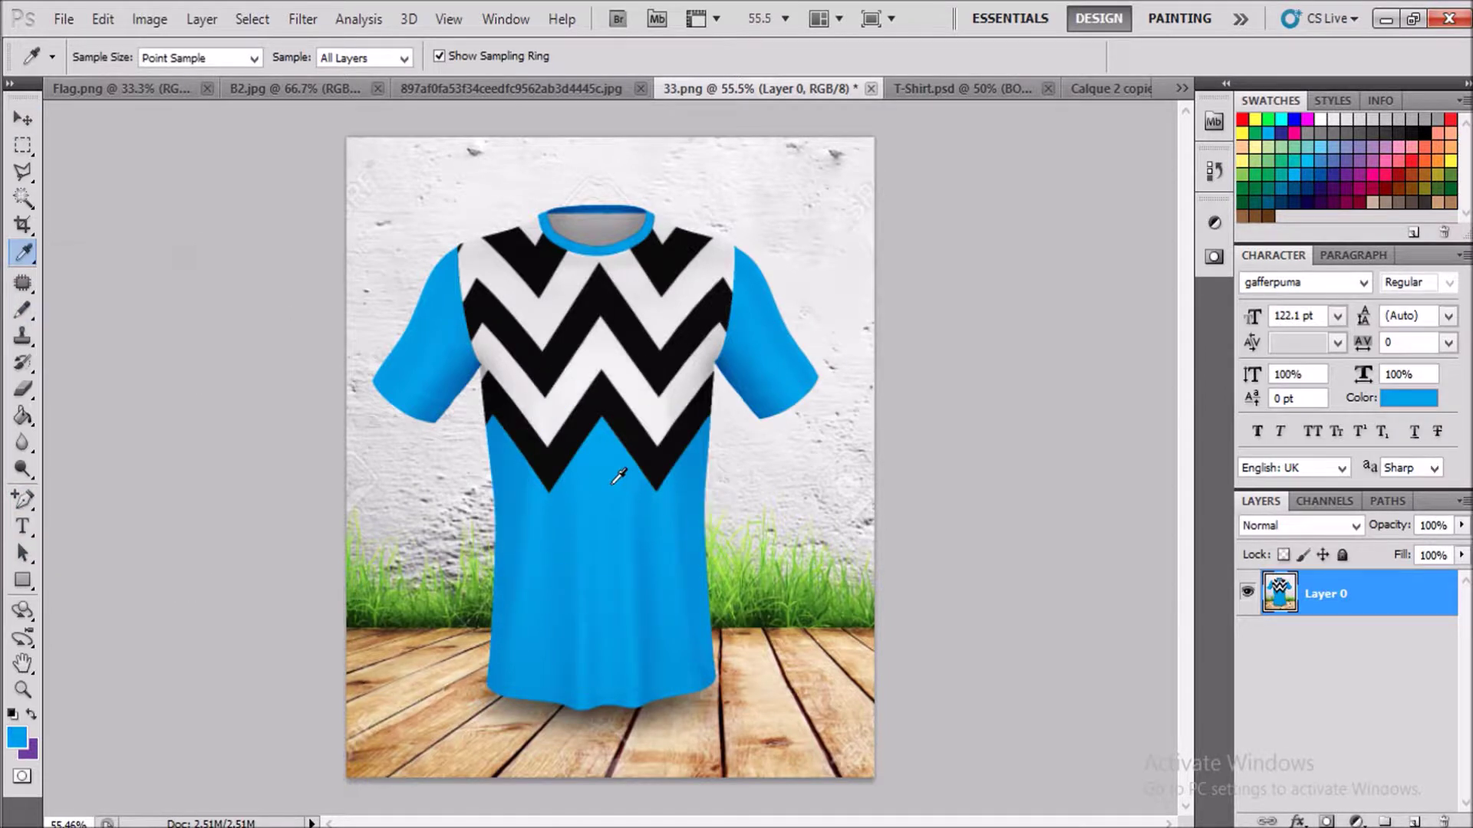
In the chevron pattern, select the blue lower area and check the foreground colour
{"action": "left_click", "coordinate": [1109, 91]}
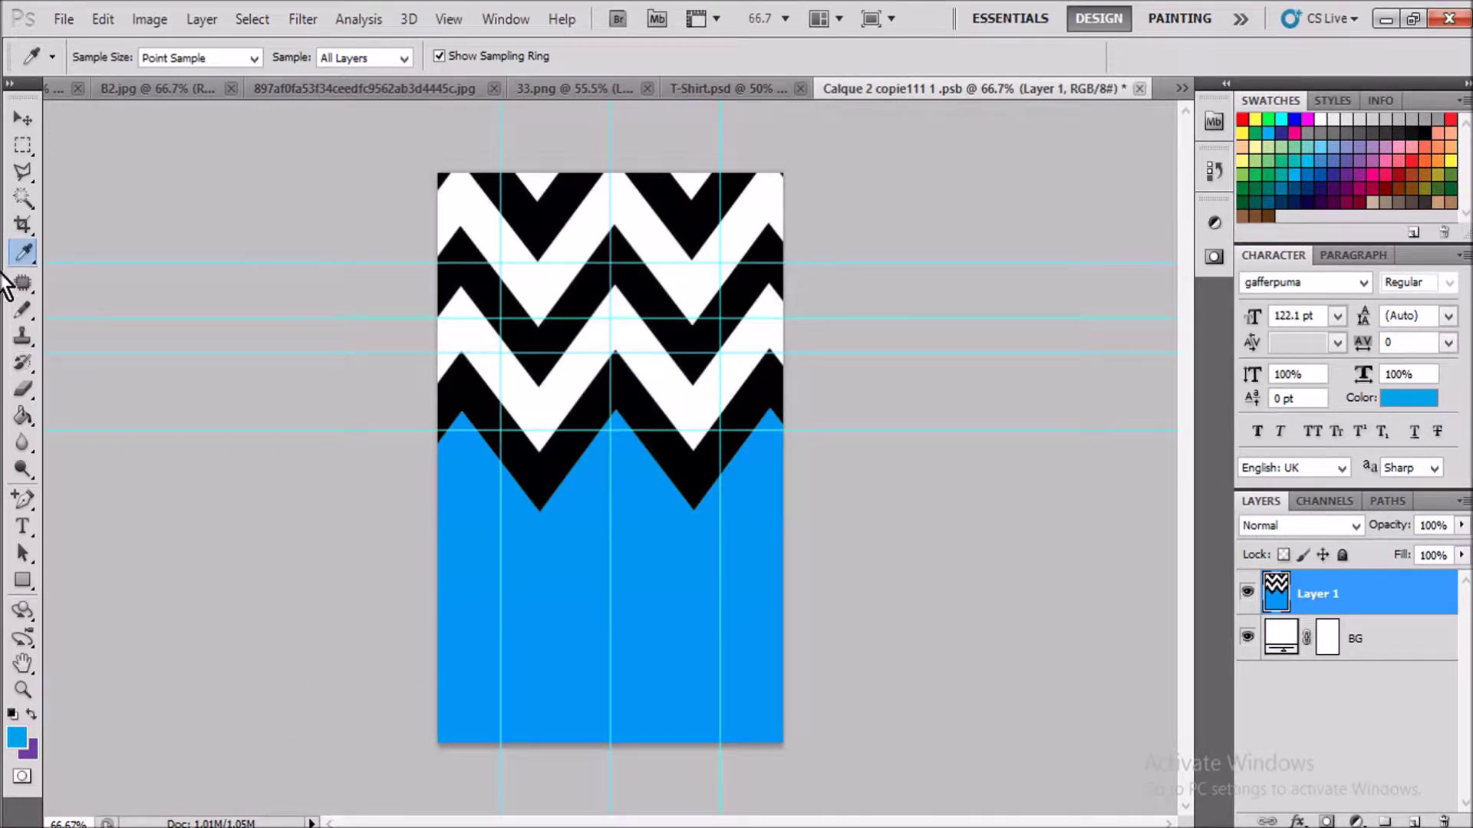
{"action": "right_click", "coordinate": [23, 198]}
{"action": "left_click", "coordinate": [72, 207]}
{"action": "left_click", "coordinate": [564, 628]}
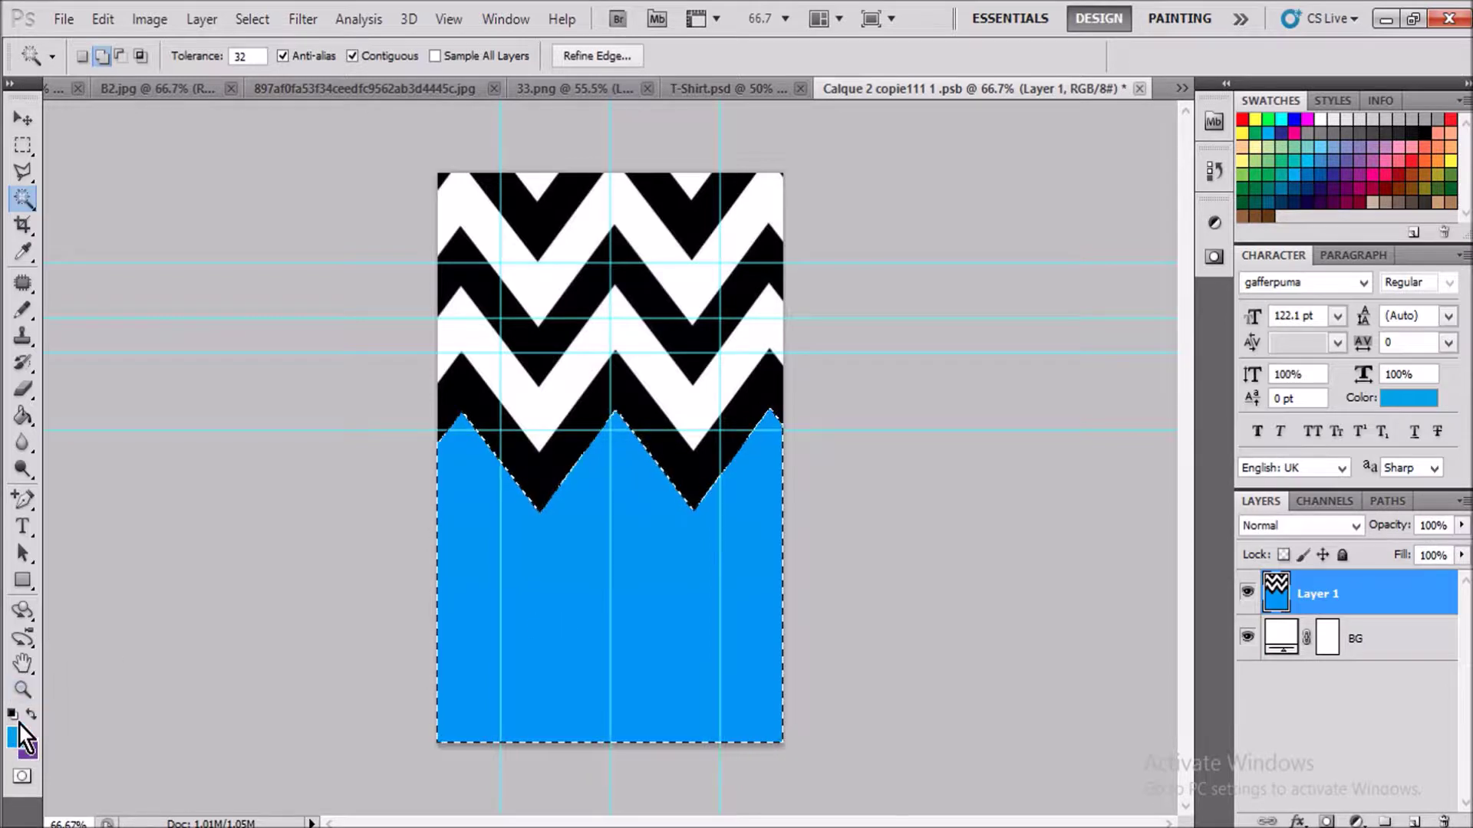
{"action": "left_click", "coordinate": [23, 252]}
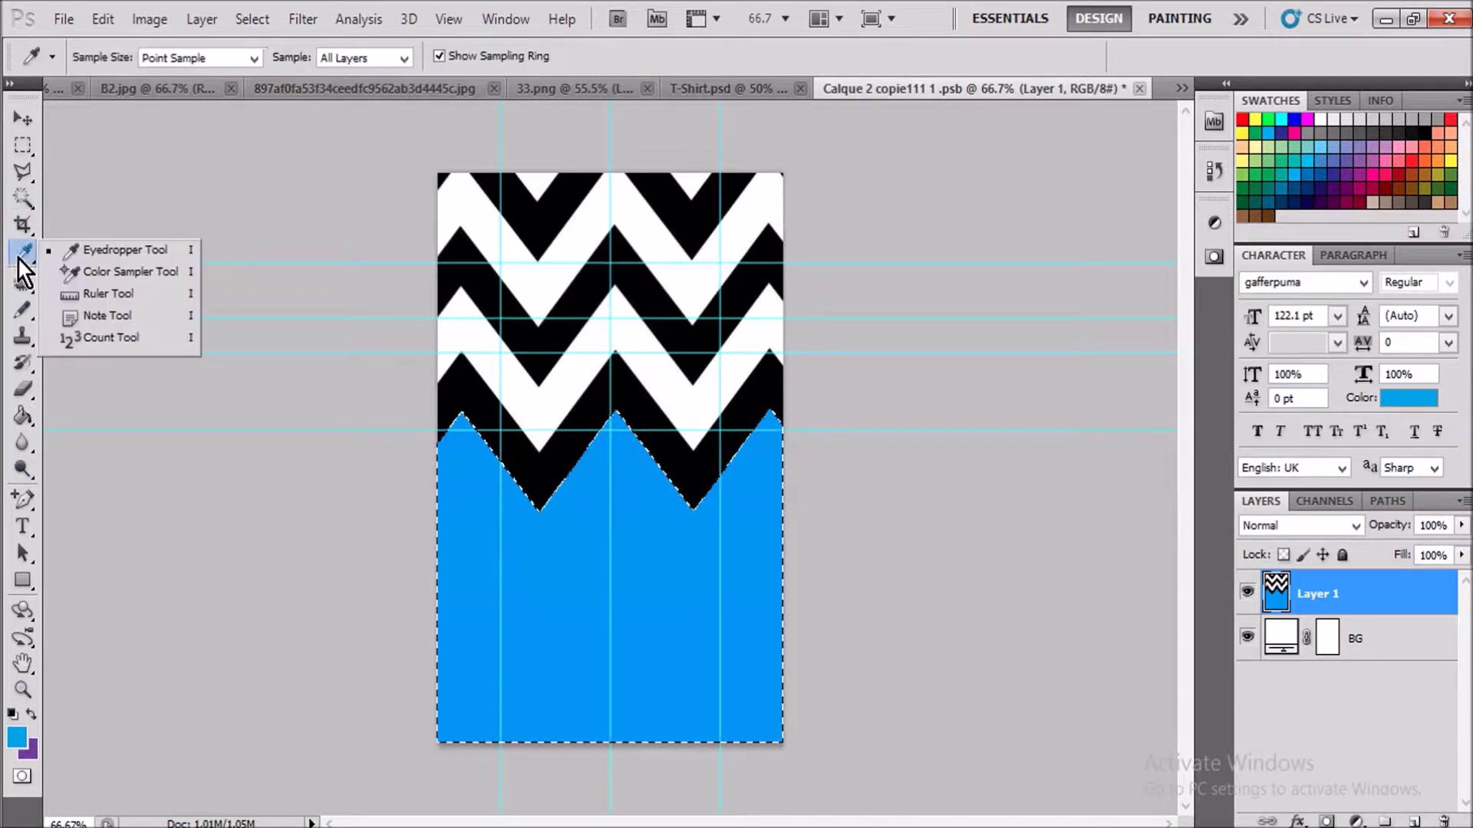
{"action": "left_click", "coordinate": [123, 250]}
{"action": "left_click", "coordinate": [25, 731]}
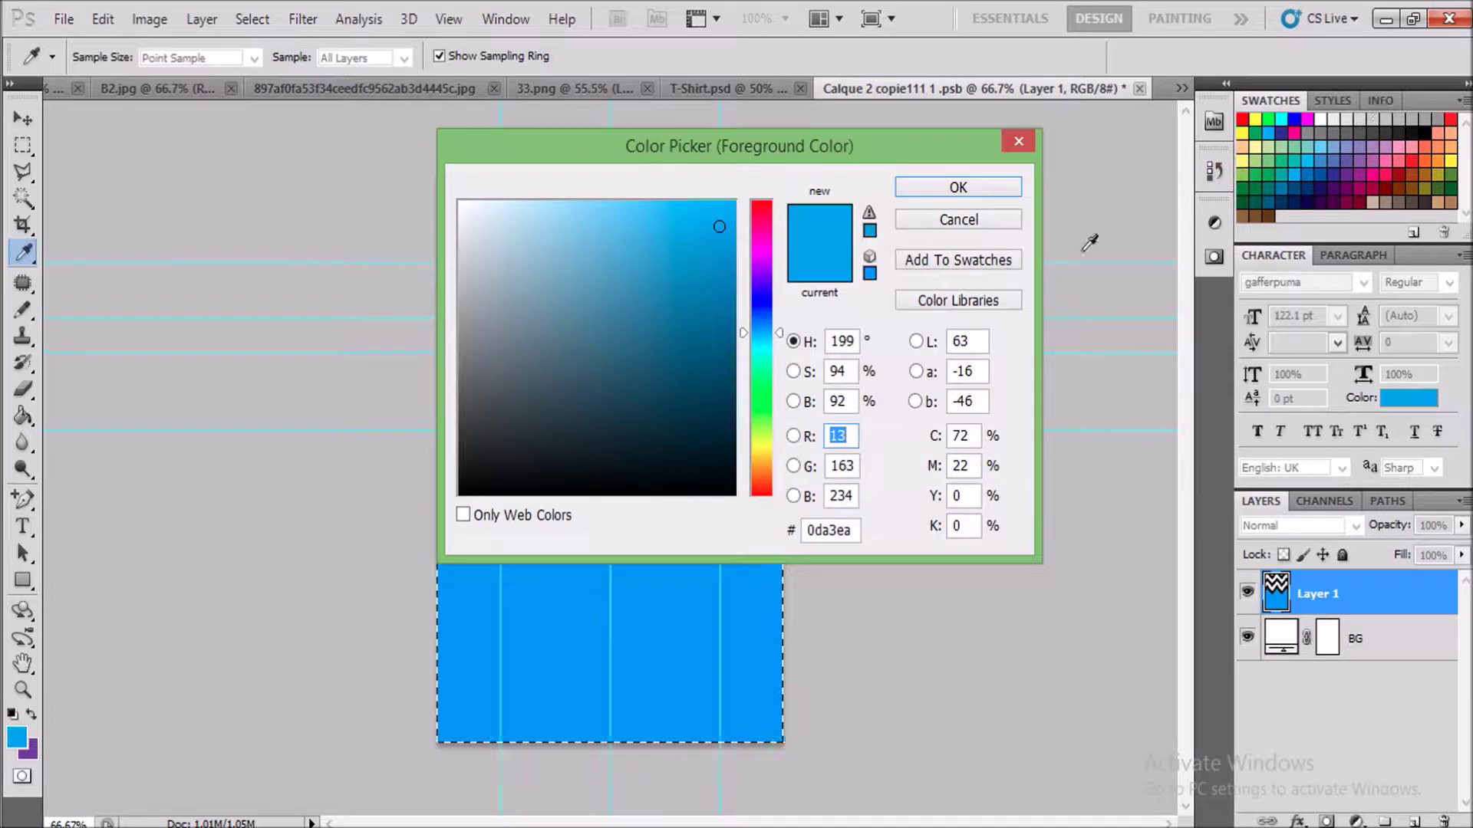
{"action": "left_click", "coordinate": [985, 174]}
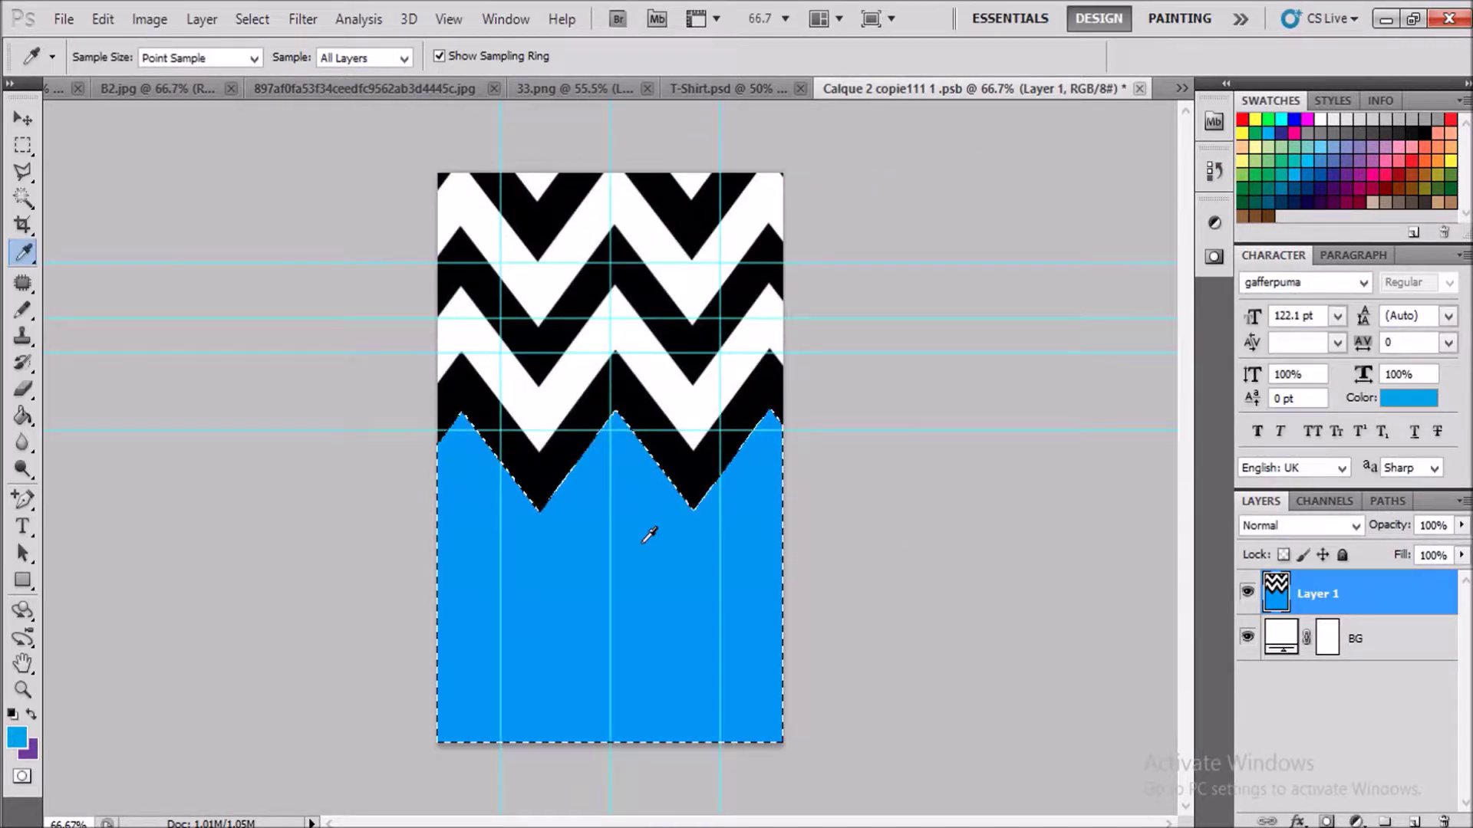
Deselect, save the chevron pattern and return to T-Shirt.psd
{"action": "key", "text": "ctrl+d"}
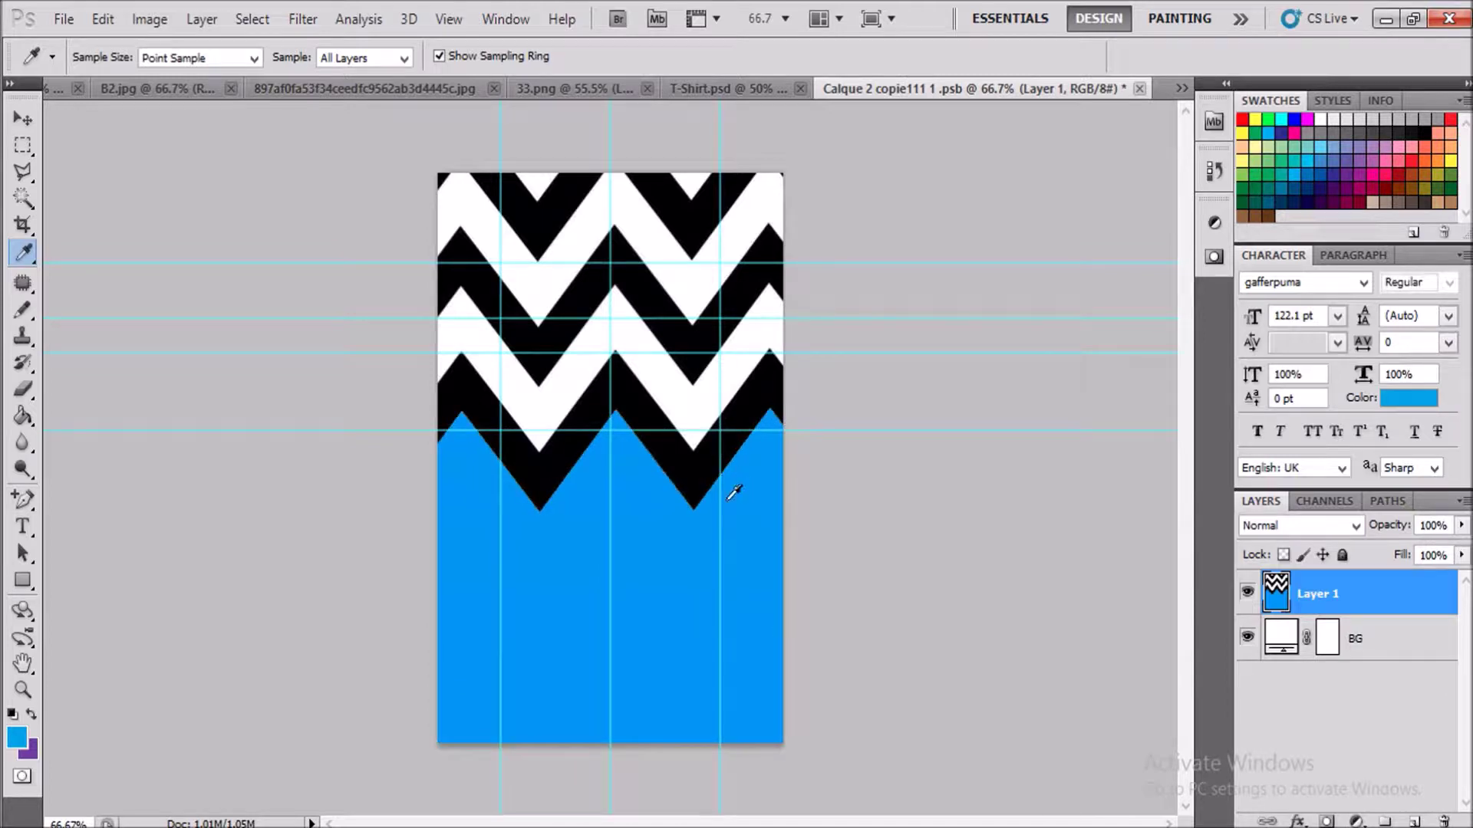
{"action": "key", "text": "ctrl+s"}
{"action": "left_click", "coordinate": [730, 93]}
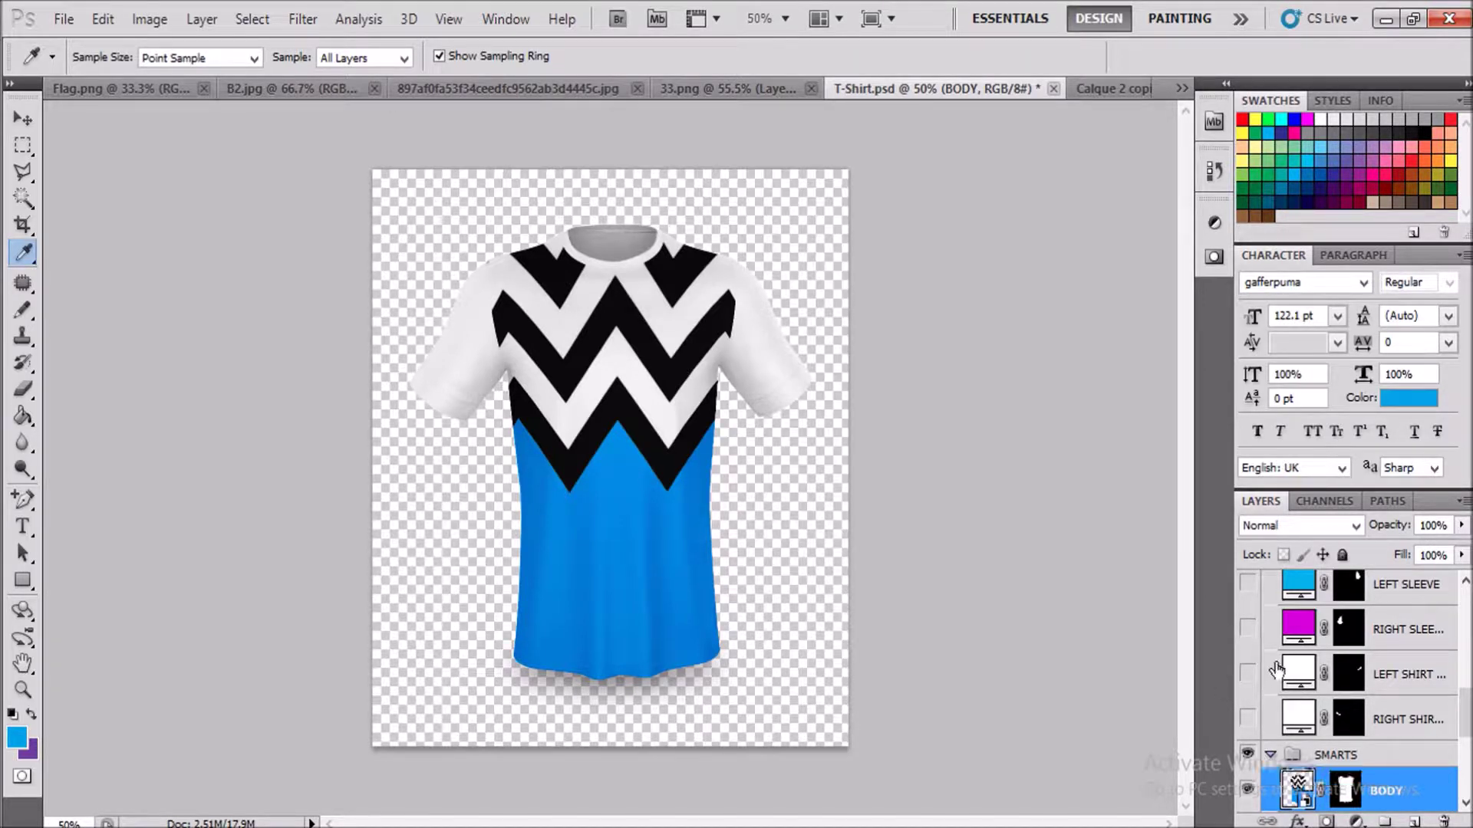
Scroll to the SMARTS group and open the RIGHT ARM smart object's contents
{"action": "scroll", "coordinate": [1295, 637], "scroll_direction": "up", "scroll_amount": 1}
{"action": "scroll", "coordinate": [1276, 670], "scroll_direction": "down", "scroll_amount": 1}
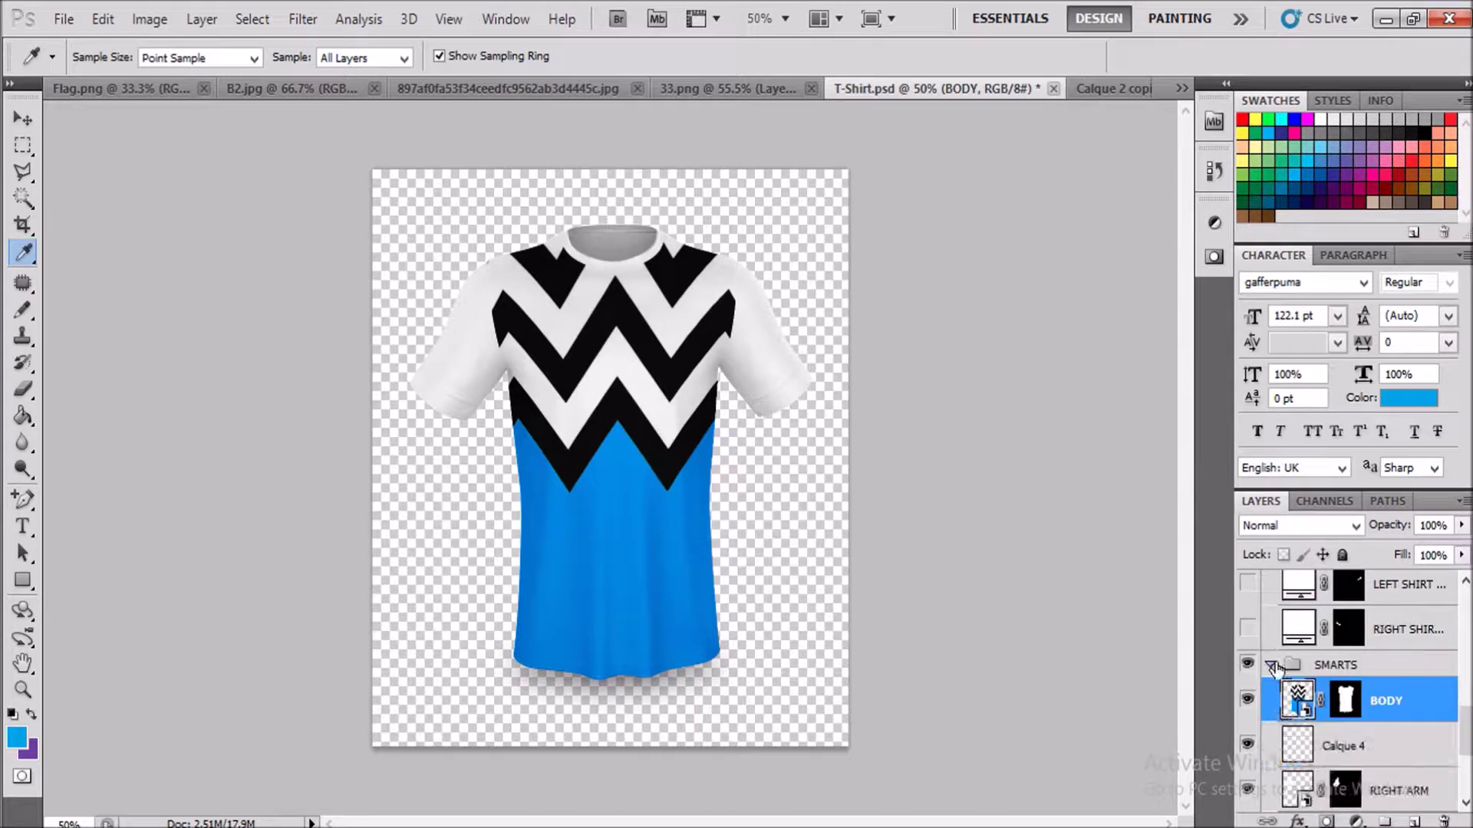
{"action": "scroll", "coordinate": [1303, 703], "scroll_direction": "down", "scroll_amount": 4}
{"action": "double_click", "coordinate": [1304, 703]}
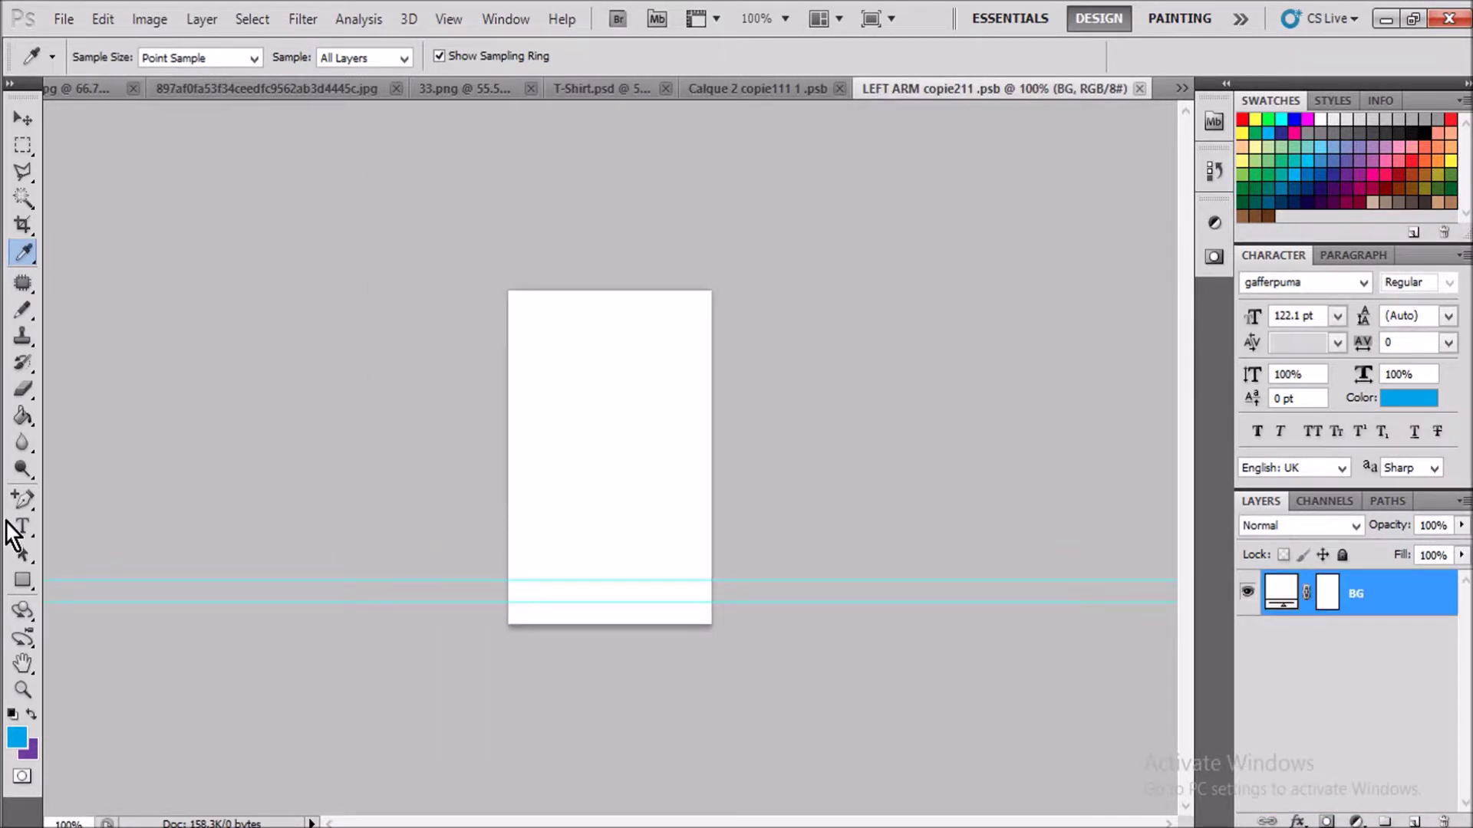
Draw a blue rectangle covering the entire sleeve canvas
{"action": "right_click", "coordinate": [17, 581]}
{"action": "left_click", "coordinate": [119, 580]}
{"action": "left_click_drag", "start_coordinate": [496, 283], "coordinate": [717, 641]}
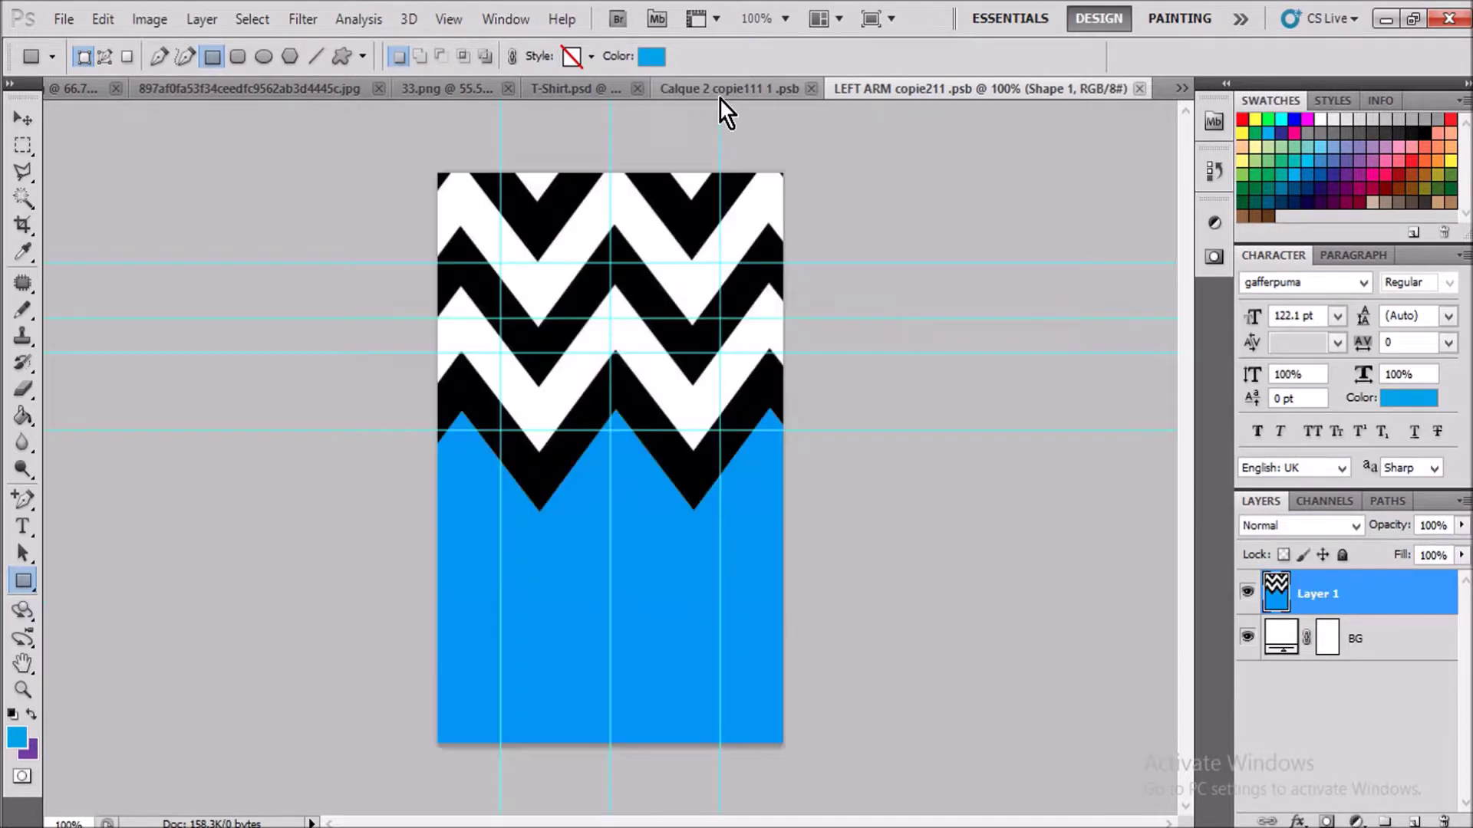
Close the chevron pattern document and the sleeve document, returning to the shirt
{"action": "left_click", "coordinate": [720, 93]}
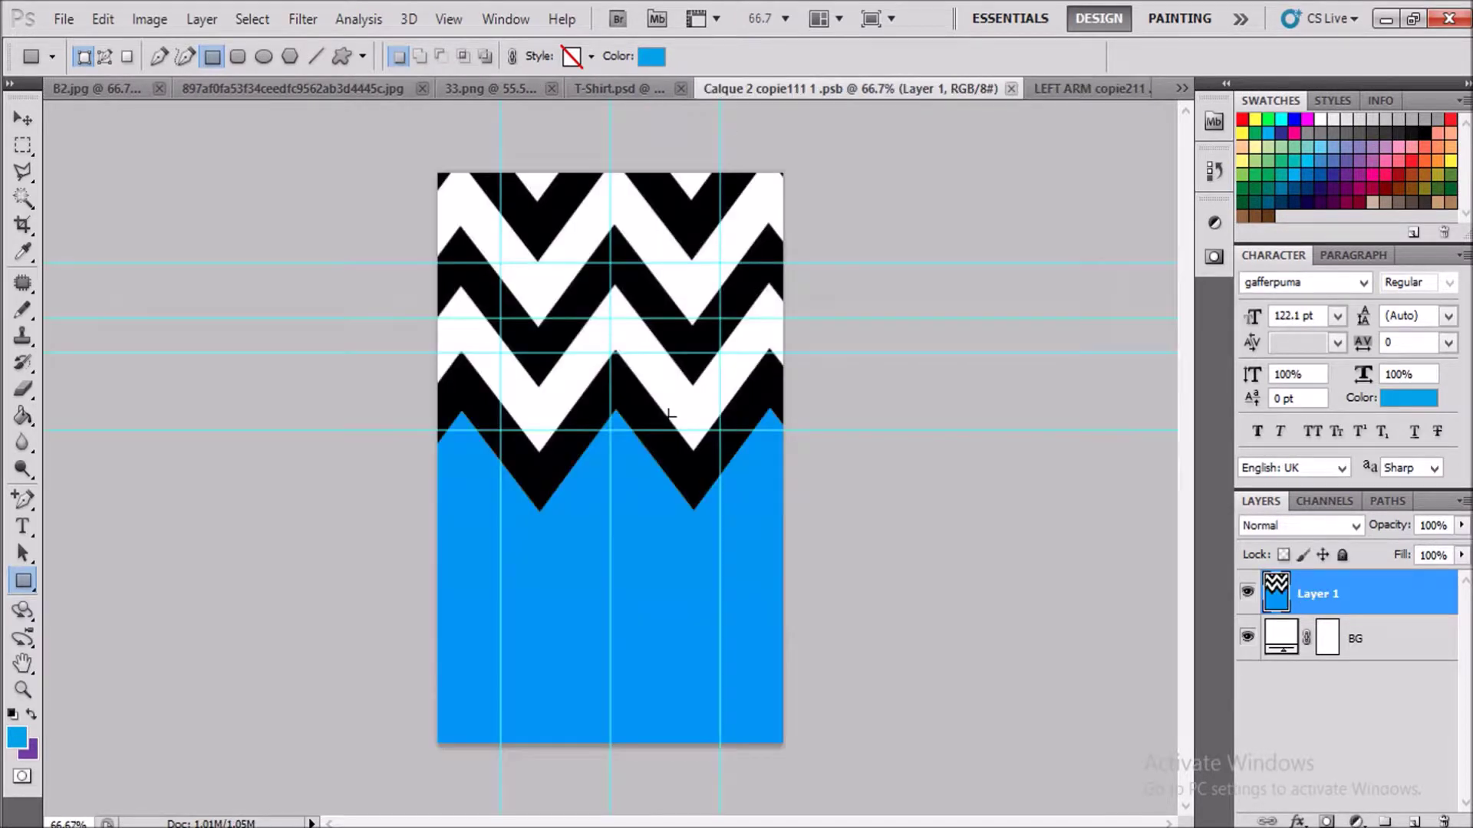
{"action": "left_click", "coordinate": [1010, 89]}
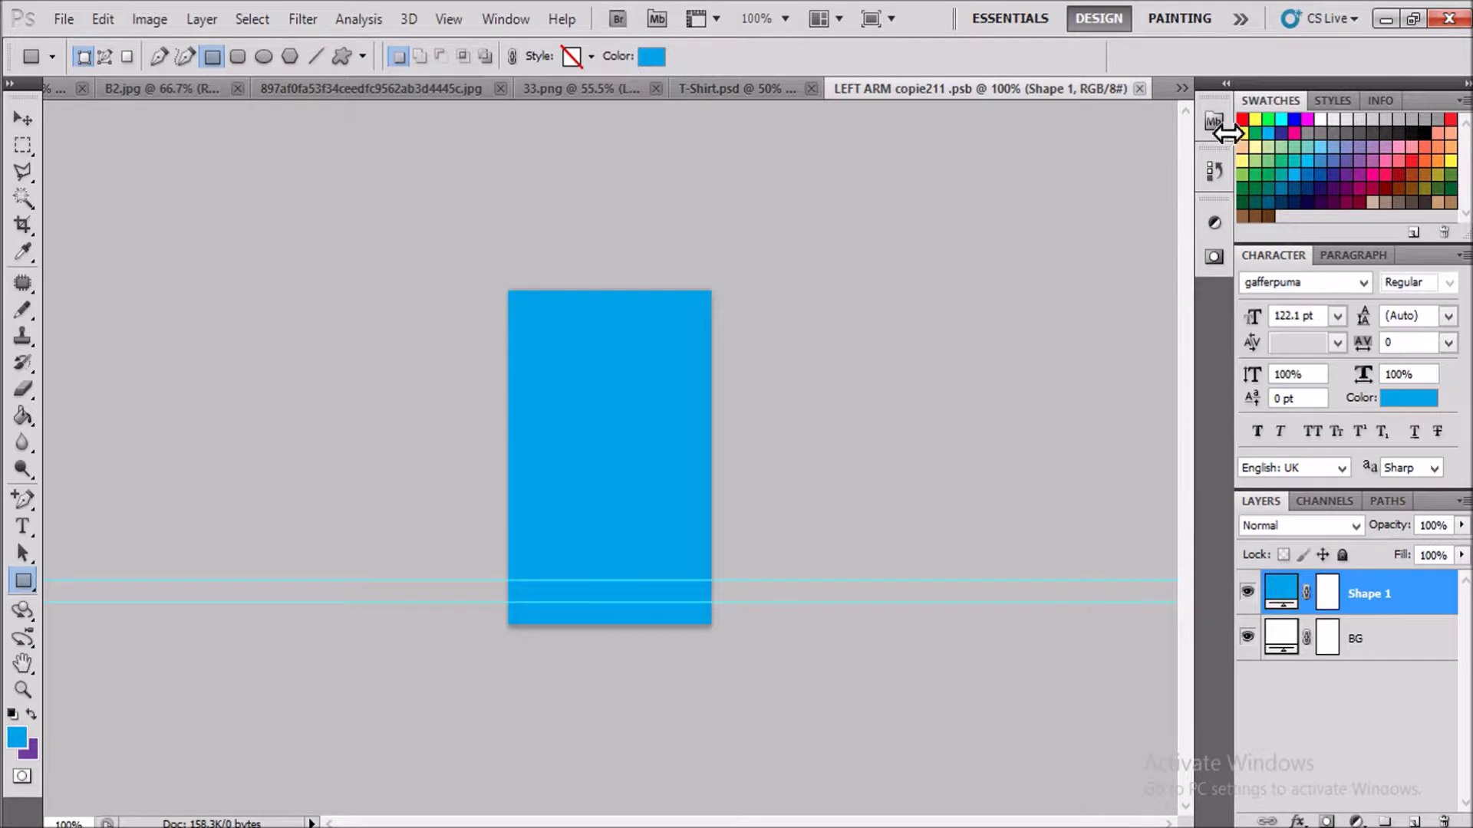
{"action": "left_click", "coordinate": [1140, 89]}
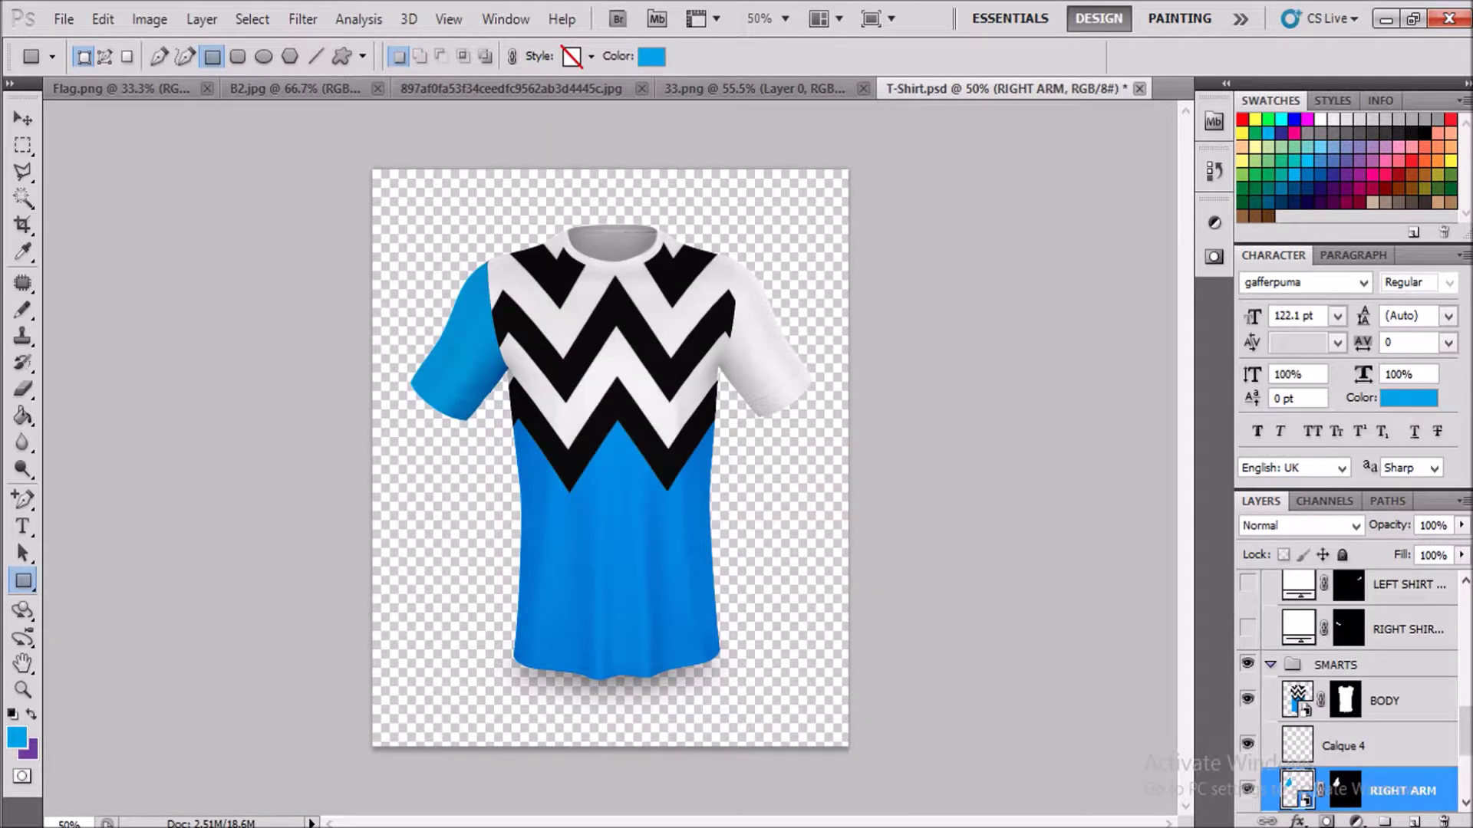
Open the LEFT ARM sleeve smart object
{"action": "scroll", "coordinate": [1281, 741], "scroll_direction": "down", "scroll_amount": 2}
{"action": "scroll", "coordinate": [1289, 714], "scroll_direction": "down", "scroll_amount": 1}
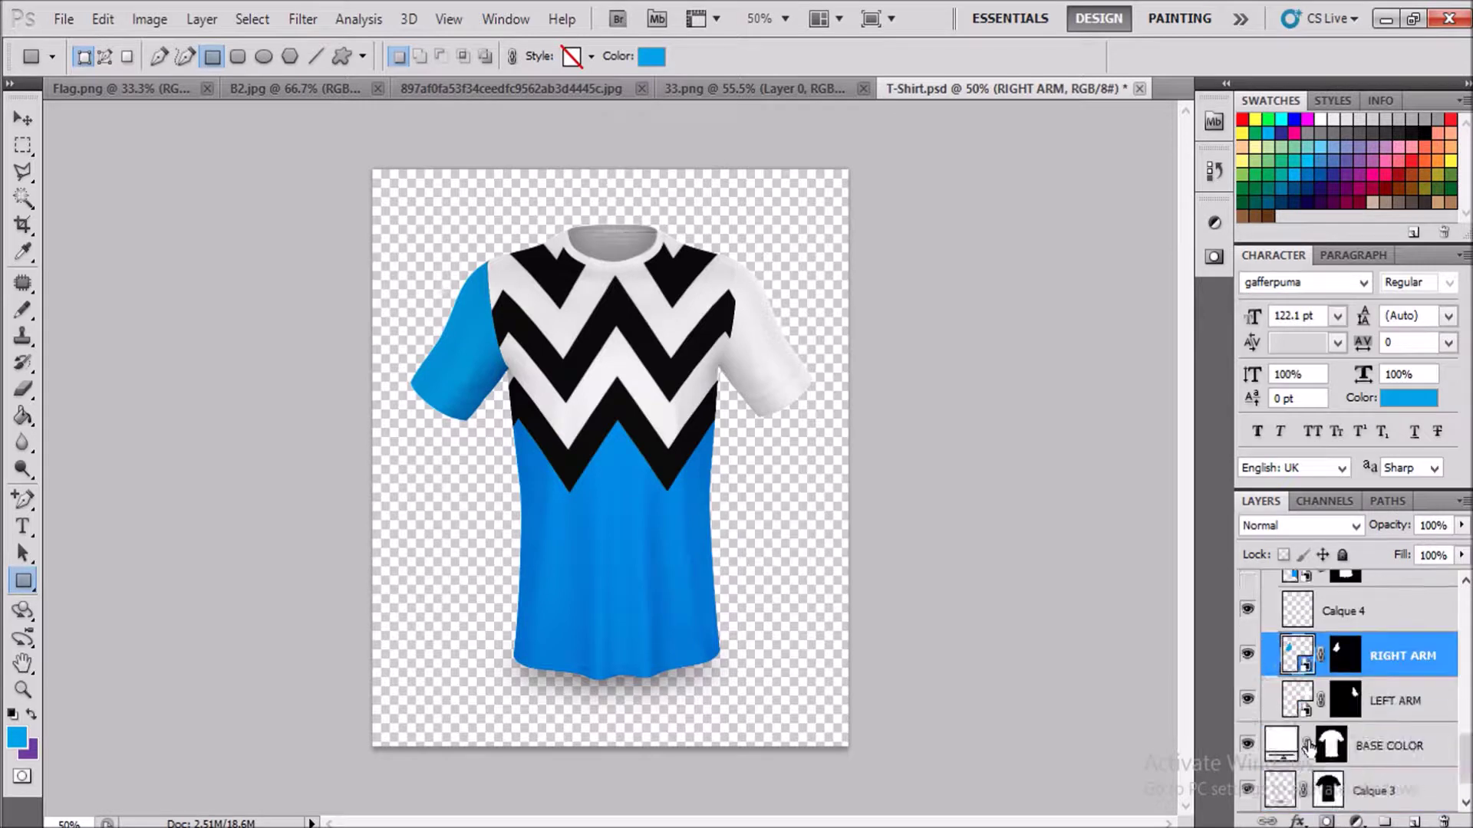
{"action": "left_click", "coordinate": [1295, 708]}
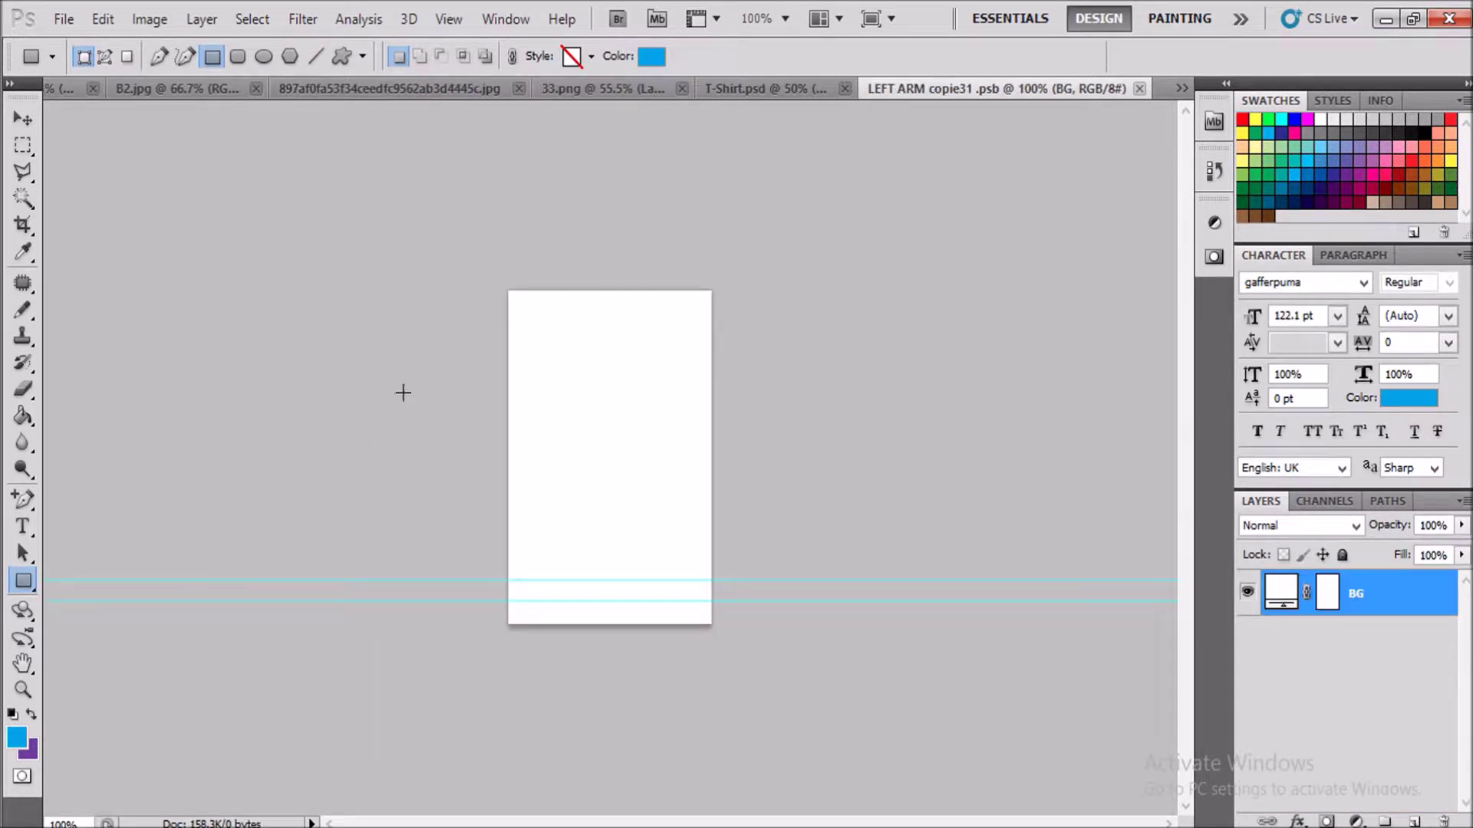
Cover the left sleeve canvas with a blue rectangle, then save and close it
{"action": "right_click", "coordinate": [17, 580]}
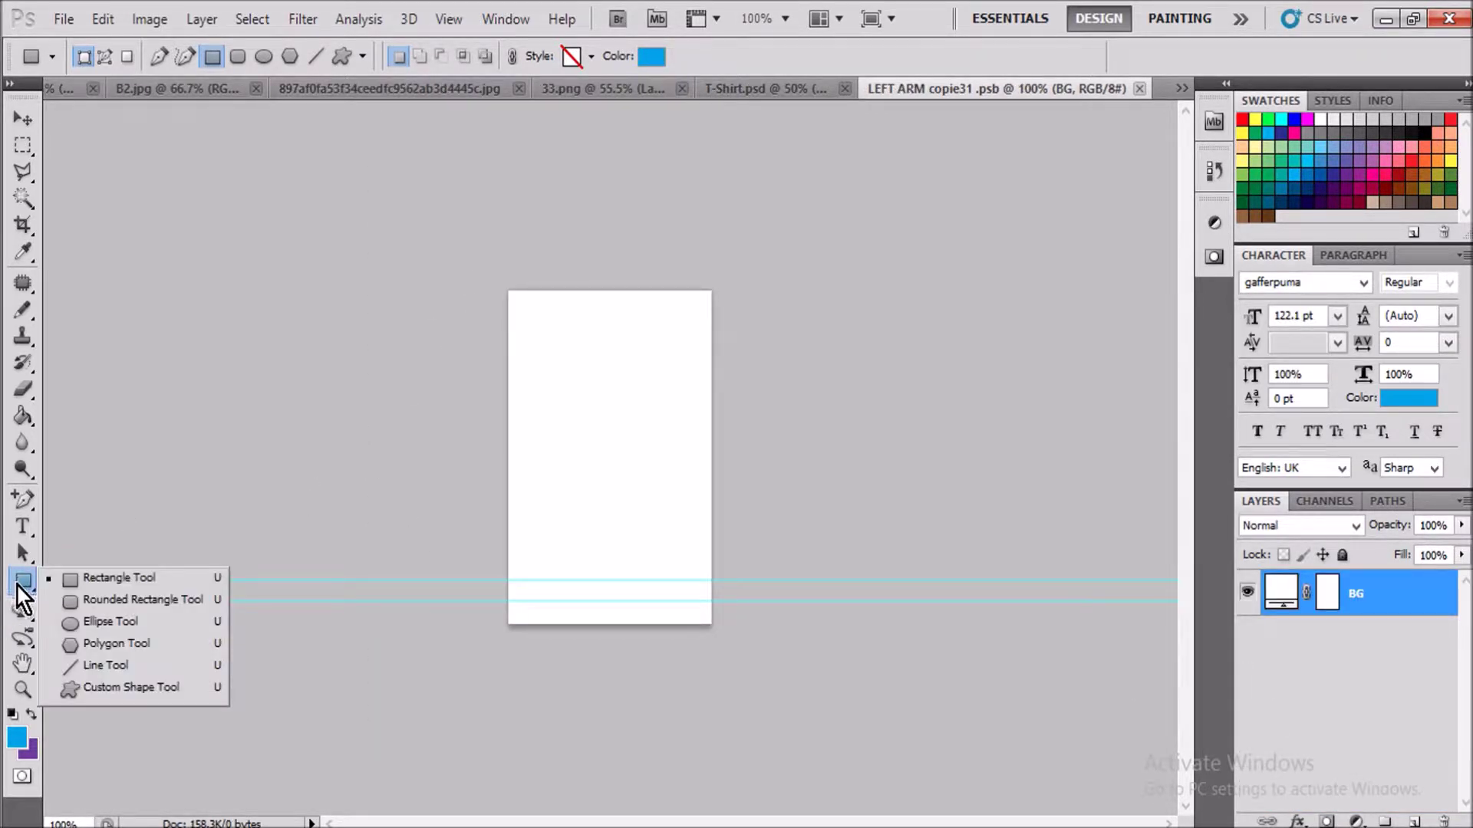
{"action": "left_click", "coordinate": [73, 584]}
{"action": "left_click_drag", "start_coordinate": [491, 272], "coordinate": [727, 644]}
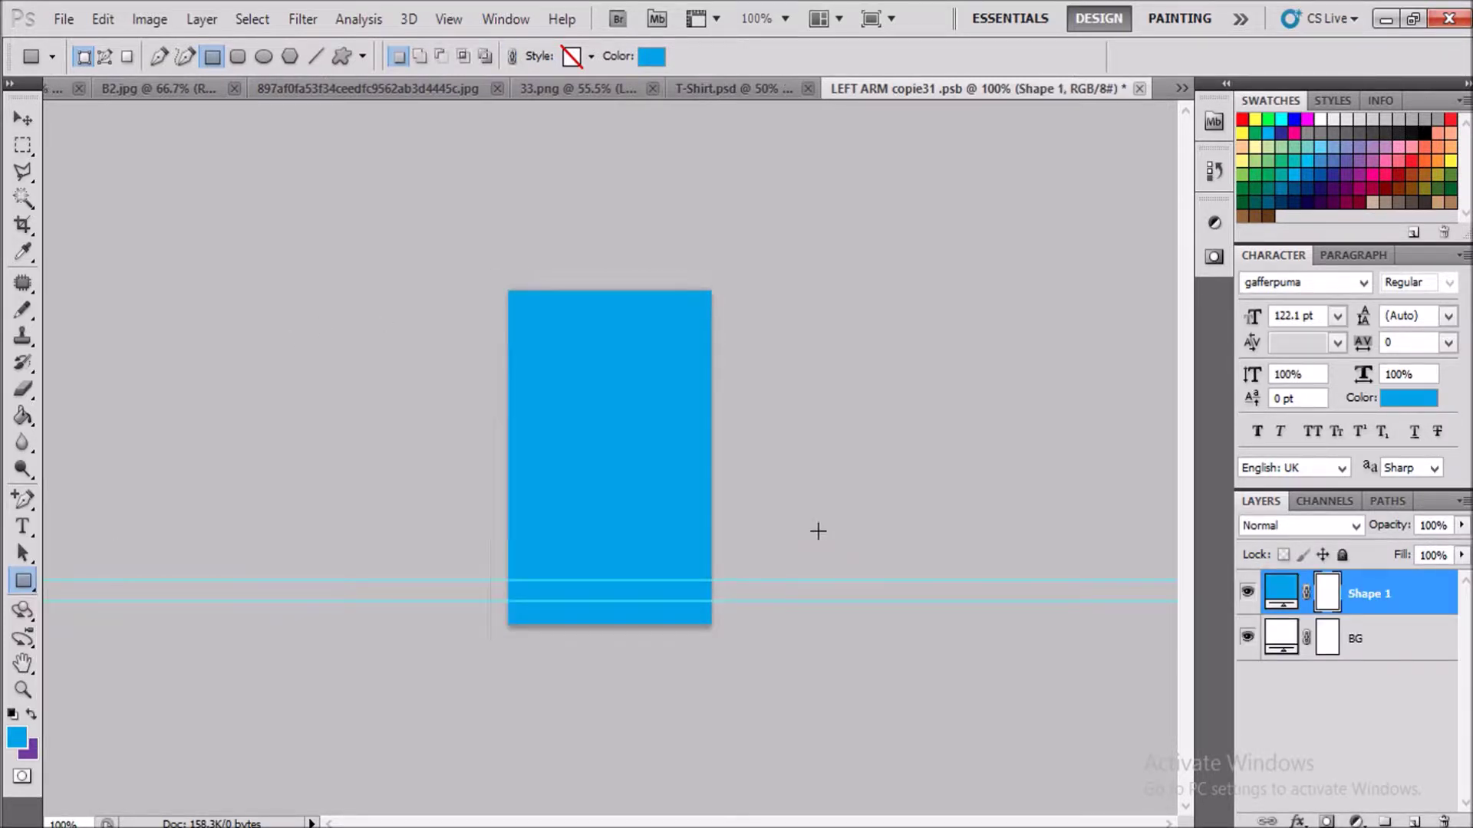
{"action": "key", "text": "ctrl+s"}
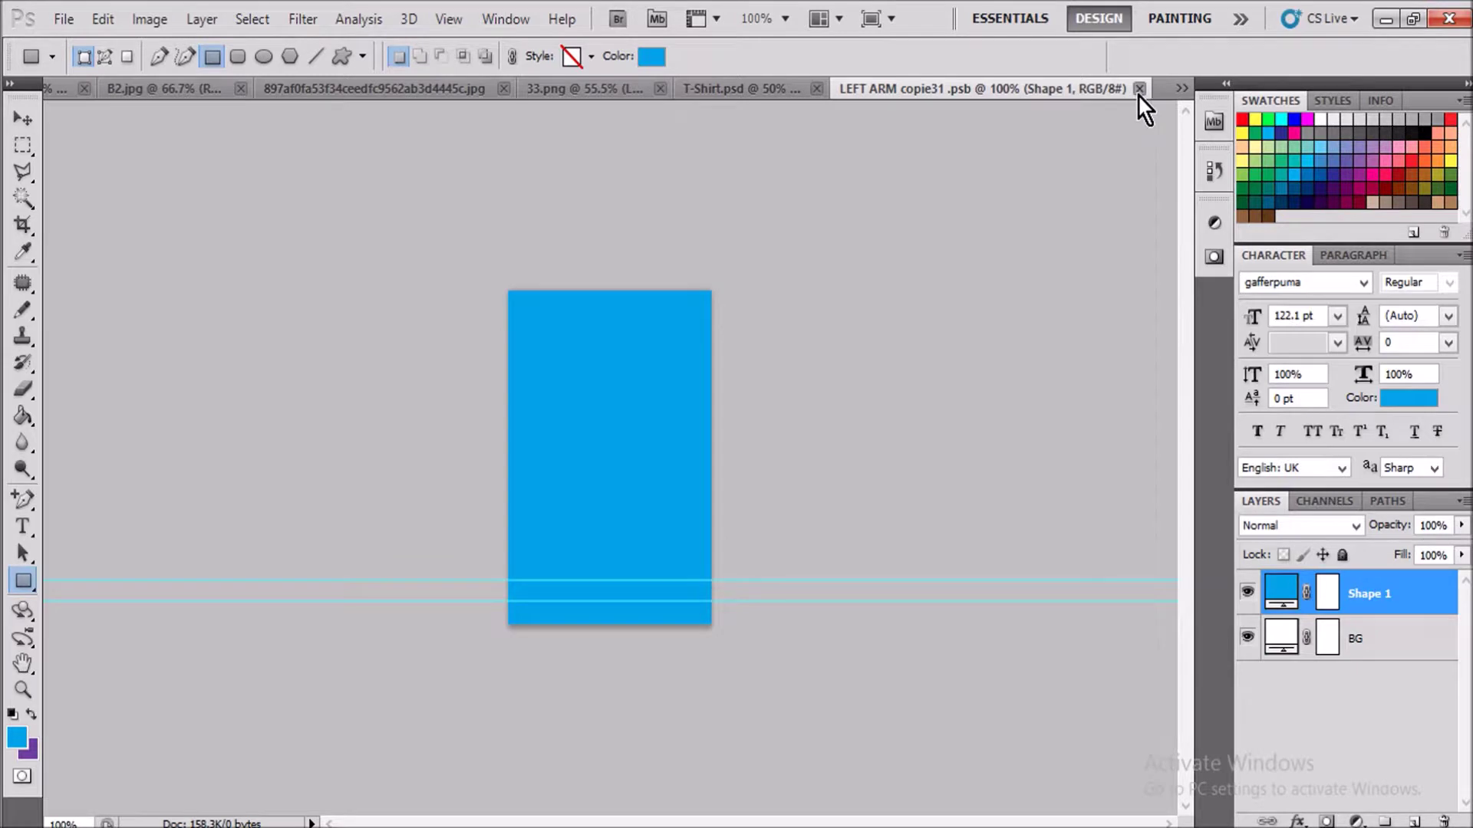
{"action": "left_click", "coordinate": [1138, 88]}
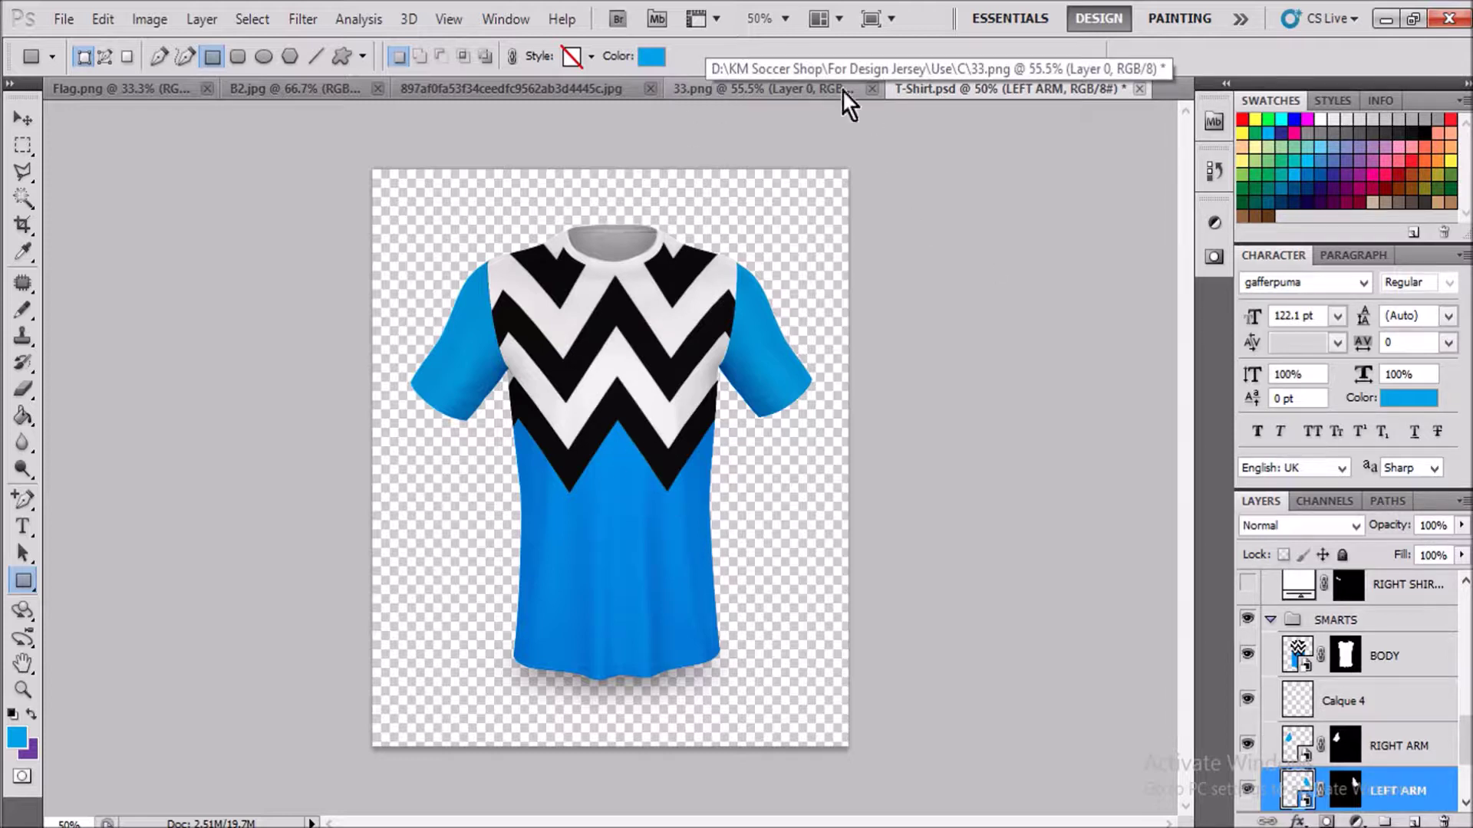
Glance at the shirt-on-wall mockup, then return to T-Shirt.psd and find the COLLAR layer
{"action": "left_click", "coordinate": [789, 87]}
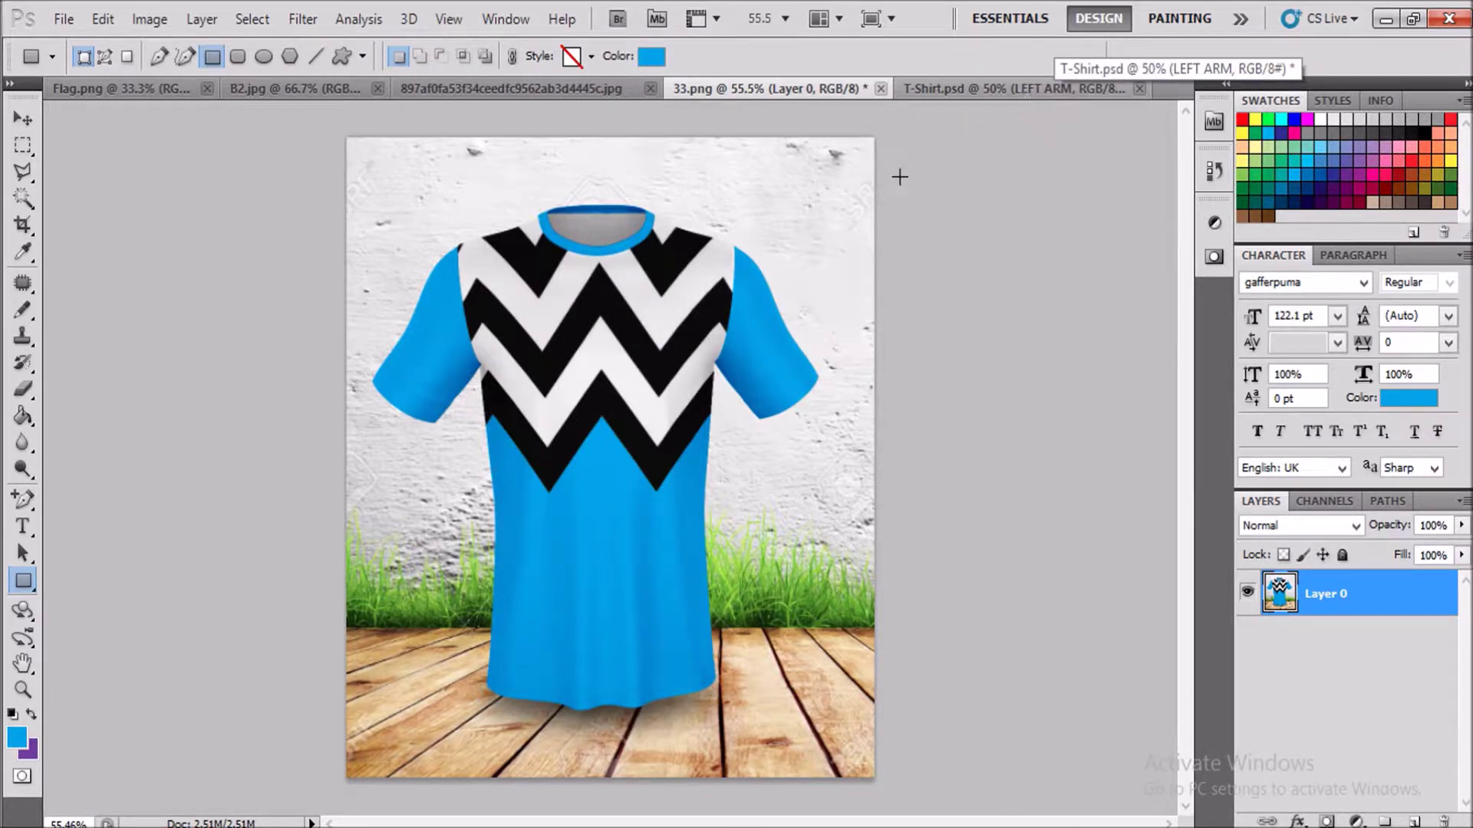
{"action": "left_click", "coordinate": [971, 89]}
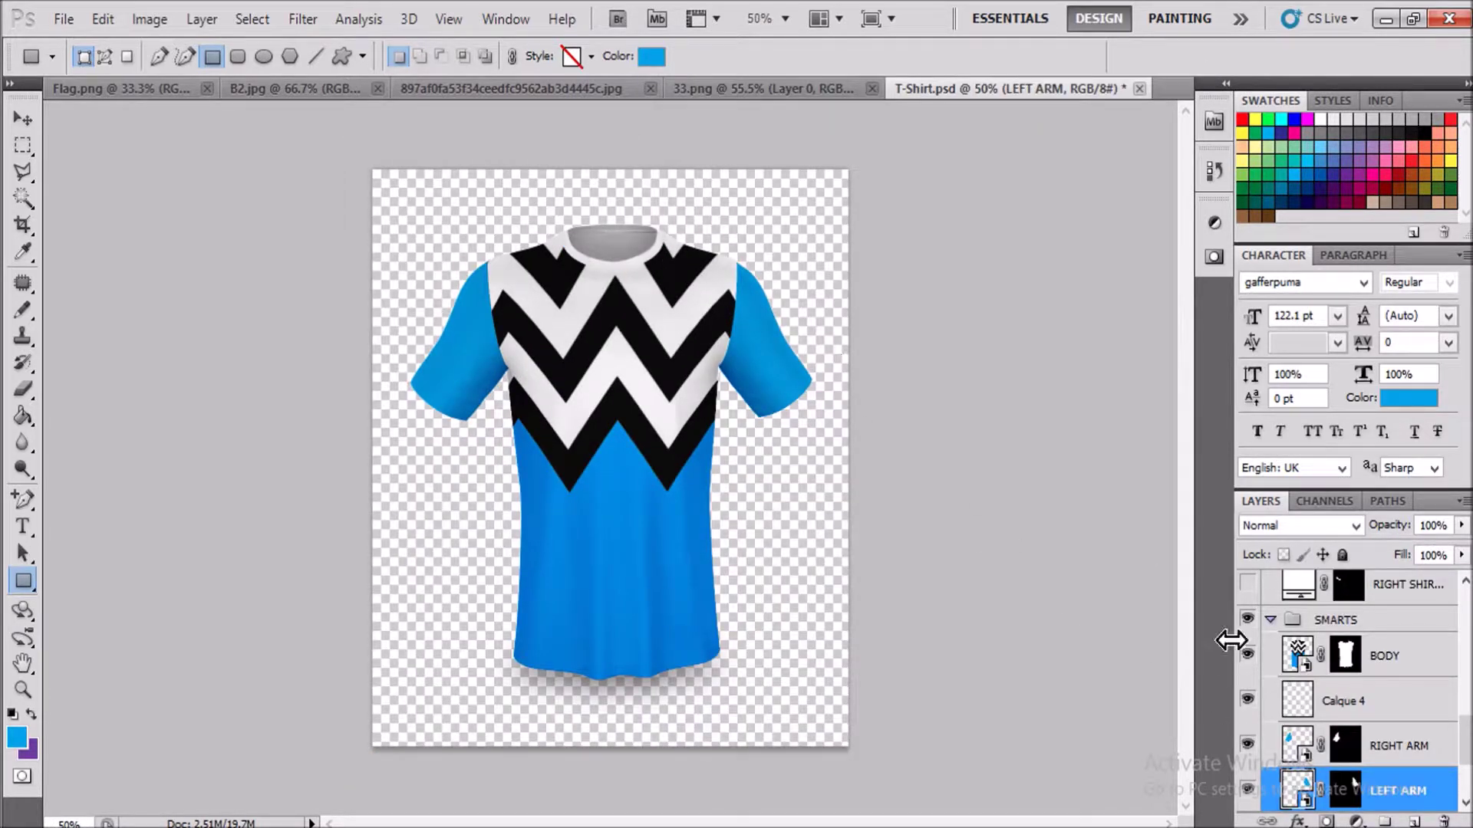
{"action": "scroll", "coordinate": [1279, 666], "scroll_direction": "up", "scroll_amount": 1}
{"action": "scroll", "coordinate": [1279, 666], "scroll_direction": "up", "scroll_amount": 2}
{"action": "scroll", "coordinate": [1280, 666], "scroll_direction": "up", "scroll_amount": 3}
{"action": "scroll", "coordinate": [1279, 666], "scroll_direction": "up", "scroll_amount": 2}
{"action": "scroll", "coordinate": [1280, 665], "scroll_direction": "down", "scroll_amount": 1}
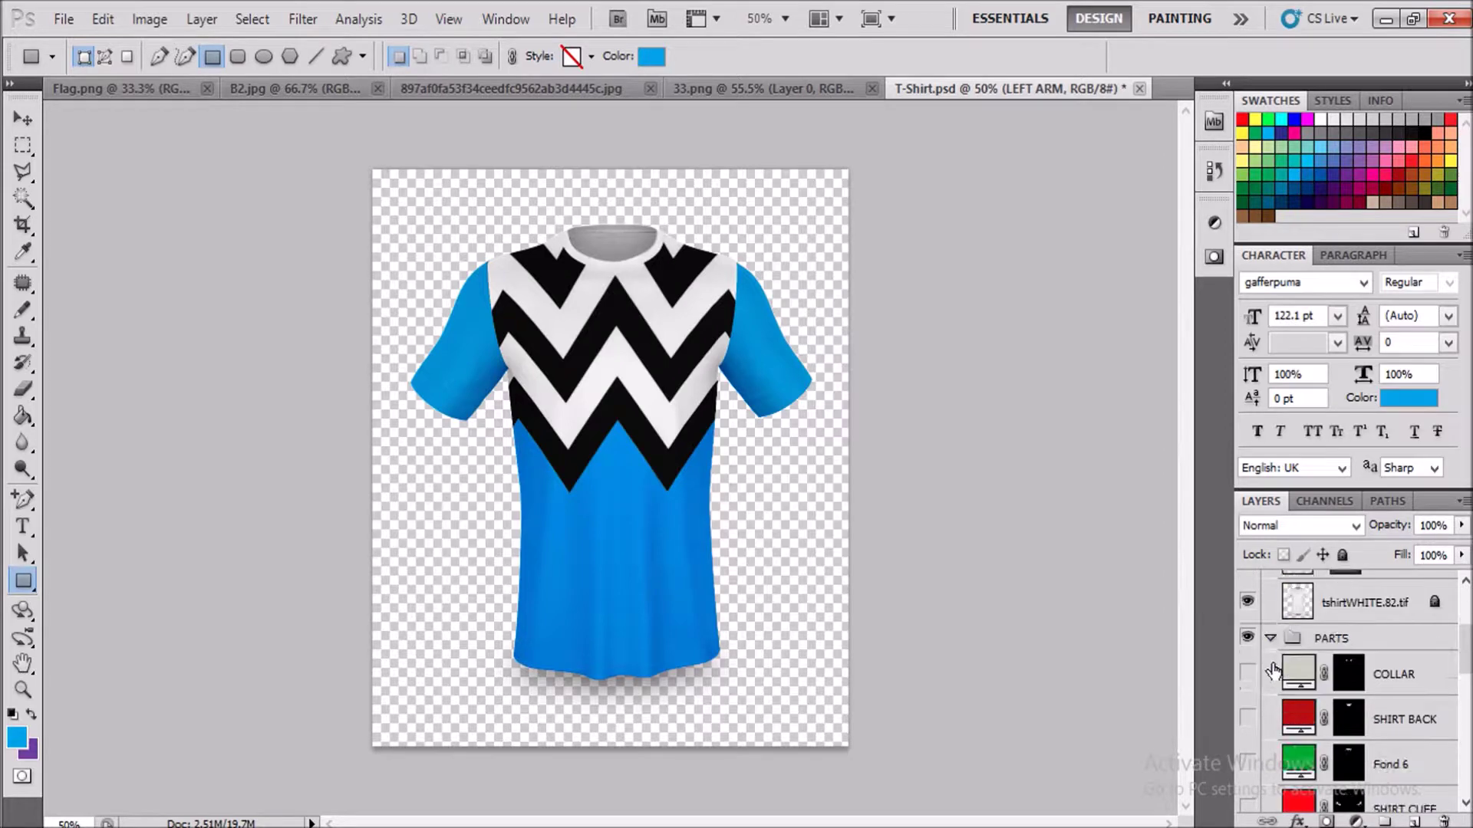
Show the COLLAR layer and set its fill colour to black 000000
{"action": "left_click", "coordinate": [1248, 672]}
{"action": "left_click", "coordinate": [1308, 675]}
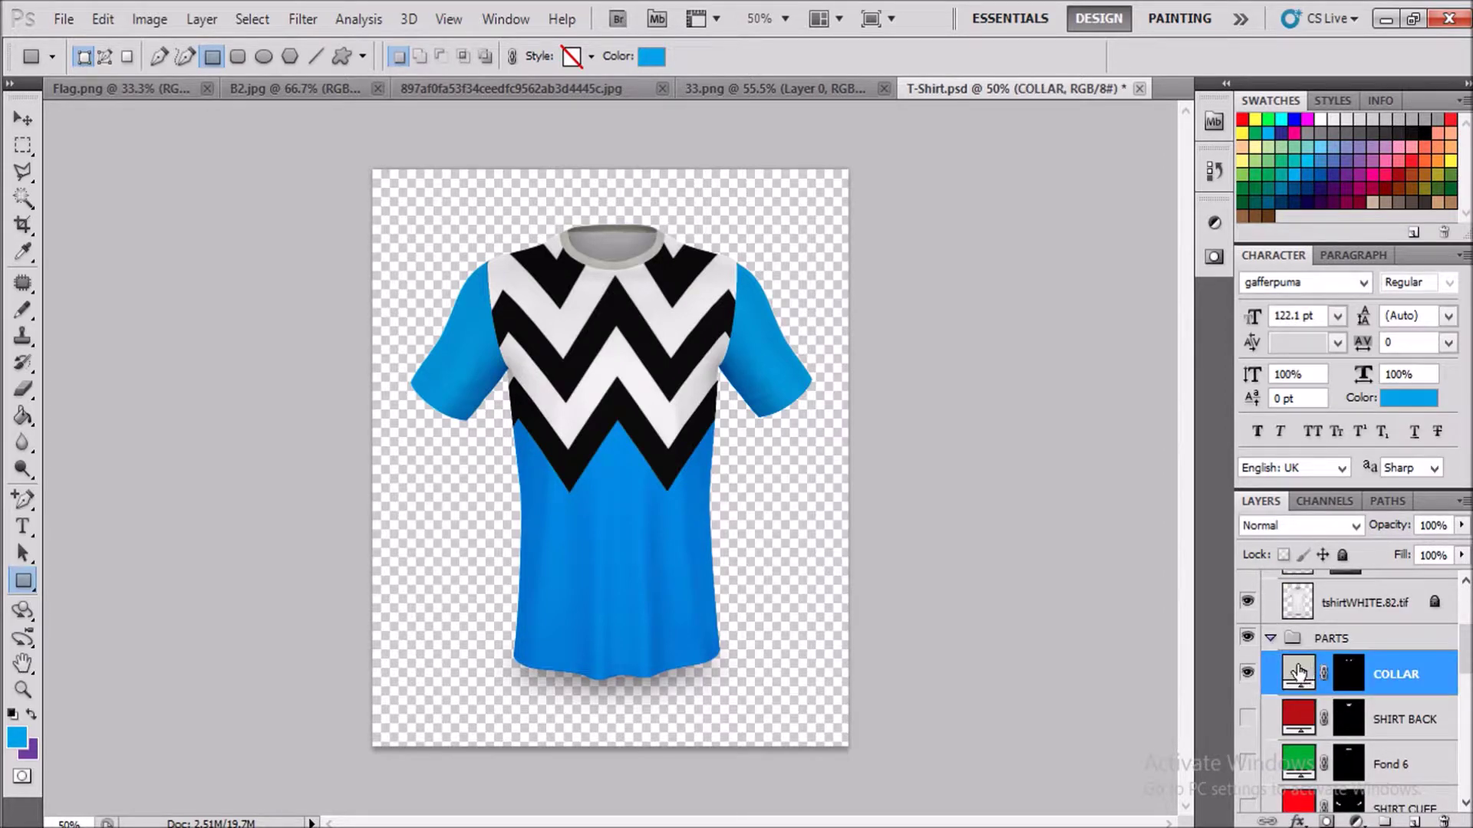
{"action": "double_click", "coordinate": [1297, 664]}
{"action": "left_click_drag", "start_coordinate": [546, 475], "coordinate": [460, 497]}
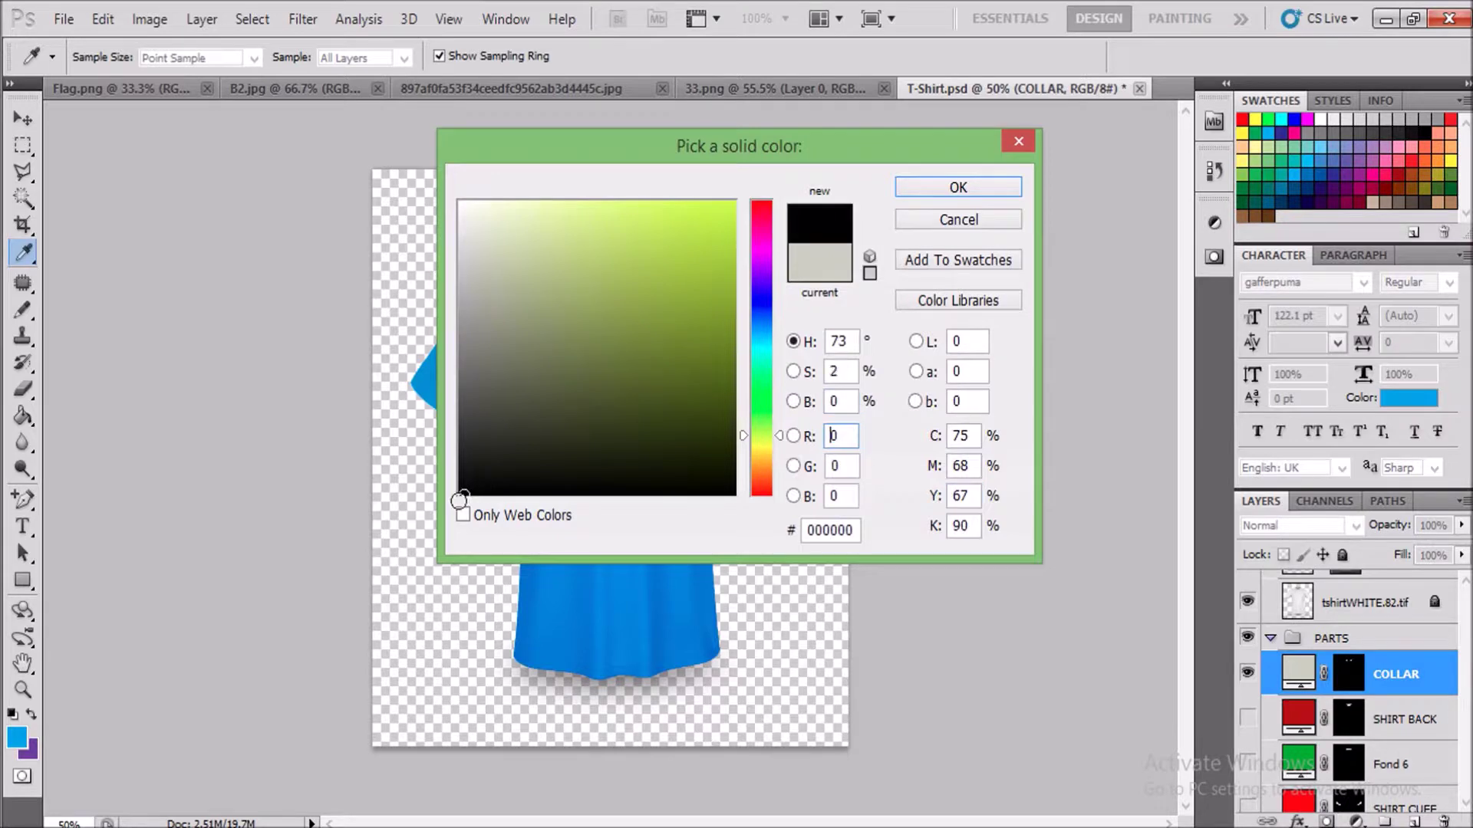
{"action": "left_click", "coordinate": [958, 204]}
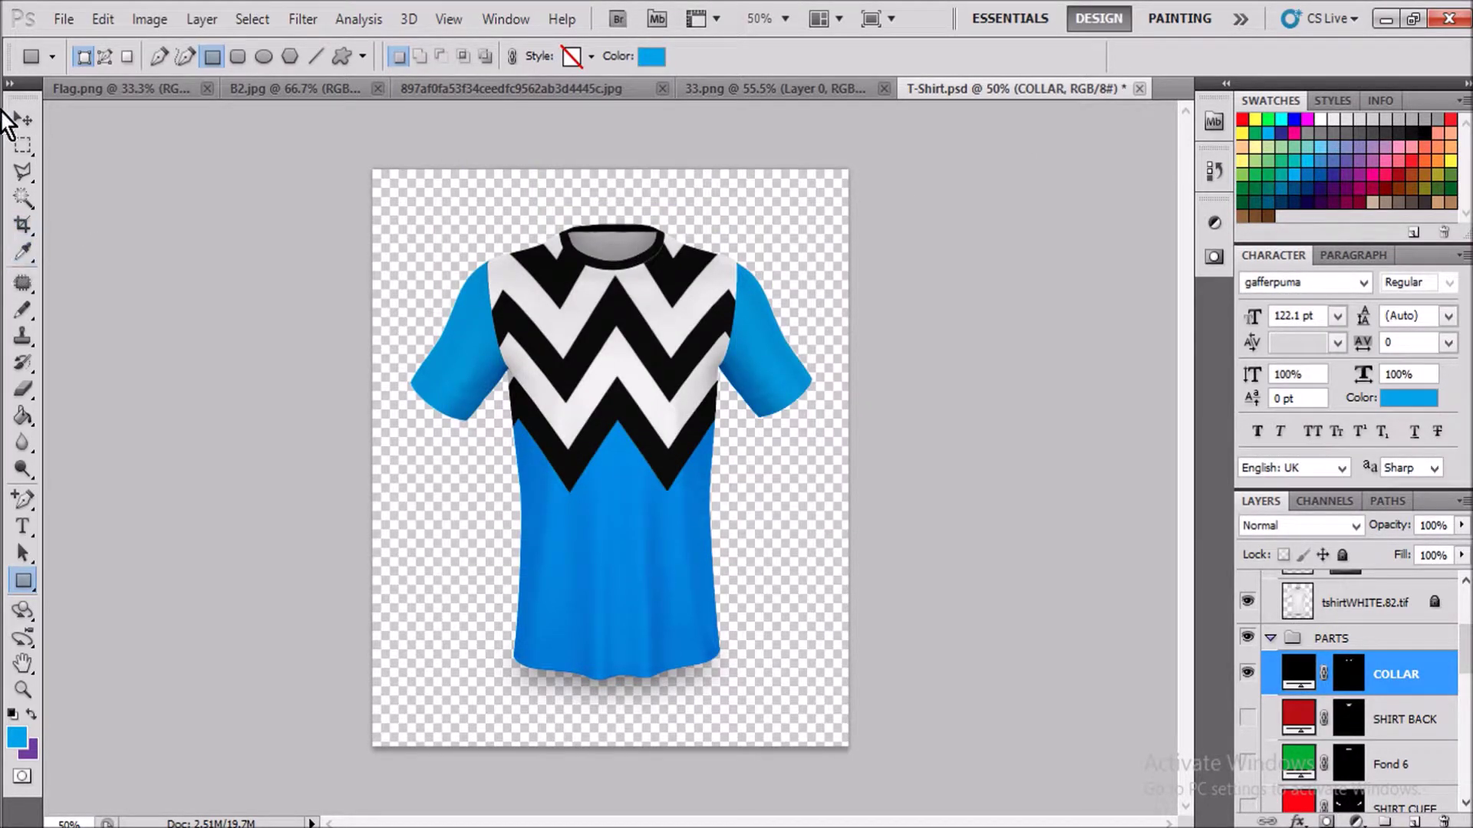
{"action": "left_click", "coordinate": [21, 119]}
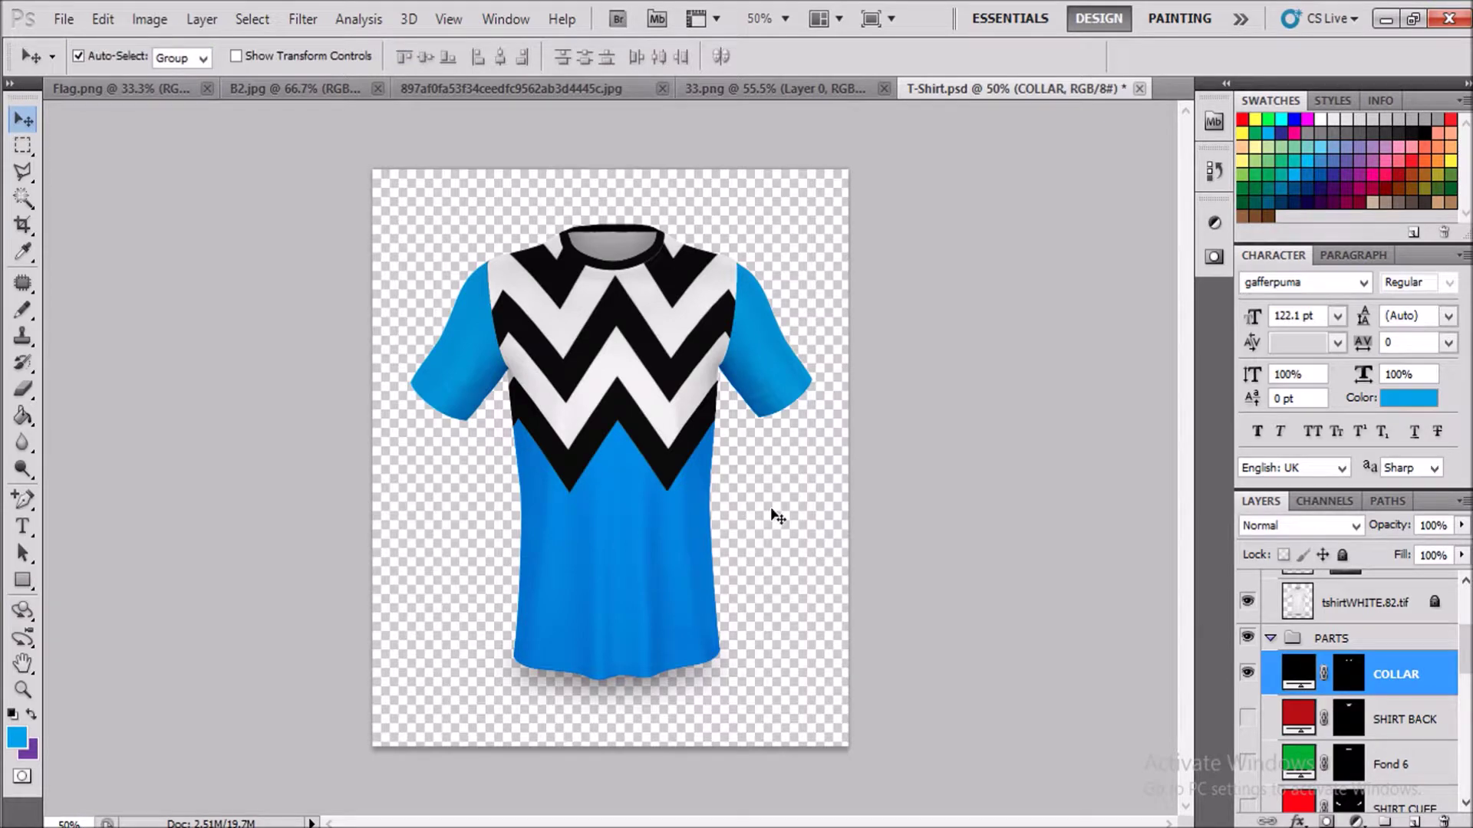
{"action": "left_click", "coordinate": [261, 94]}
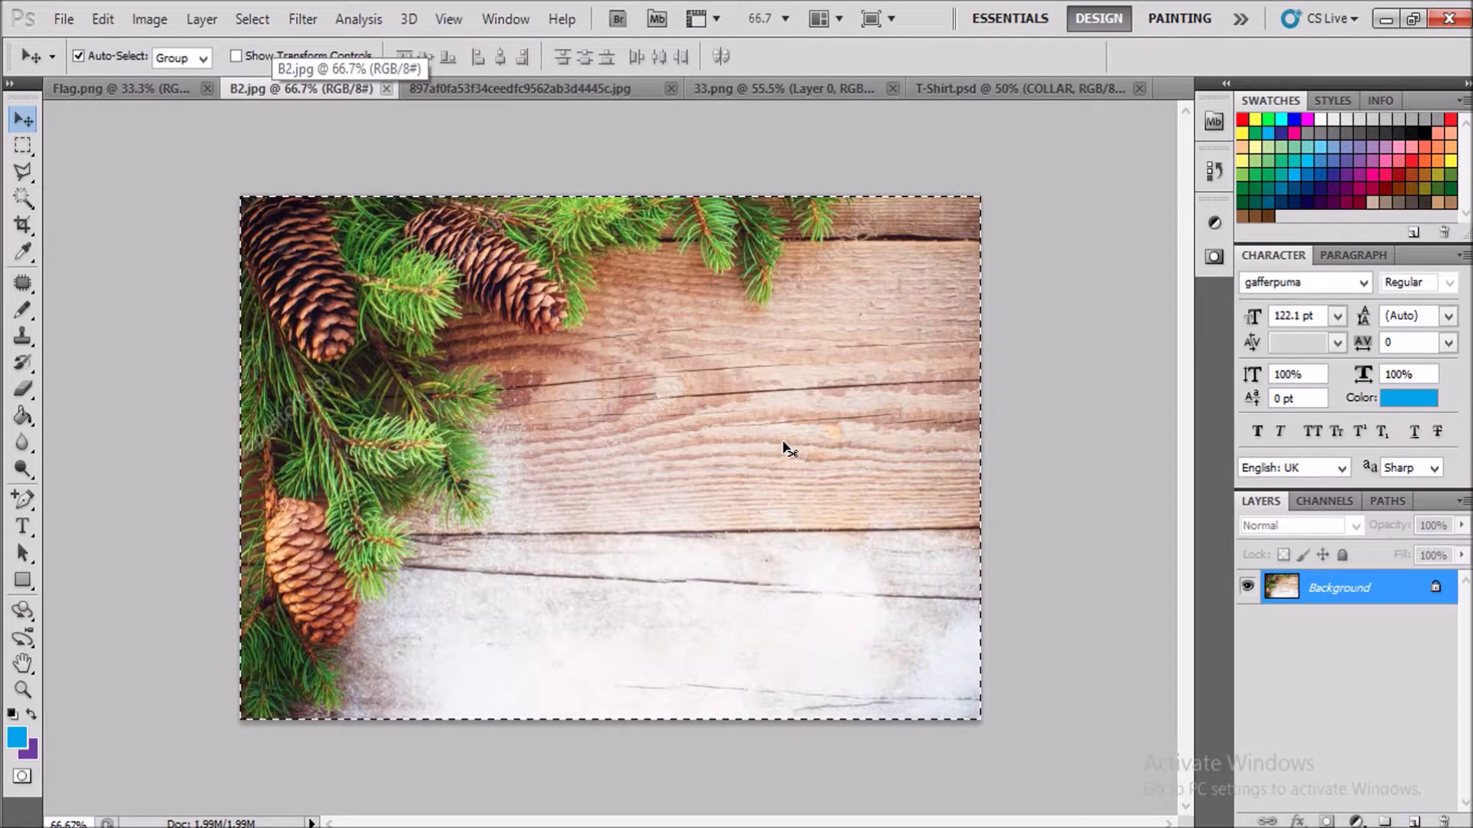
Copy the whole pine-cone wood image and paste it into T-Shirt.psd above the Background layer
{"action": "key", "text": "ctrl+d"}
{"action": "key", "text": "ctrl+a"}
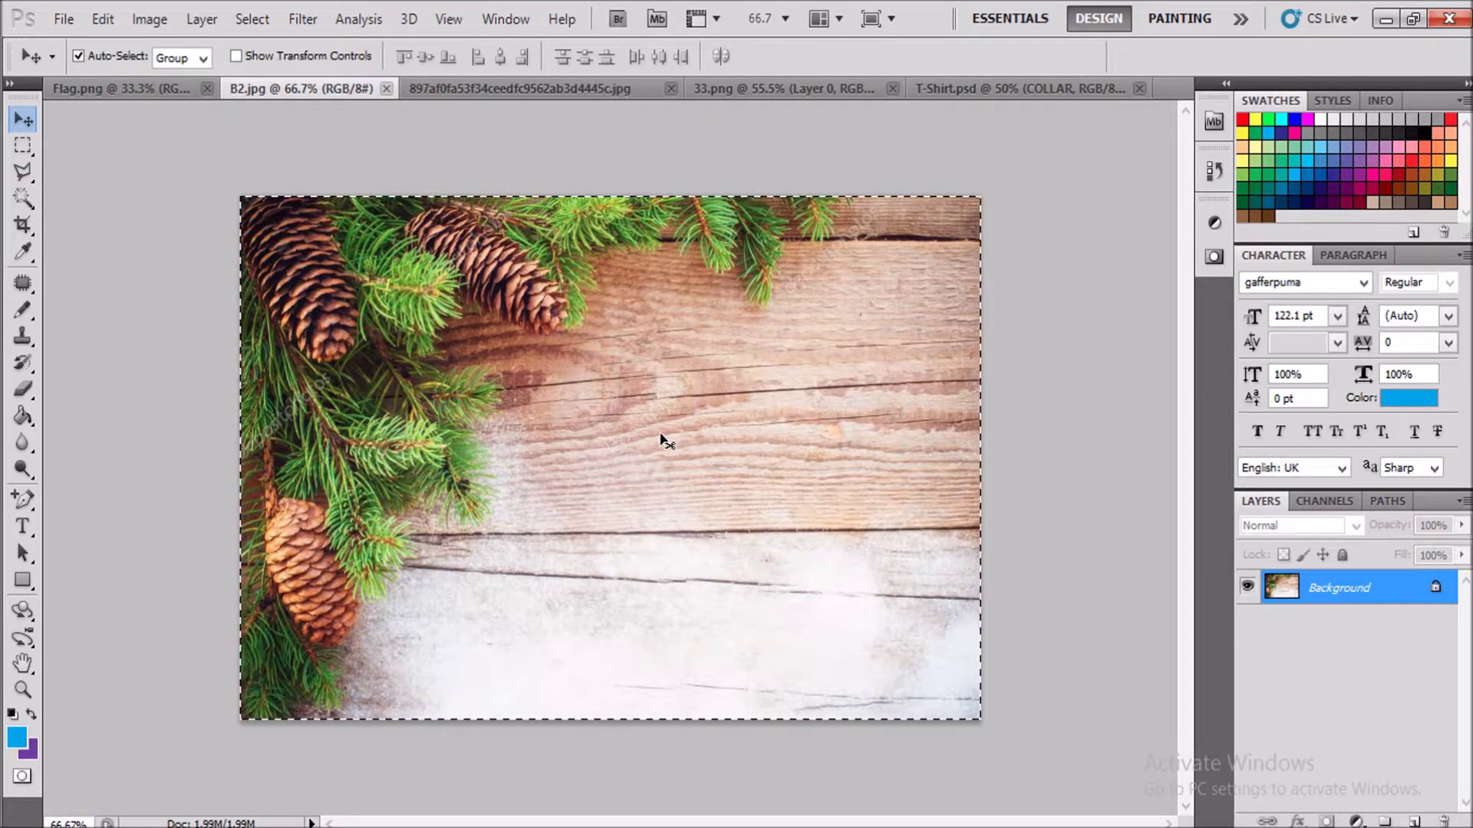
{"action": "left_click", "coordinate": [794, 88]}
{"action": "left_click", "coordinate": [990, 90]}
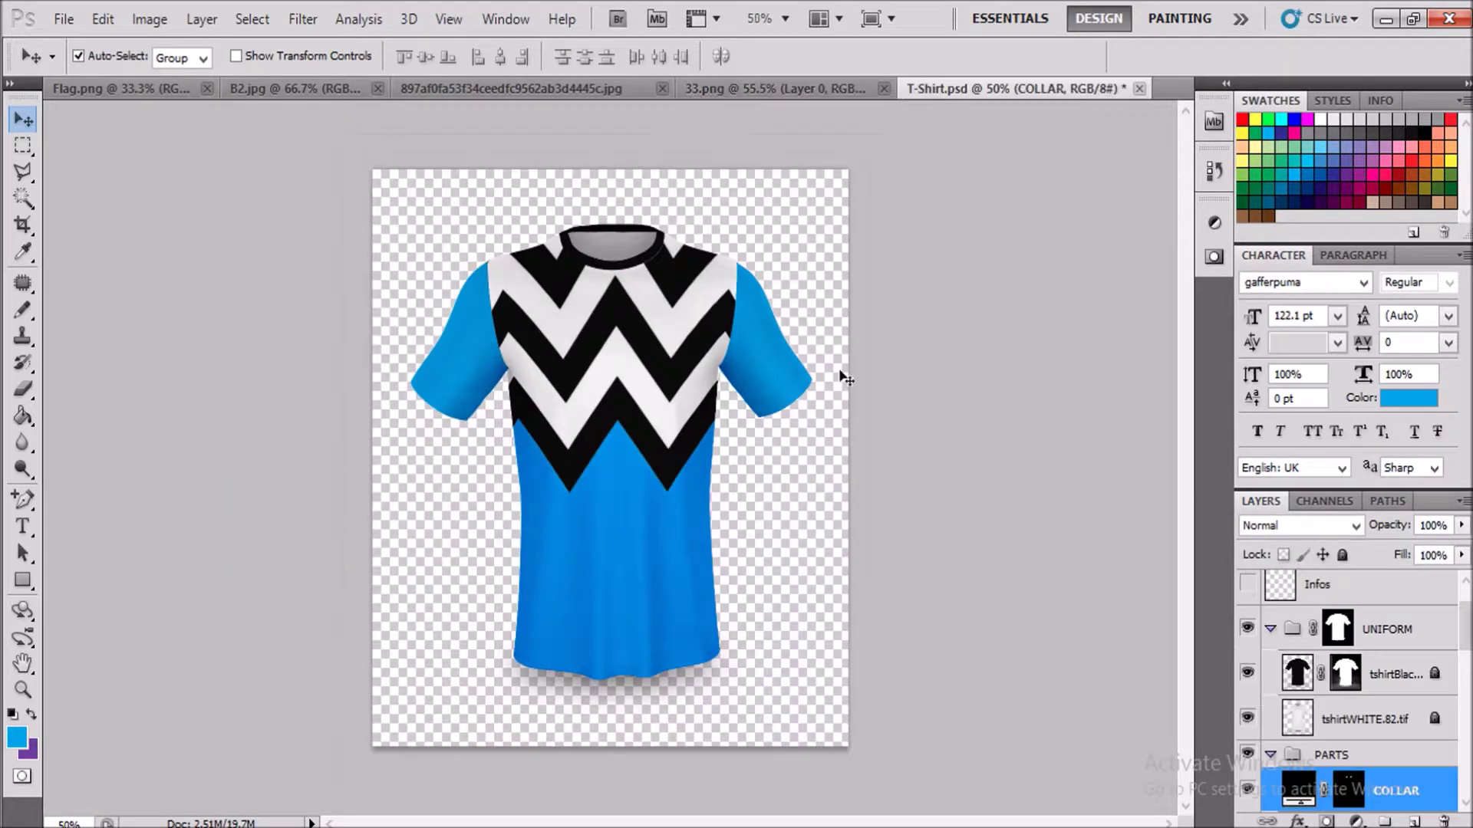
{"action": "scroll", "coordinate": [1359, 710], "scroll_direction": "down", "scroll_amount": 3}
{"action": "scroll", "coordinate": [1360, 710], "scroll_direction": "down", "scroll_amount": 3}
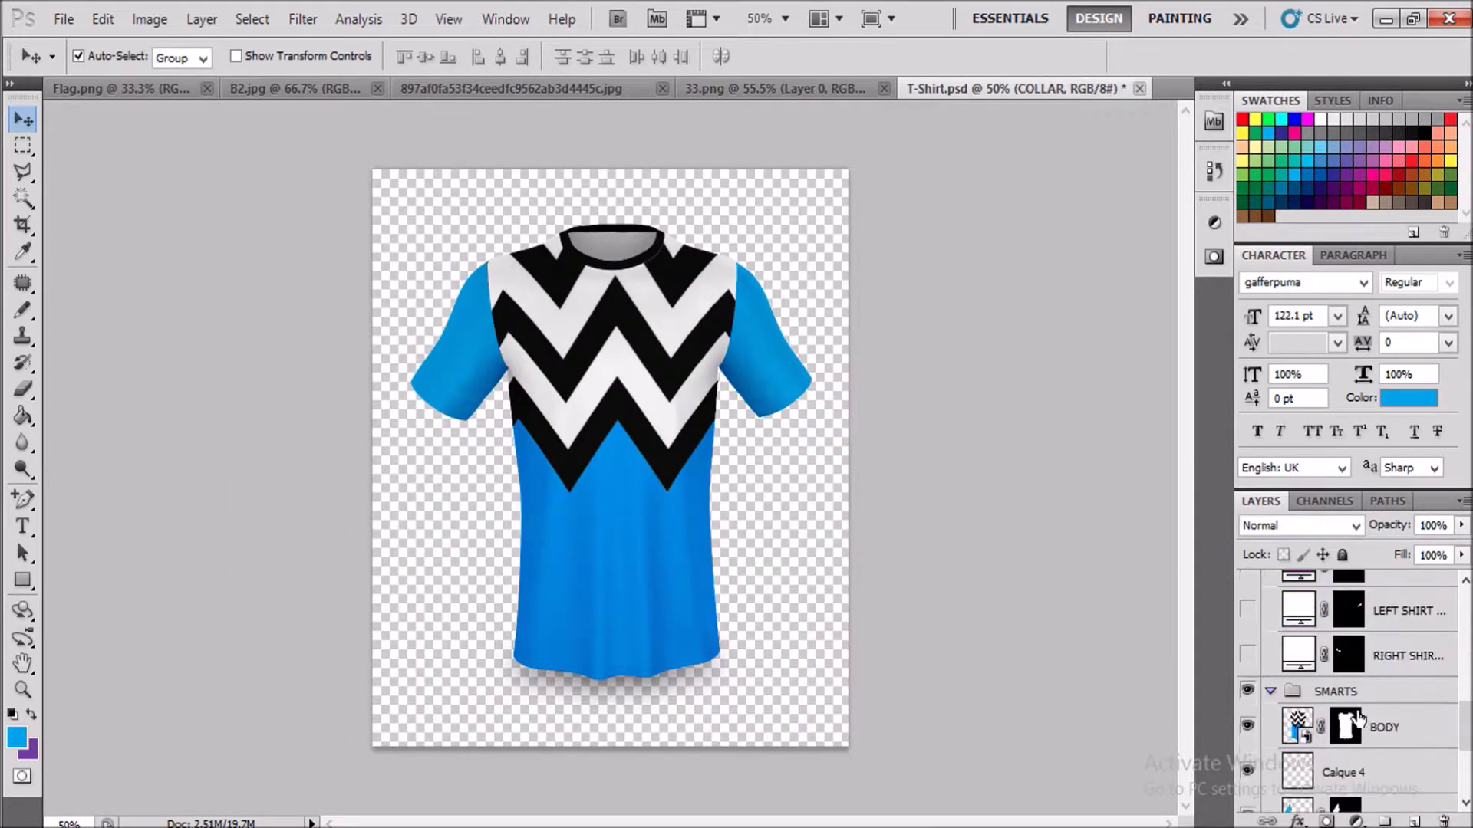
{"action": "scroll", "coordinate": [1360, 717], "scroll_direction": "down", "scroll_amount": 3}
{"action": "left_click", "coordinate": [1369, 784]}
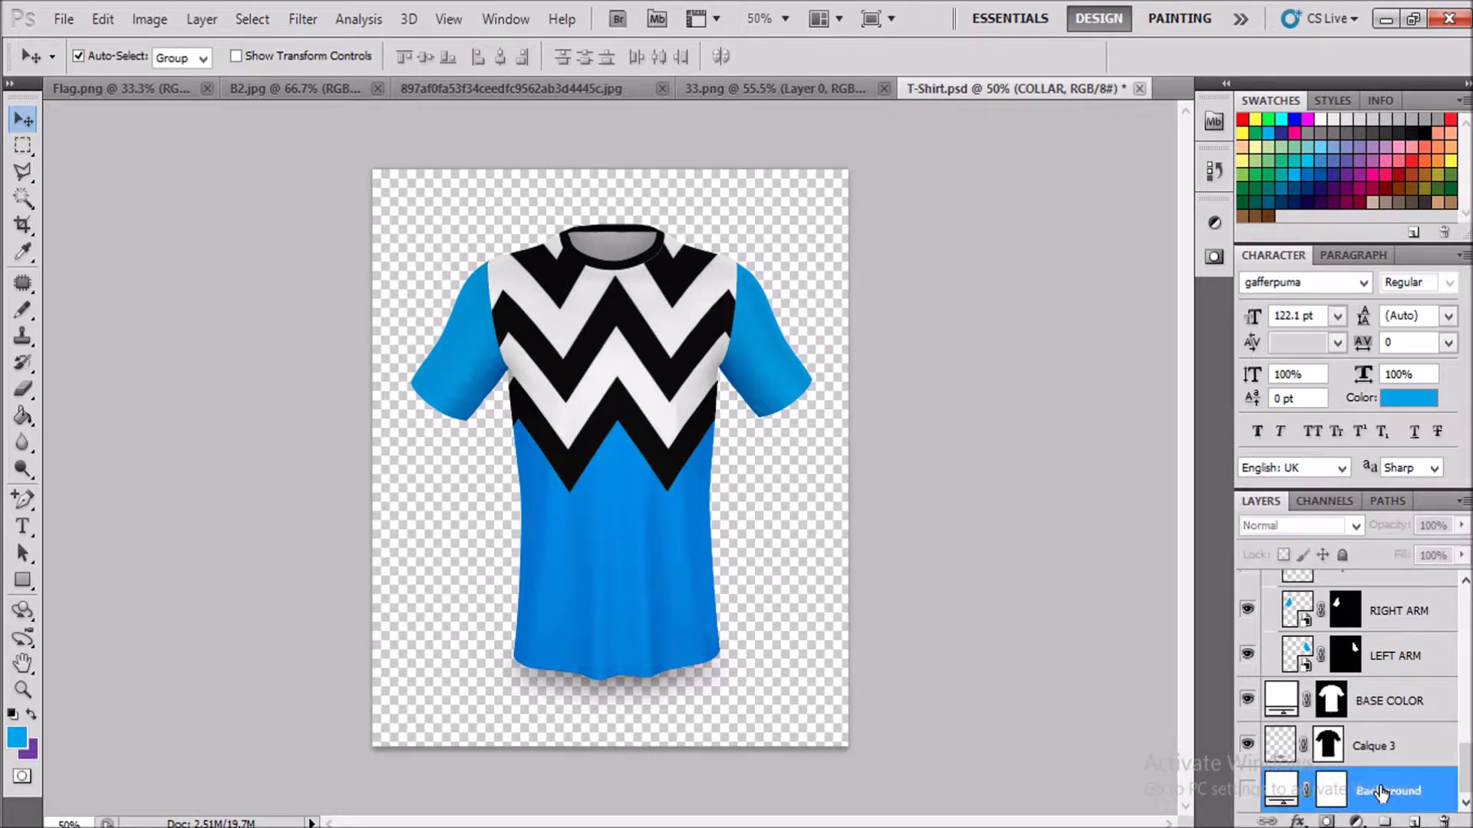
{"action": "key", "text": "ctrl+v"}
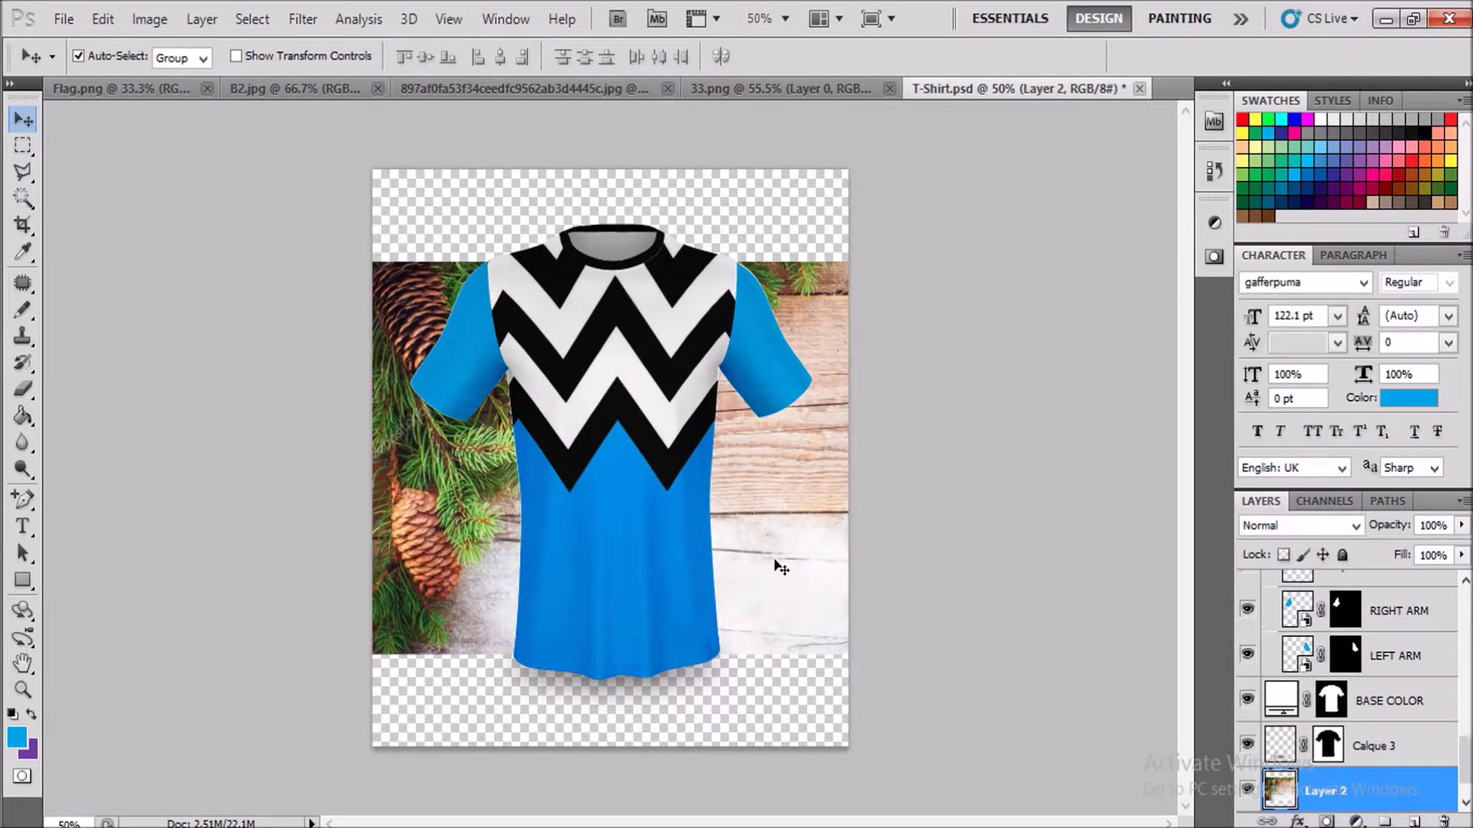
Try rotating the pine-cone background 90° counter-clockwise and flipping it vertically, then abandon the attempt
{"action": "key", "text": "ctrl+t"}
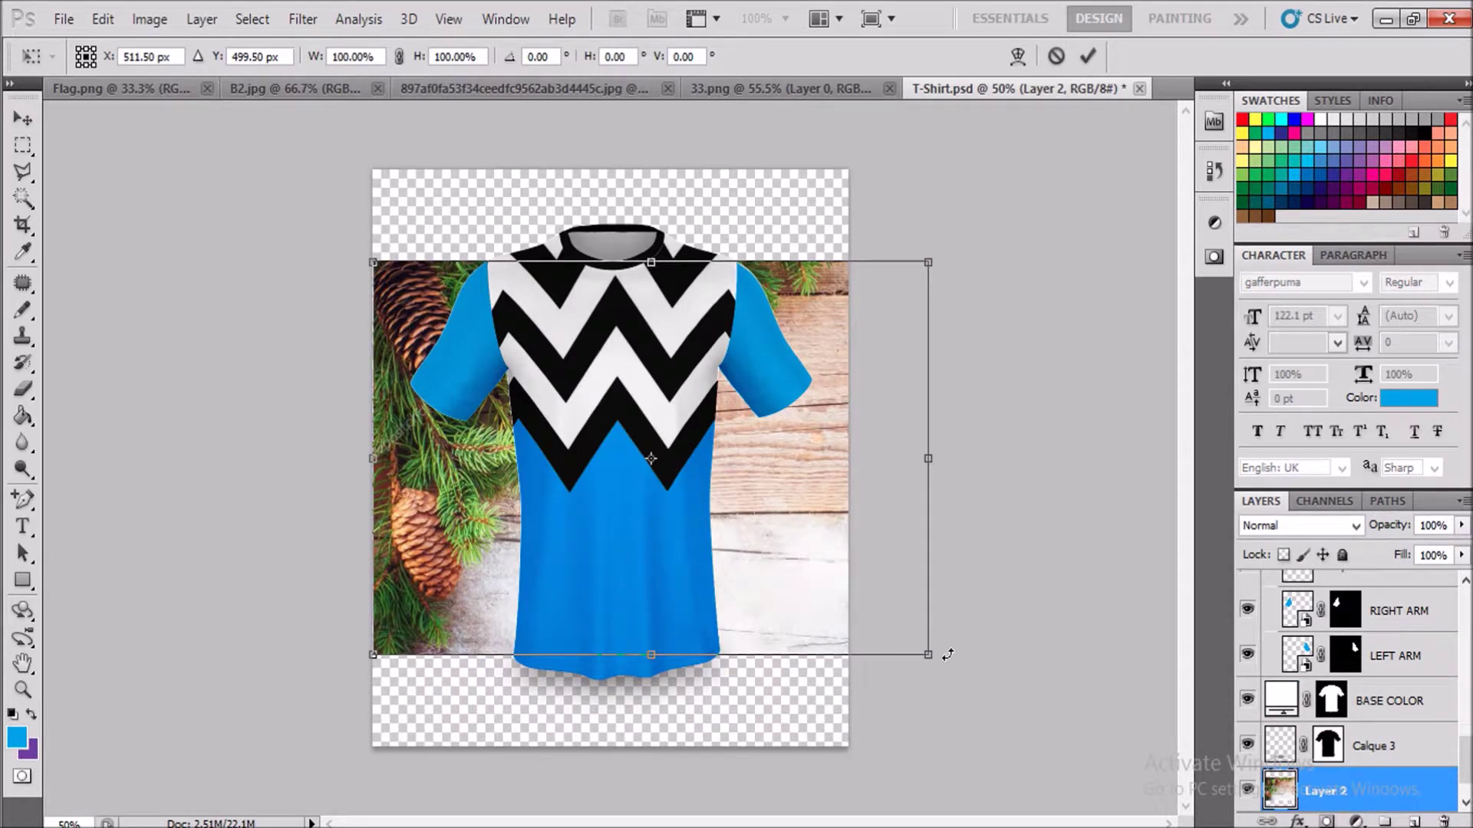
{"action": "right_click", "coordinate": [815, 566]}
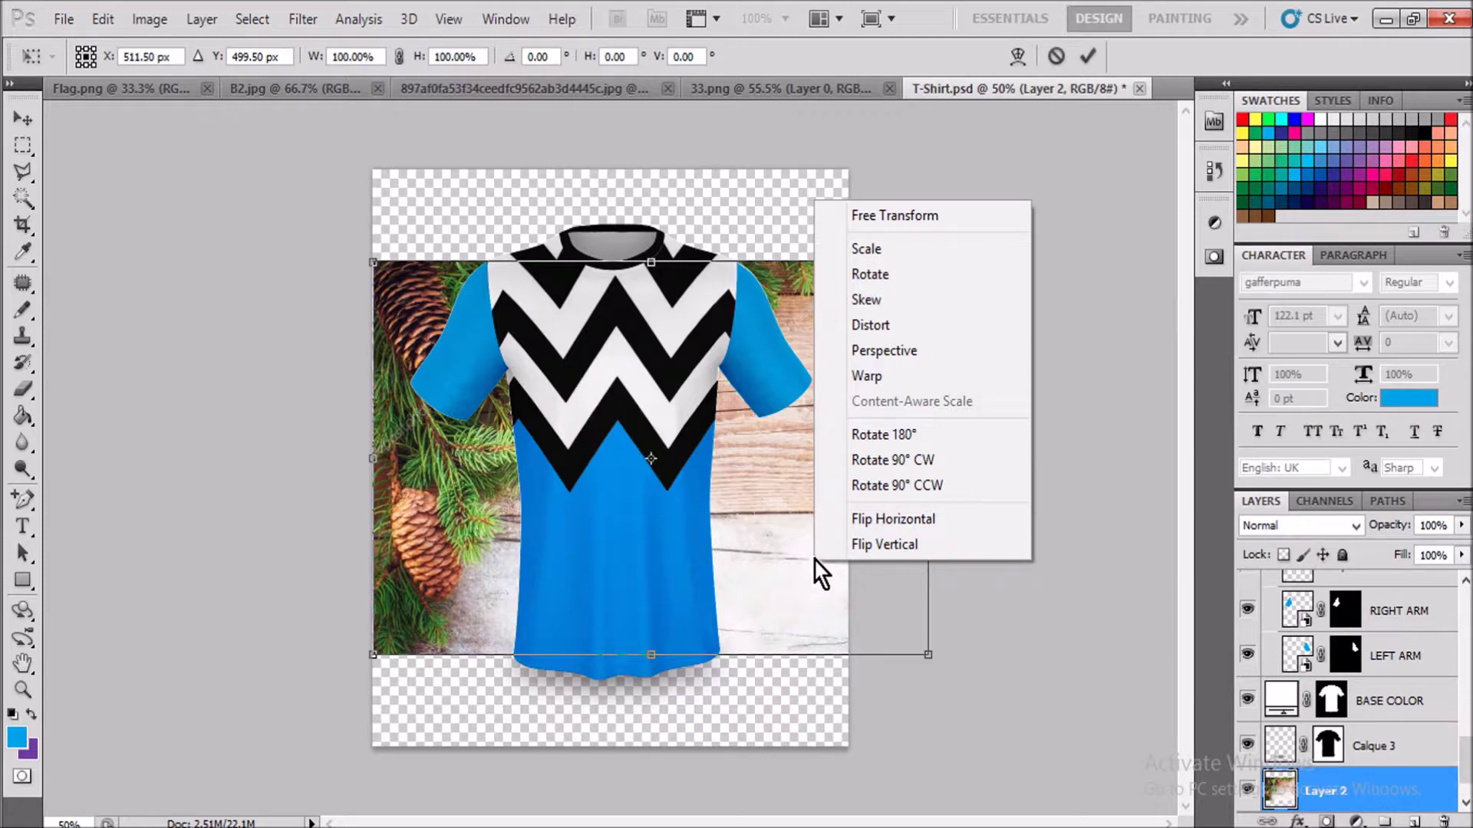
{"action": "left_click", "coordinate": [841, 488]}
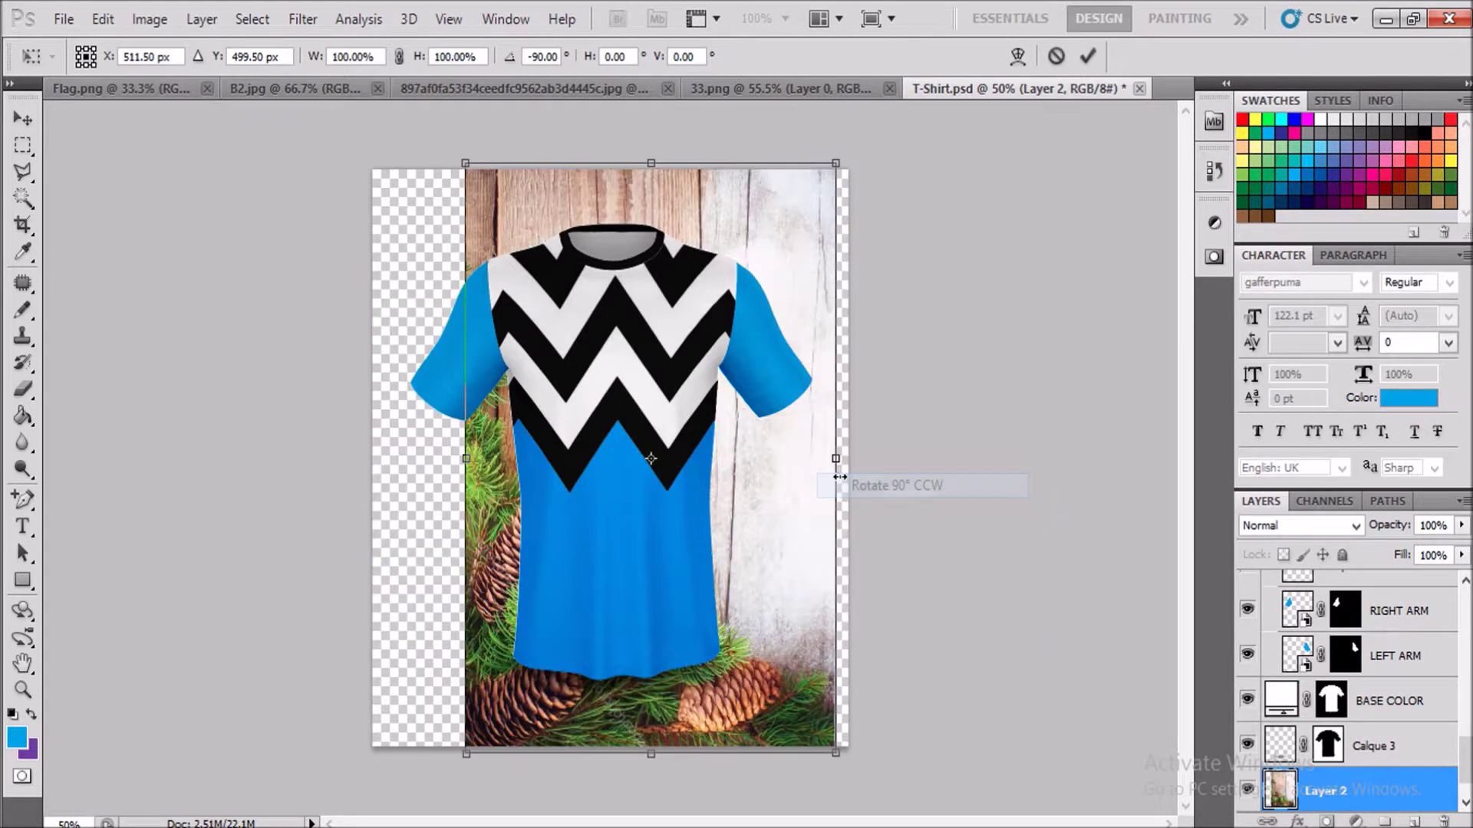
{"action": "right_click", "coordinate": [748, 543]}
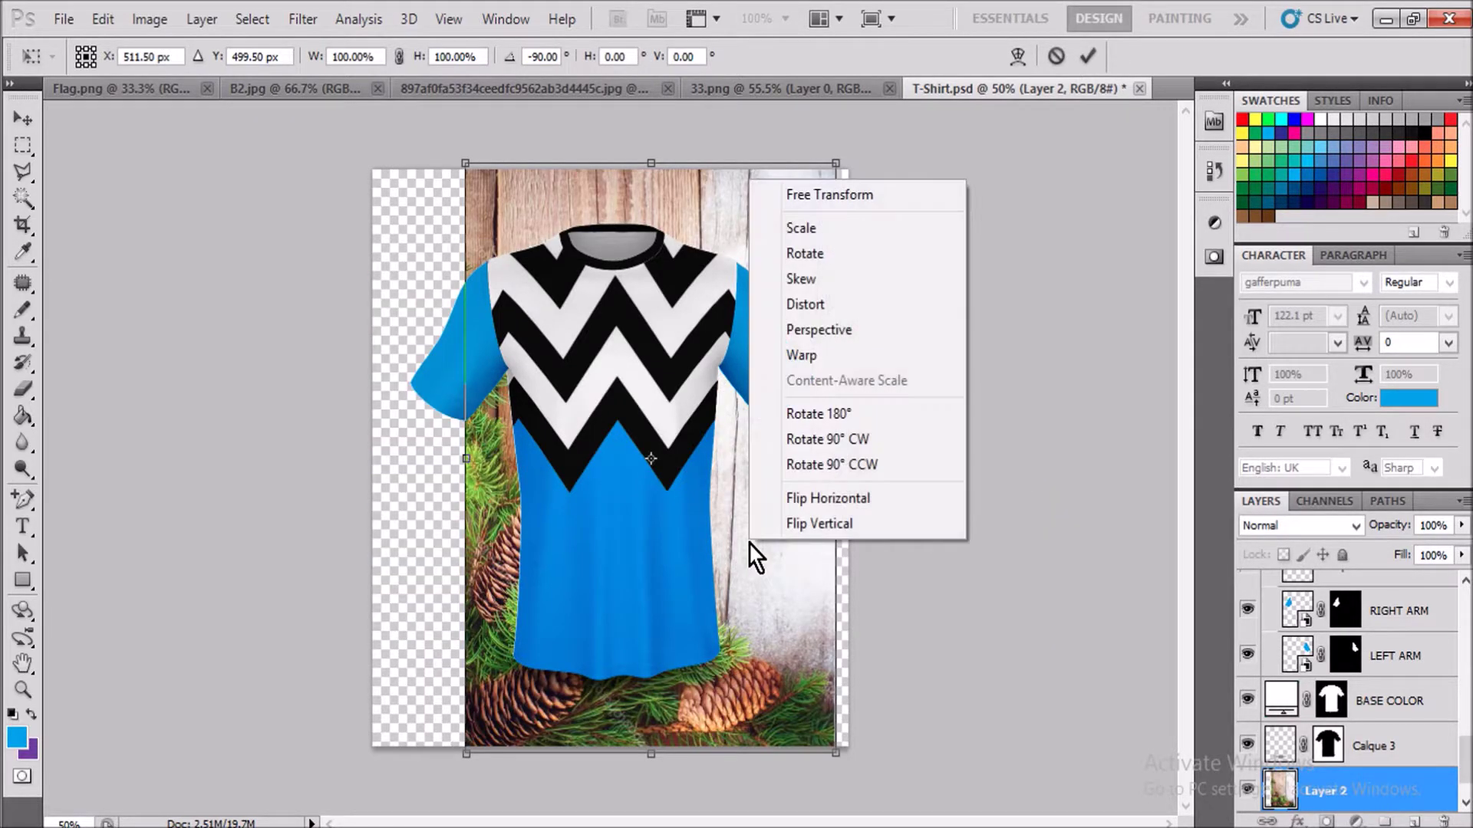
{"action": "left_click", "coordinate": [795, 529]}
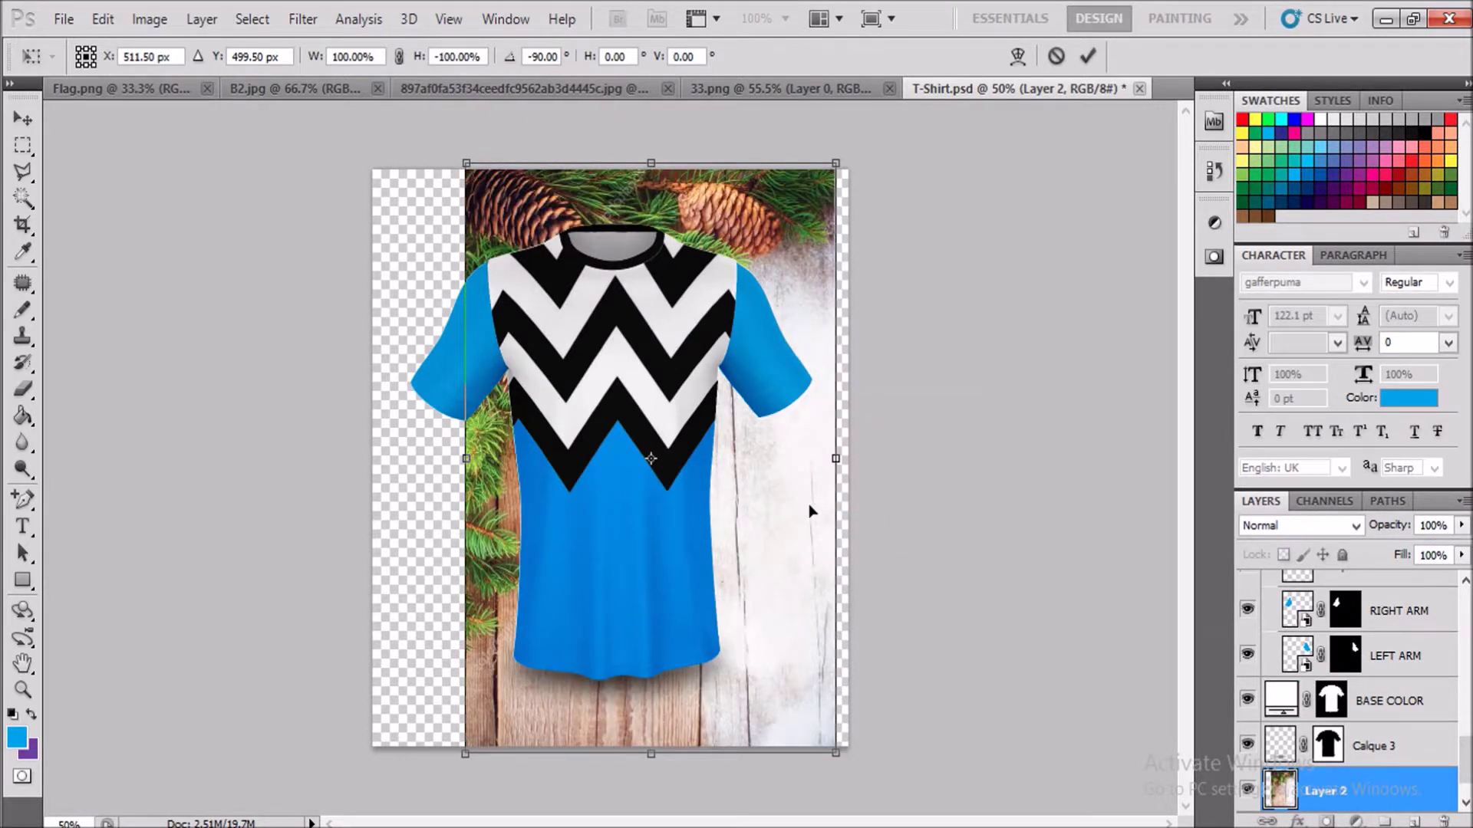
{"action": "key", "text": "Return"}
{"action": "right_click", "coordinate": [811, 512]}
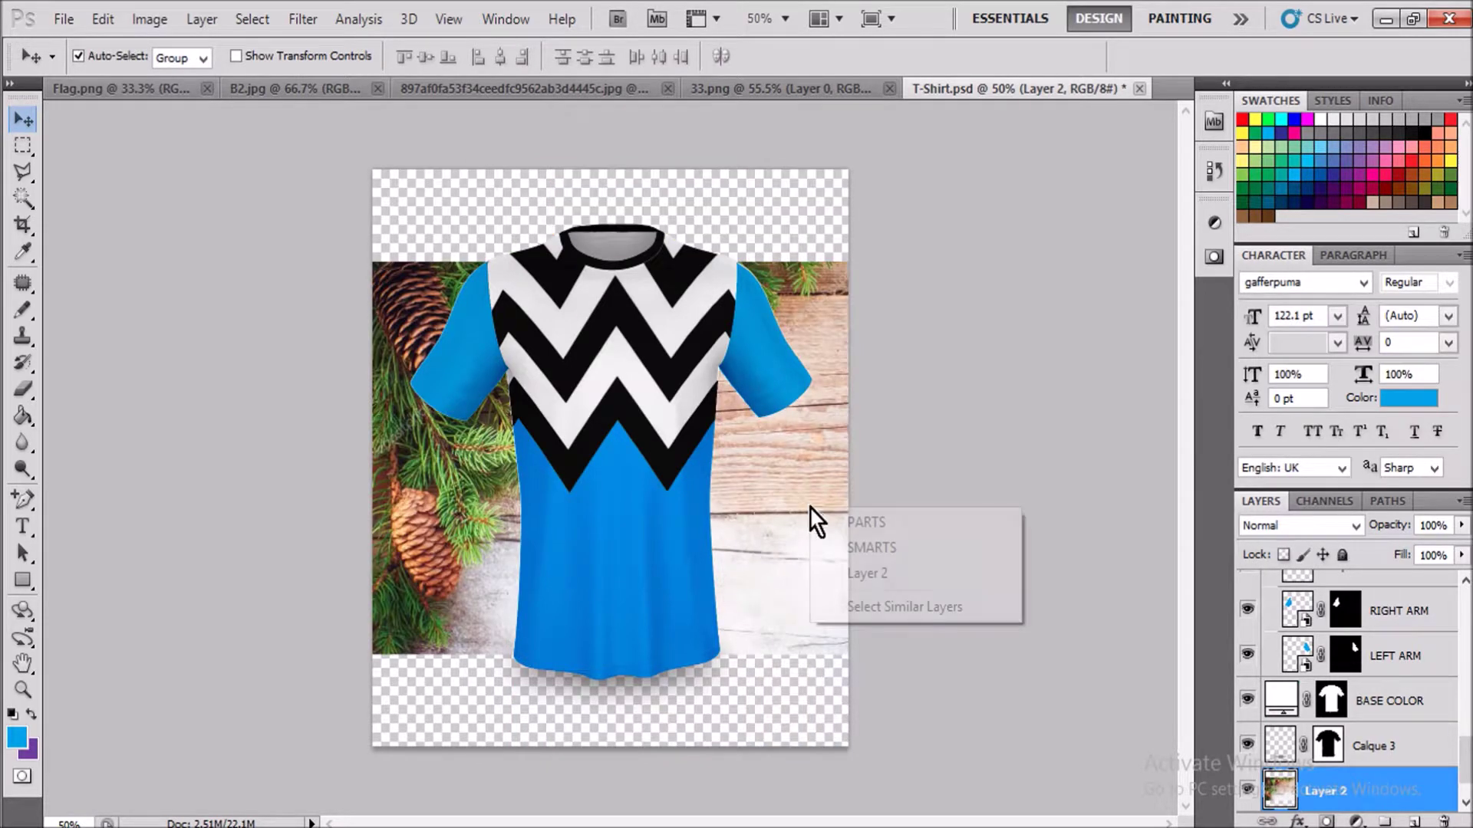
{"action": "key", "text": "Escape"}
Rotate the pine-cone background 90° clockwise and flip it vertically
{"action": "key", "text": "ctrl+t"}
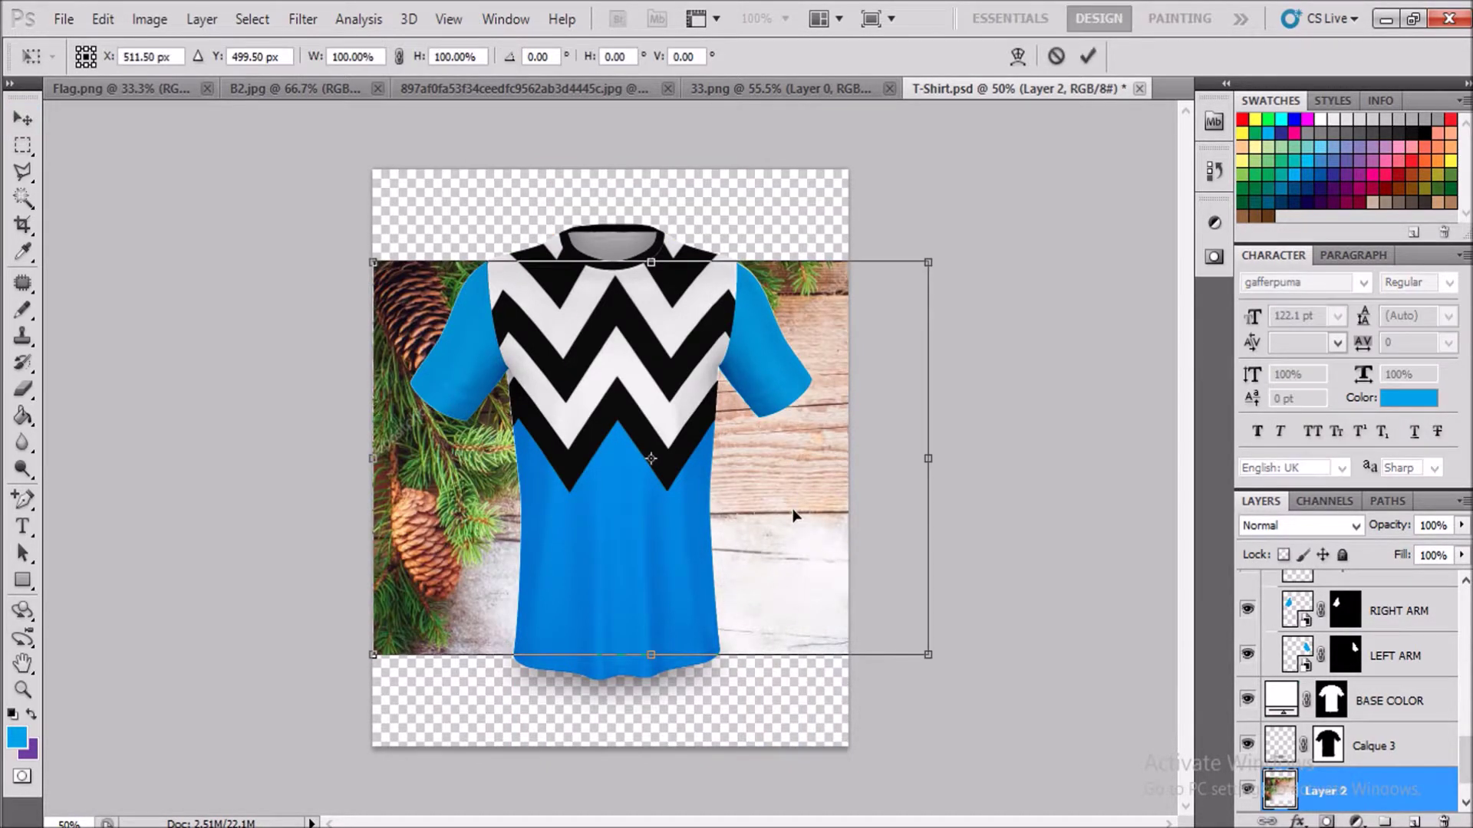
{"action": "right_click", "coordinate": [793, 512]}
{"action": "left_click", "coordinate": [816, 410]}
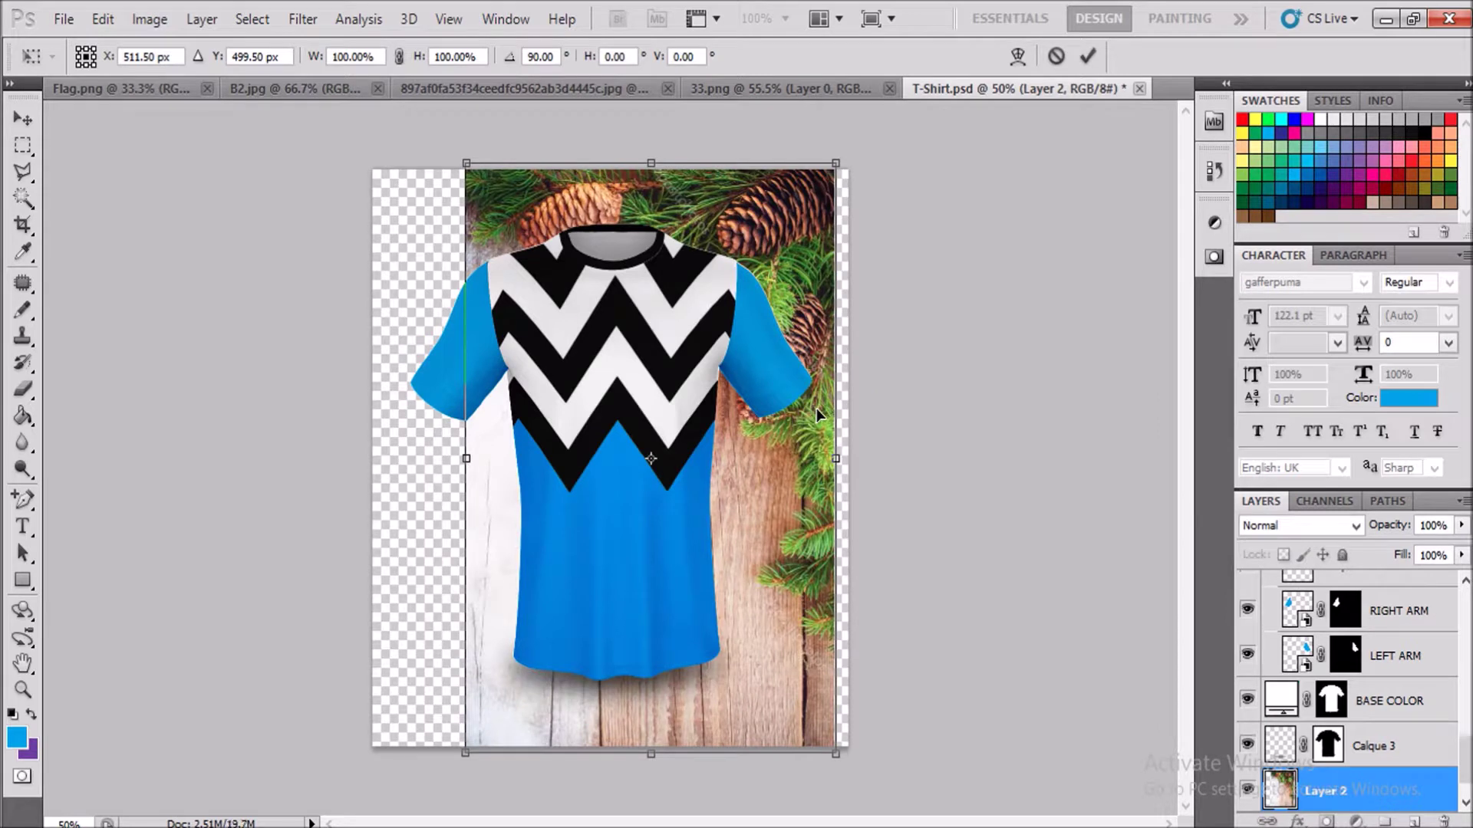
{"action": "right_click", "coordinate": [758, 459]}
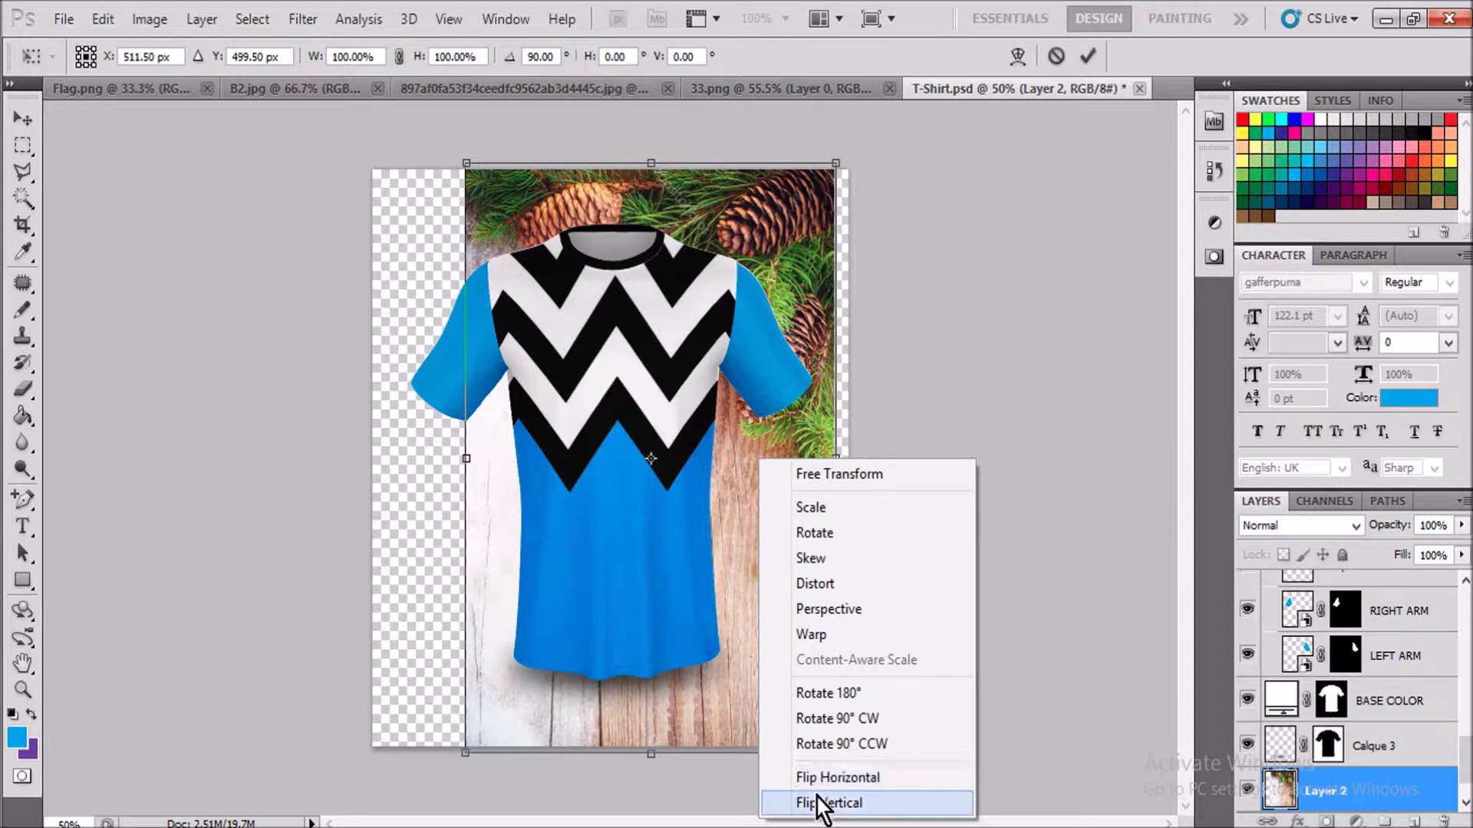
{"action": "left_click", "coordinate": [815, 801]}
Position the rotated background to span the canvas height and apply the transform
{"action": "left_click_drag", "start_coordinate": [762, 592], "coordinate": [776, 603]}
{"action": "key", "text": "Right"}
{"action": "key", "text": "Right"}
{"action": "key", "text": "Right"}
{"action": "key", "text": "Right"}
{"action": "key", "text": "Right"}
{"action": "key", "text": "Right"}
{"action": "key", "text": "Up"}
{"action": "key", "text": "Up"}
{"action": "key", "text": "Up"}
{"action": "key", "text": "Up"}
{"action": "key", "text": "Up"}
{"action": "key", "text": "Up"}
{"action": "key", "text": "Up"}
{"action": "key", "text": "Up"}
{"action": "key", "text": "Up"}
{"action": "key", "text": "Up"}
{"action": "key", "text": "Up"}
{"action": "key", "text": "Up"}
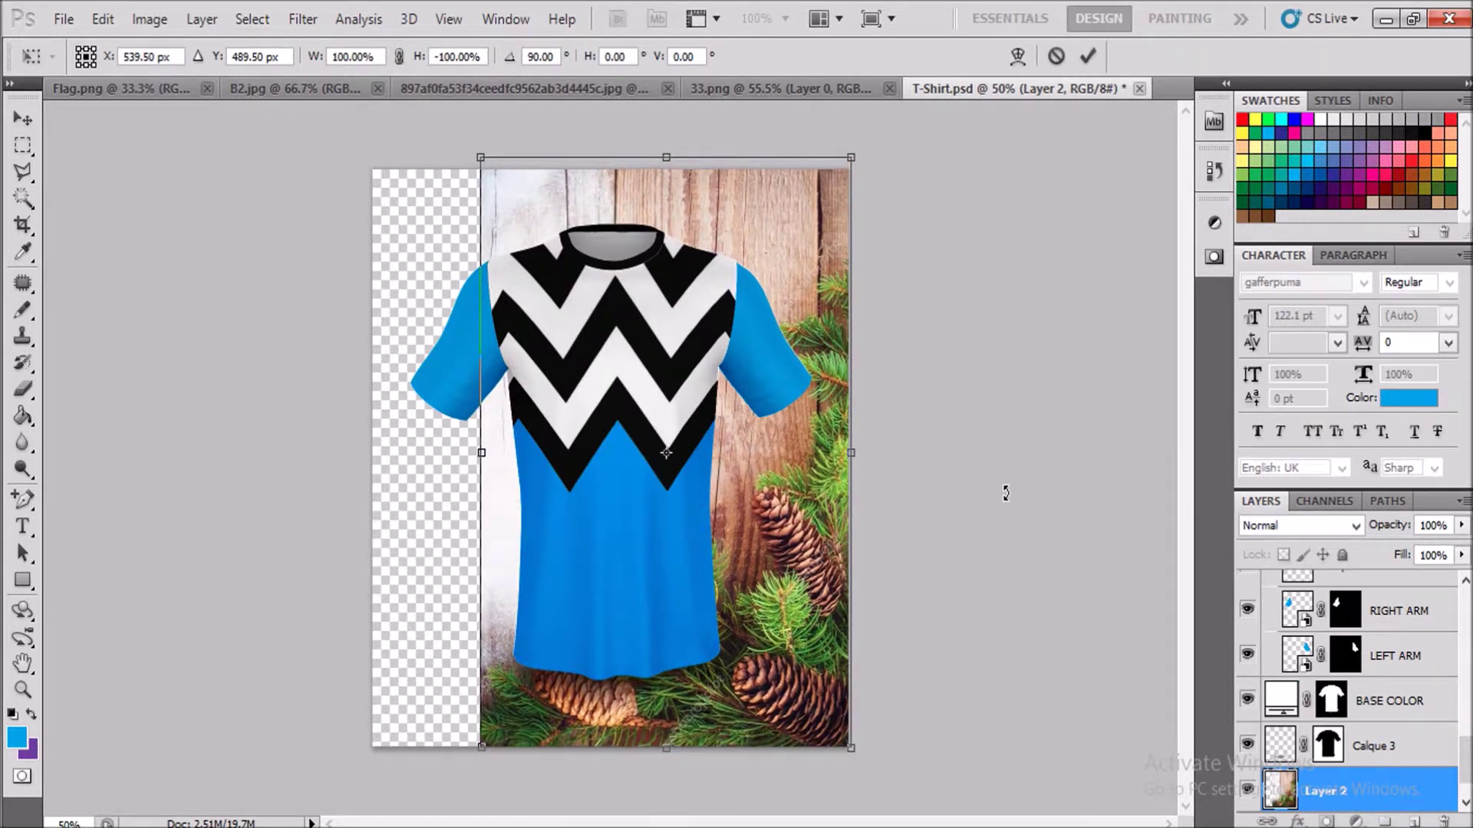
{"action": "key", "text": "Down"}
{"action": "key", "text": "Down"}
{"action": "key", "text": "Down"}
{"action": "key", "text": "Down"}
{"action": "key", "text": "Return"}
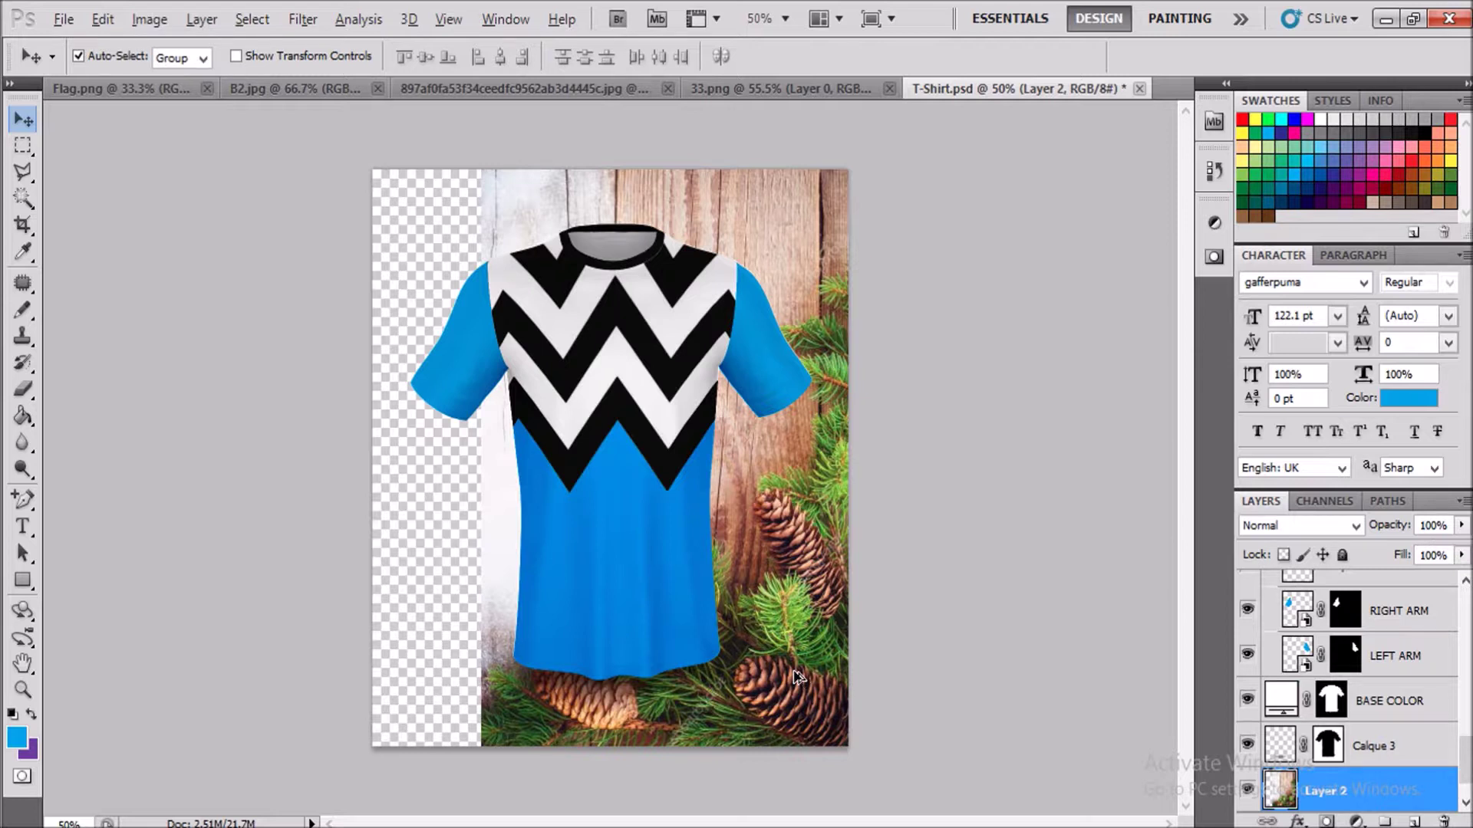
Duplicate the pine-cone background layer and start transforming the copy
{"action": "key", "text": "alt+Left"}
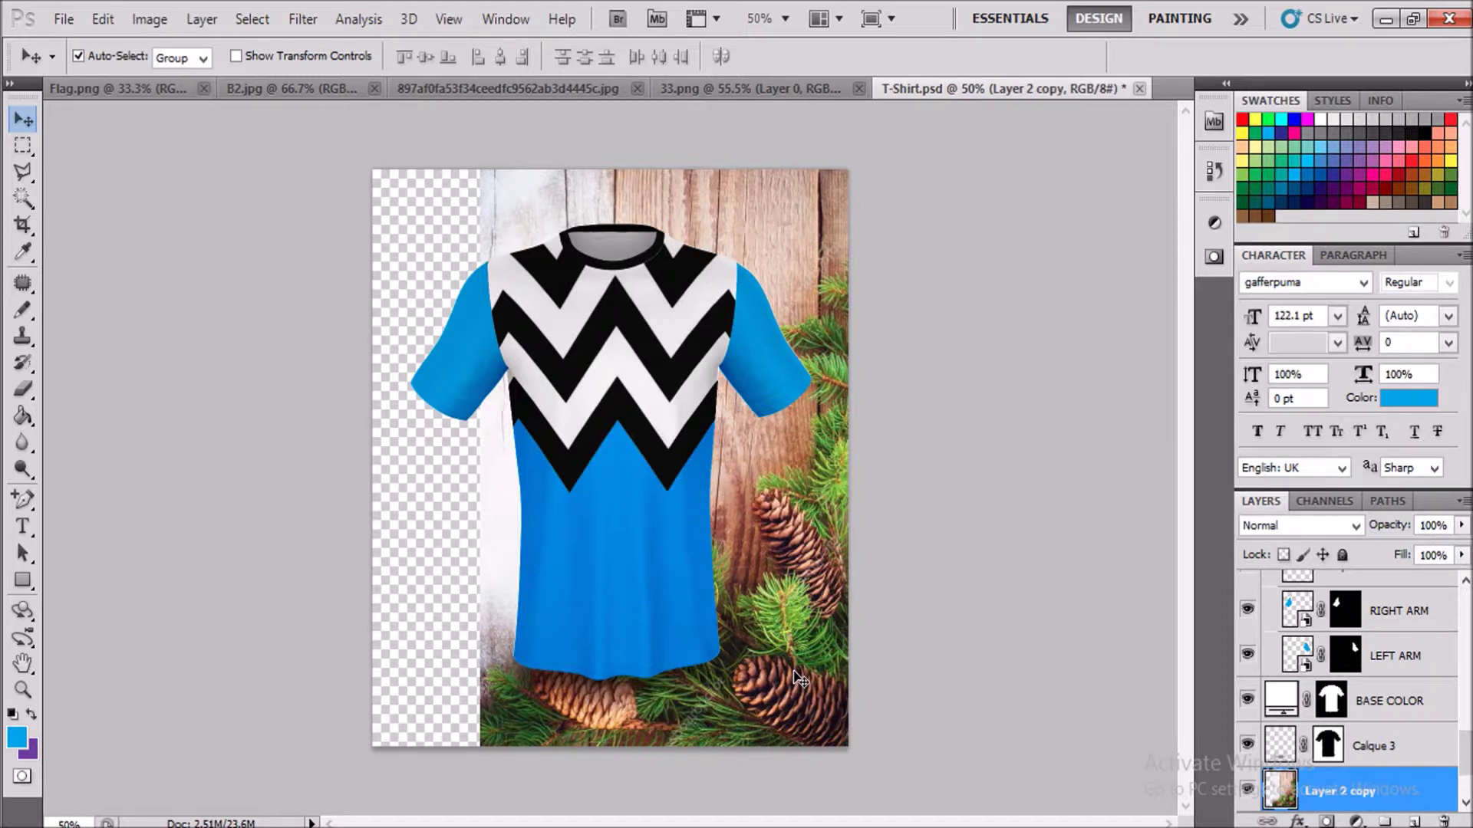
{"action": "key", "text": "ctrl+t"}
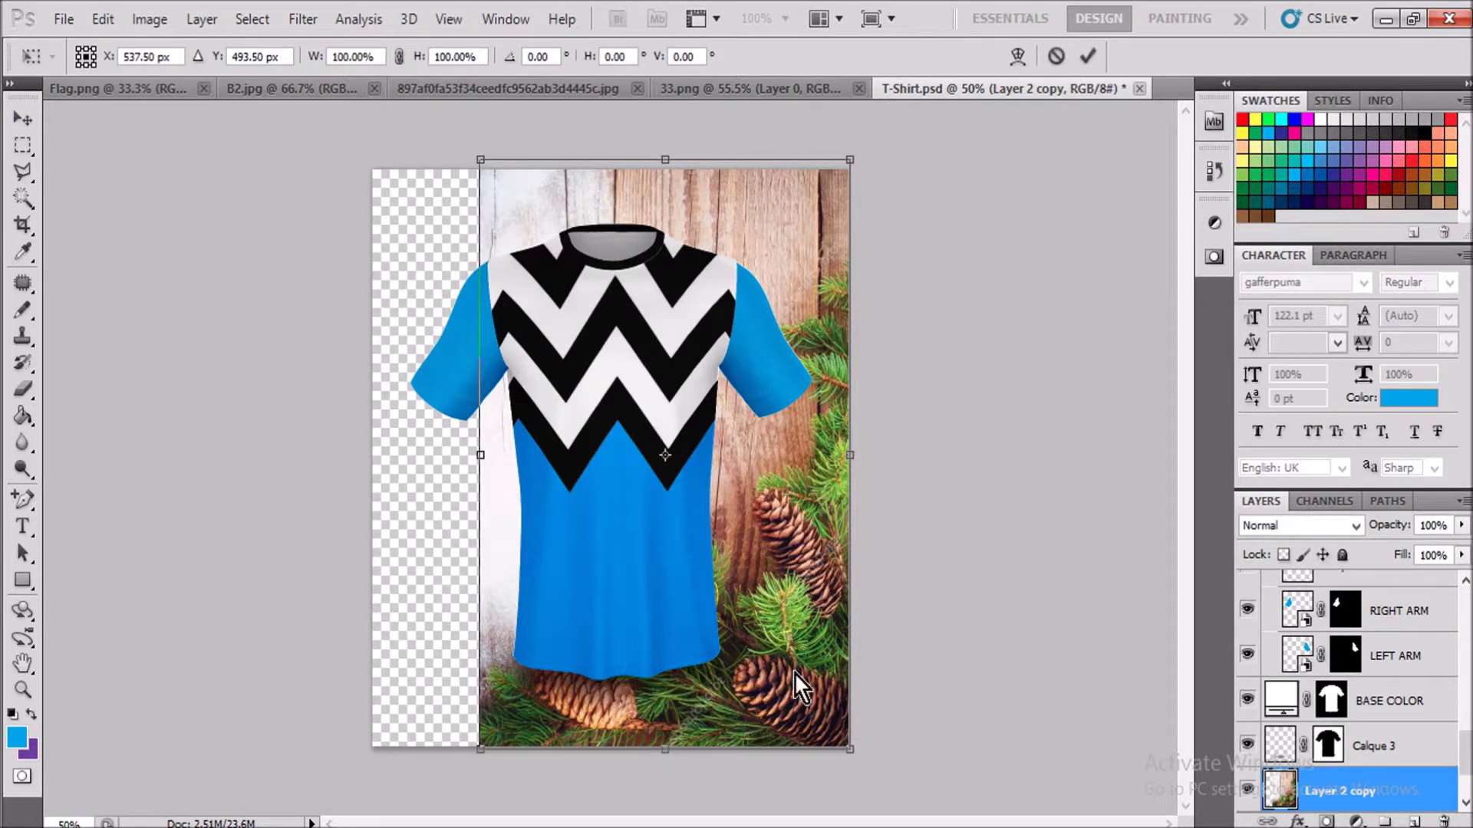
{"action": "right_click", "coordinate": [793, 671]}
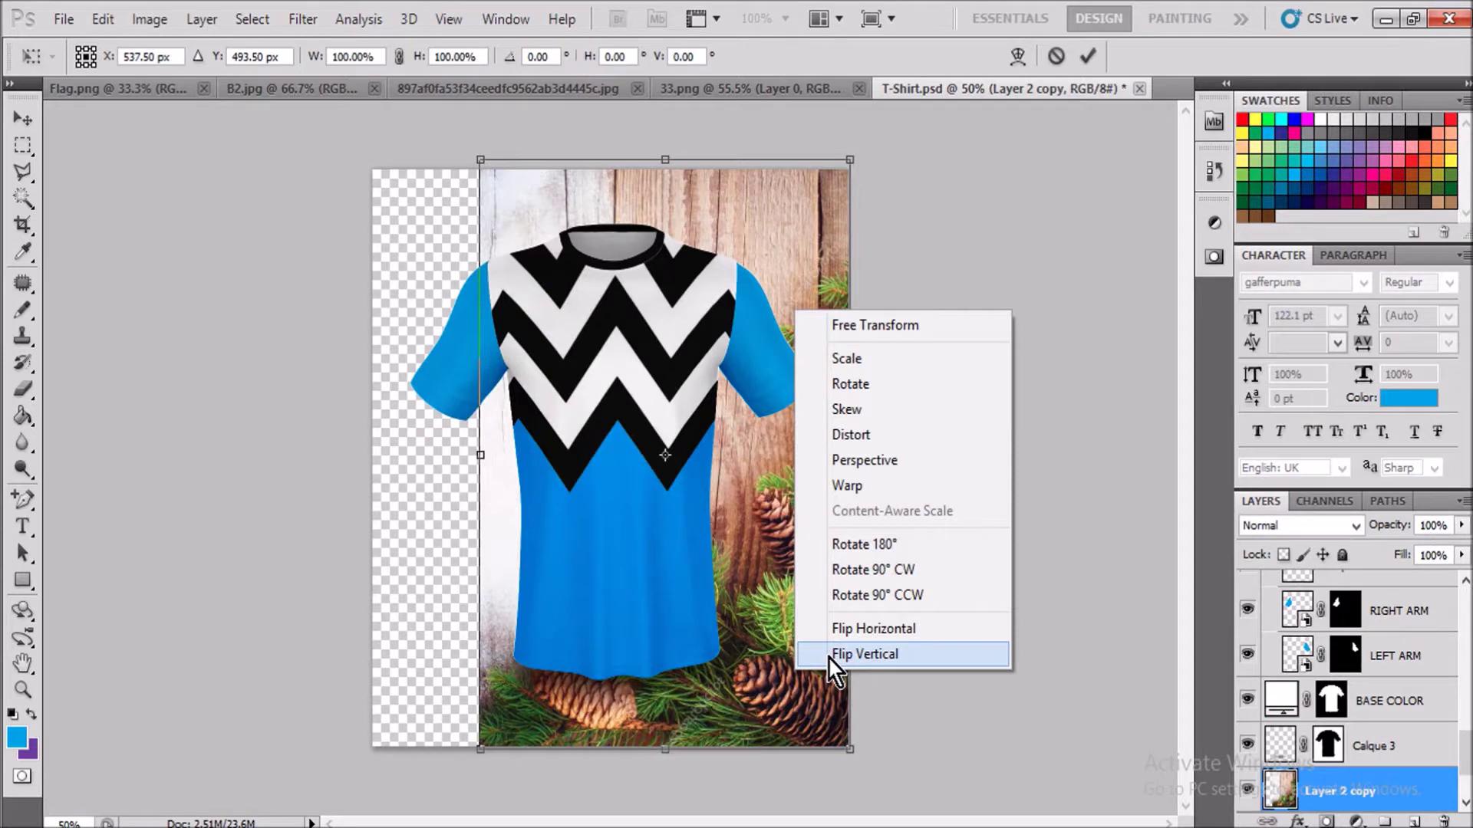
{"action": "left_click", "coordinate": [827, 656]}
{"action": "key", "text": "ctrl+z"}
Mirror the copy horizontally and slide it left to cover the empty strip
{"action": "right_click", "coordinate": [827, 656]}
{"action": "left_click", "coordinate": [863, 610]}
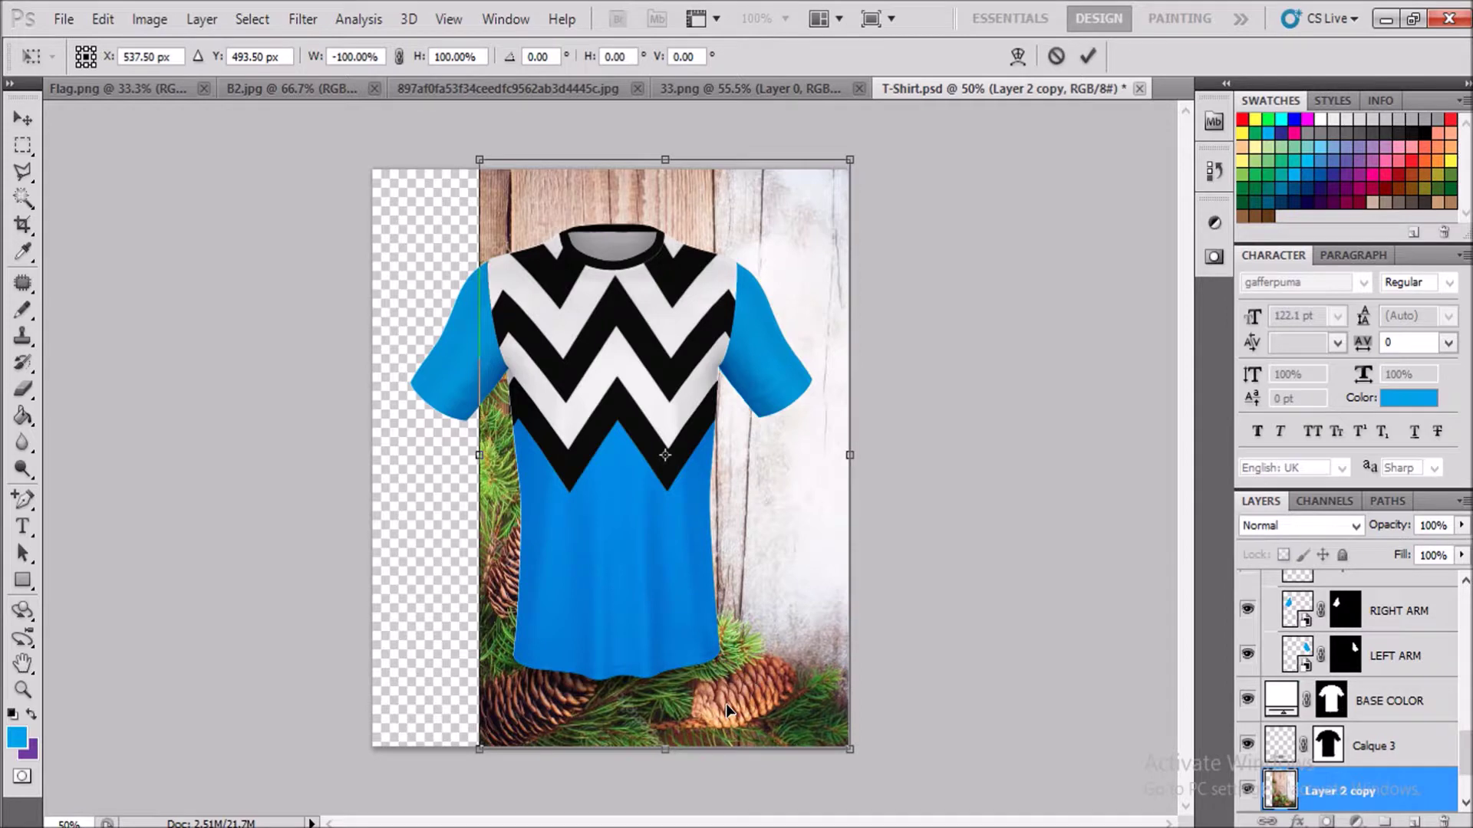
{"action": "left_click_drag", "start_coordinate": [770, 716], "coordinate": [391, 703]}
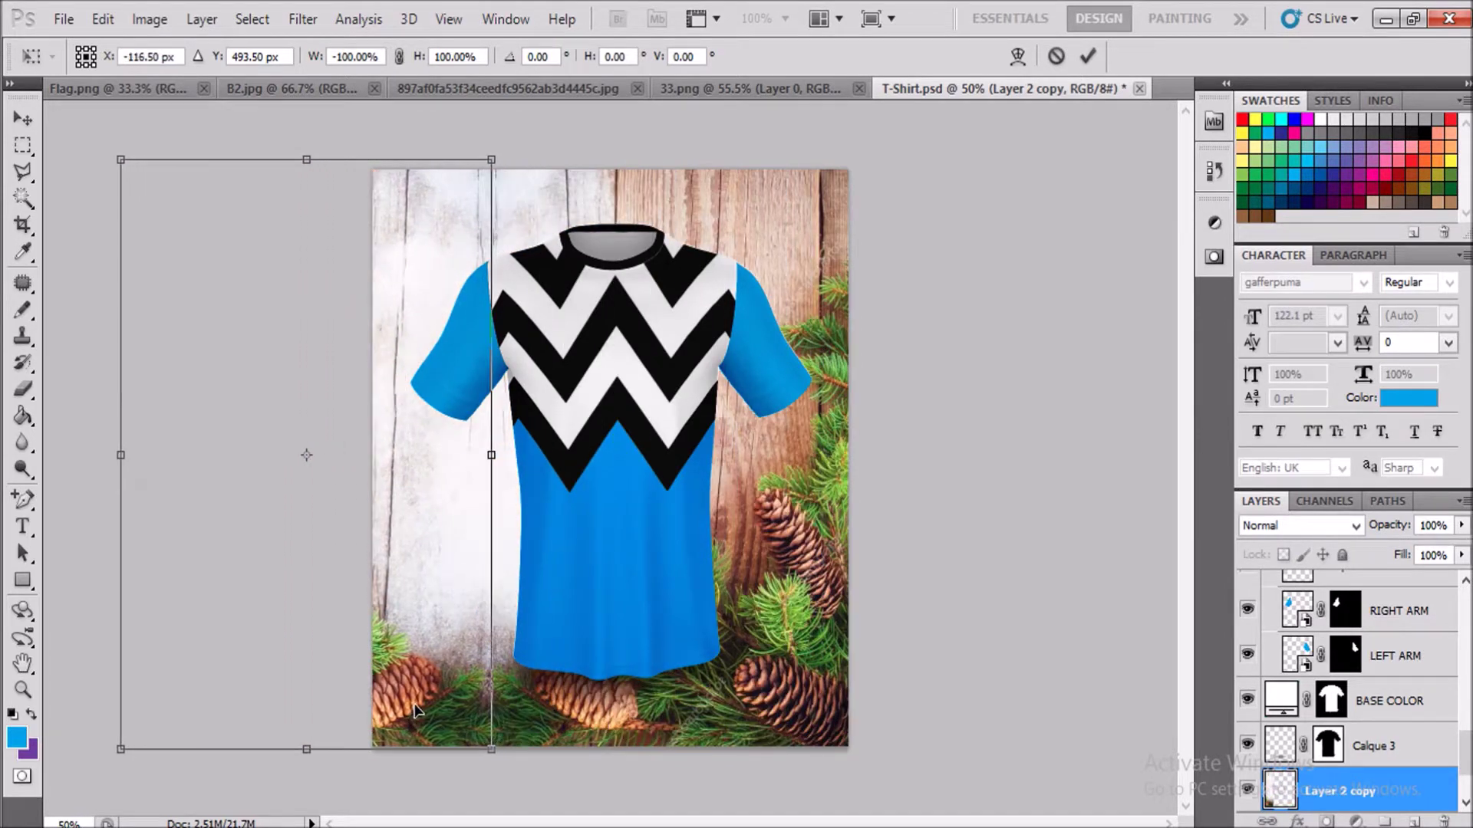
{"action": "left_click_drag", "start_coordinate": [391, 704], "coordinate": [409, 704]}
{"action": "key", "text": "Return"}
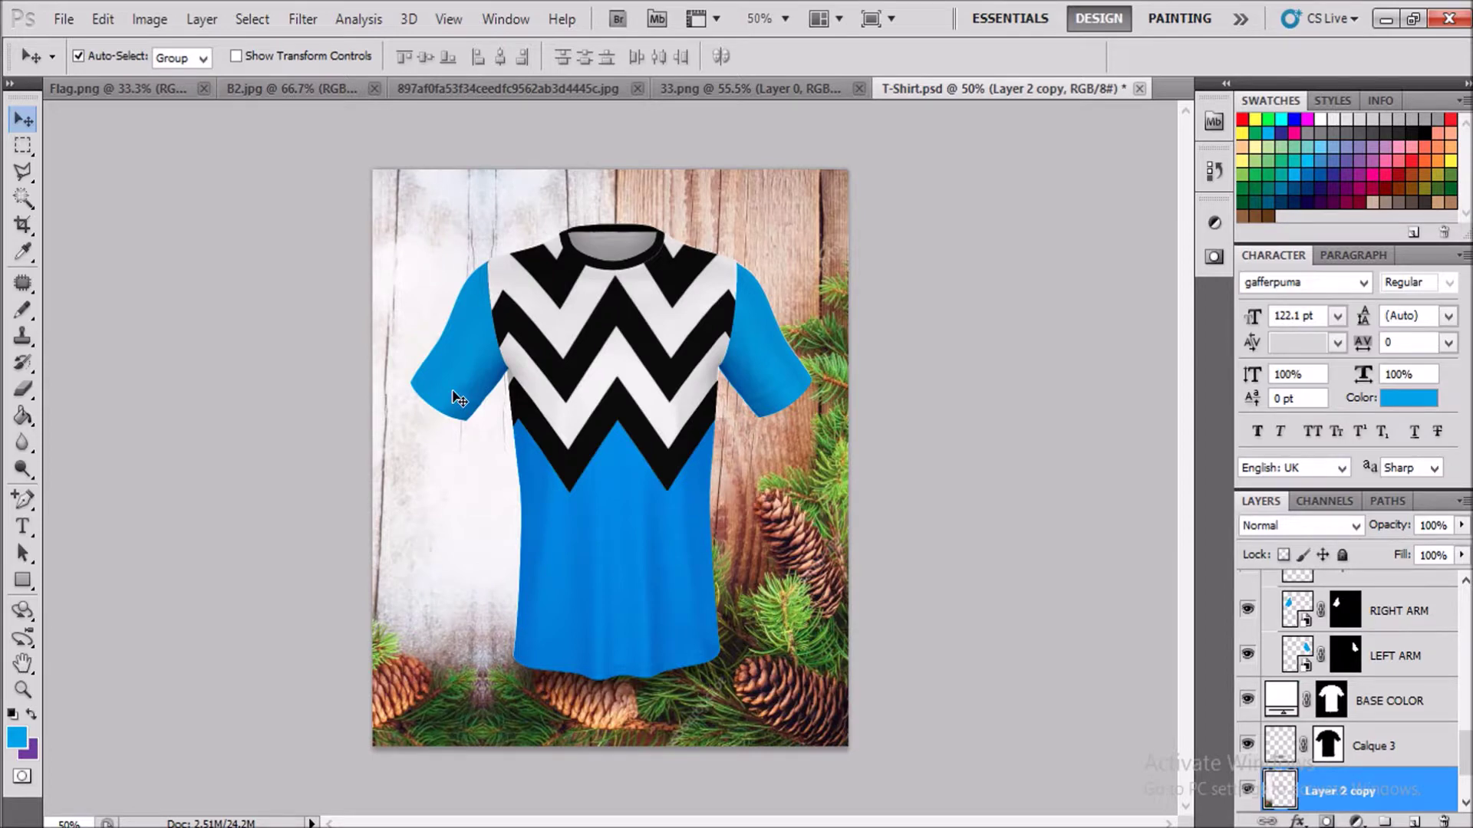
{"action": "left_click", "coordinate": [66, 15]}
{"action": "left_click", "coordinate": [102, 372]}
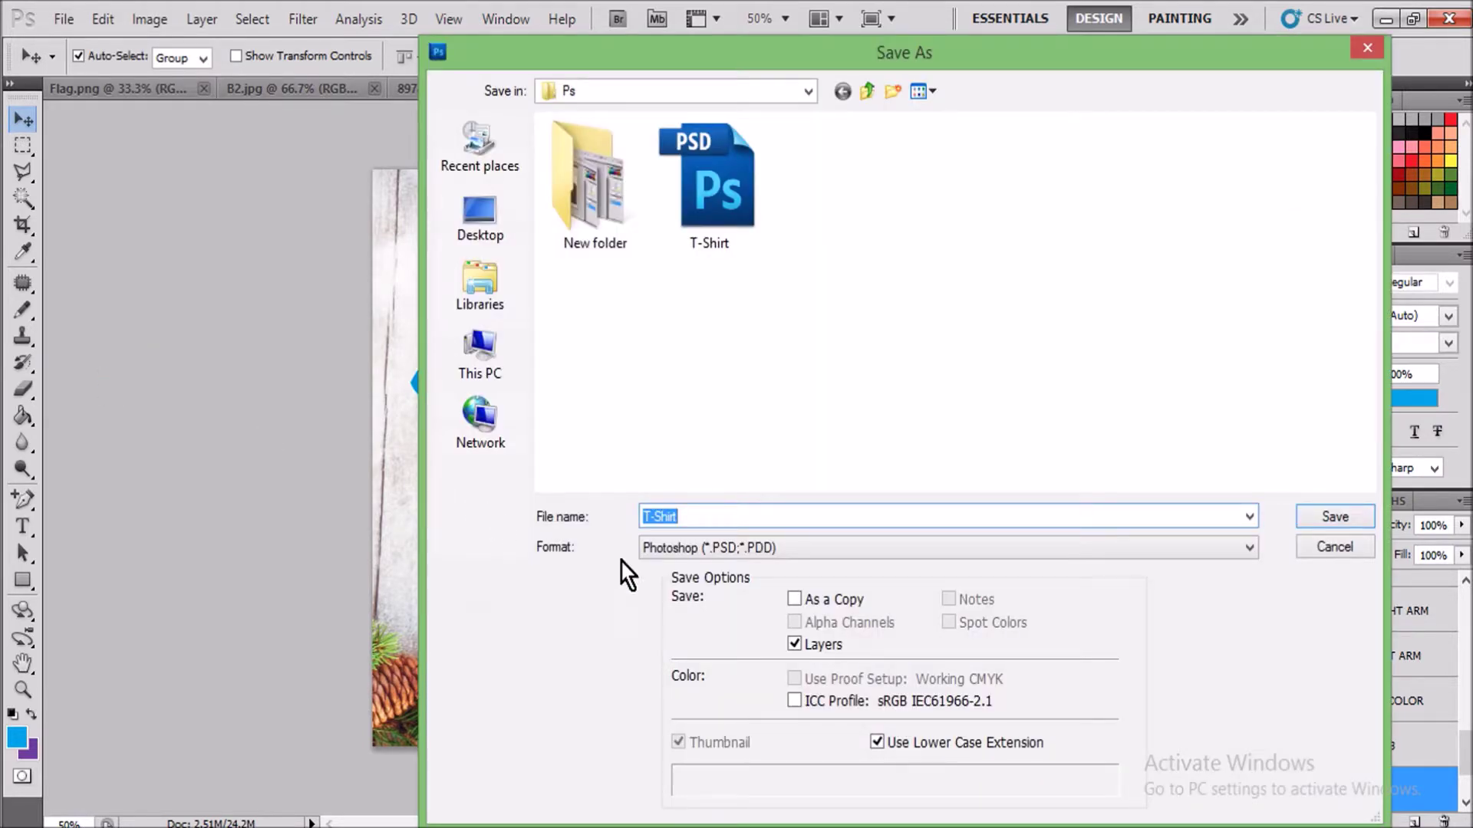
Save a JPEG copy named T-Shirt-Sky.jpg, accepting the default JPEG quality options
{"action": "left_click", "coordinate": [686, 515]}
{"action": "type", "text": "श"}
{"action": "key", "text": "BackSpace"}
{"action": "type", "text": "-"}
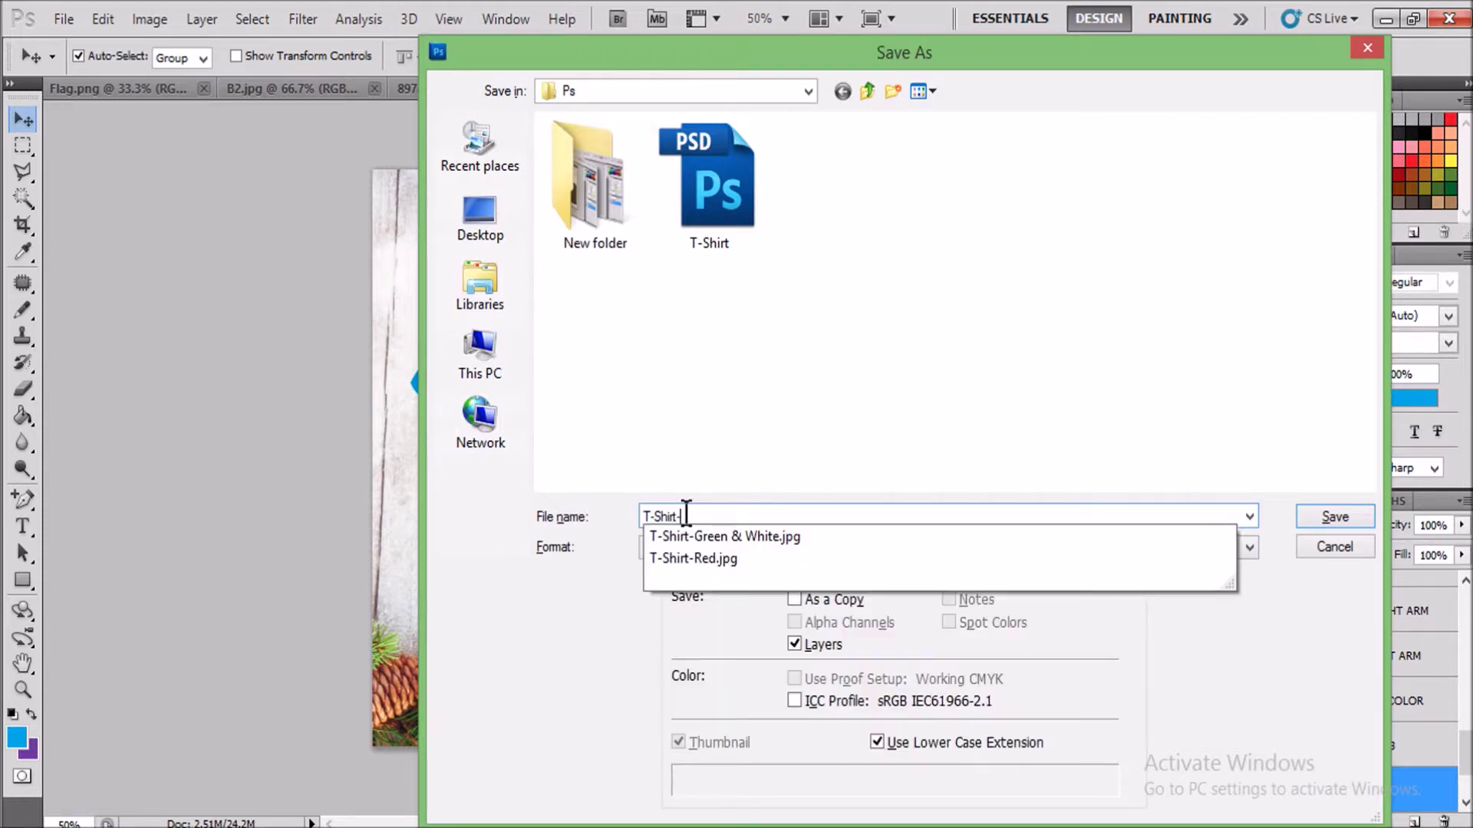
{"action": "type", "text": "5"}
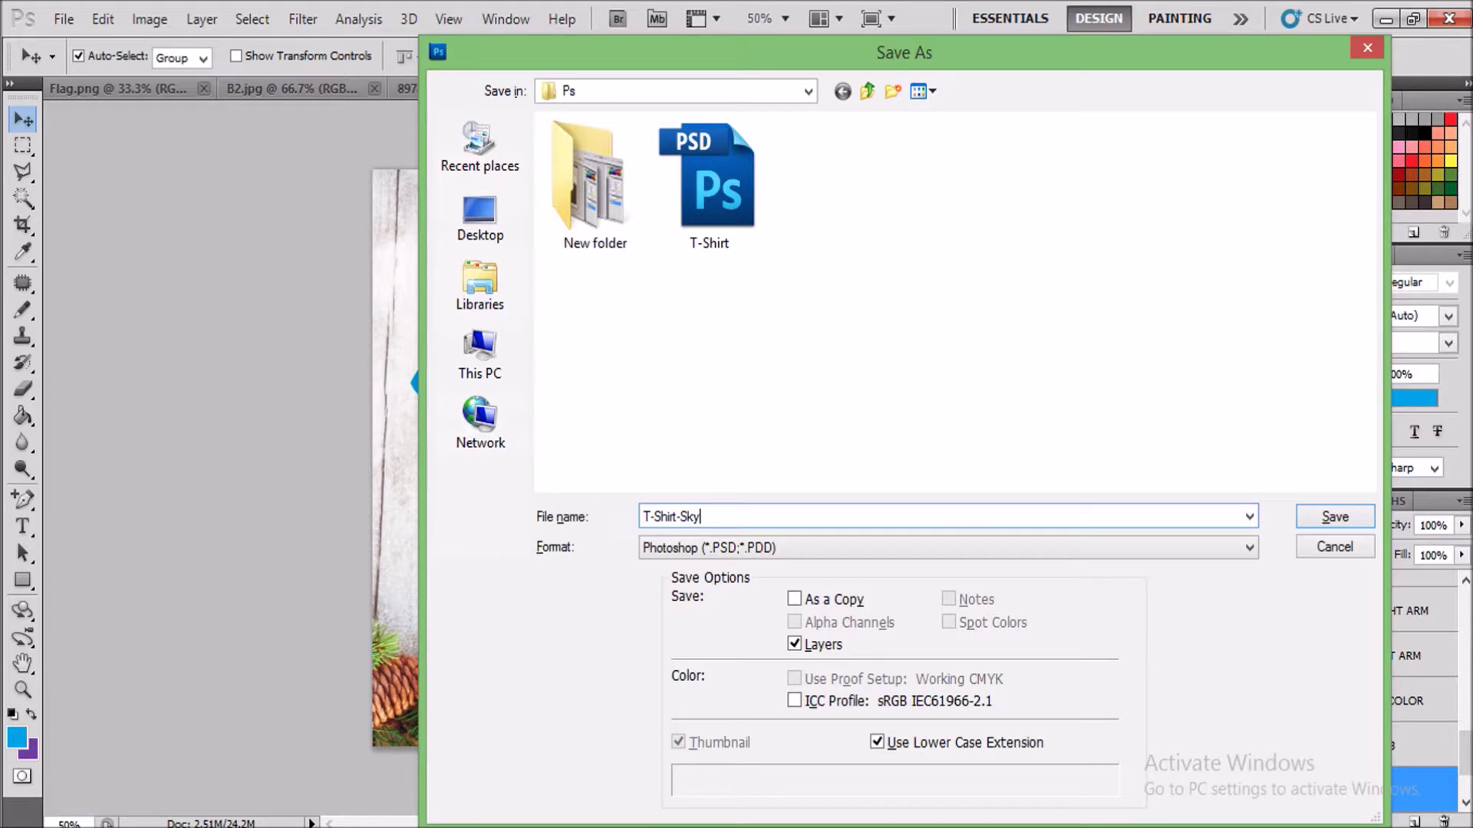
{"action": "left_click", "coordinate": [748, 548]}
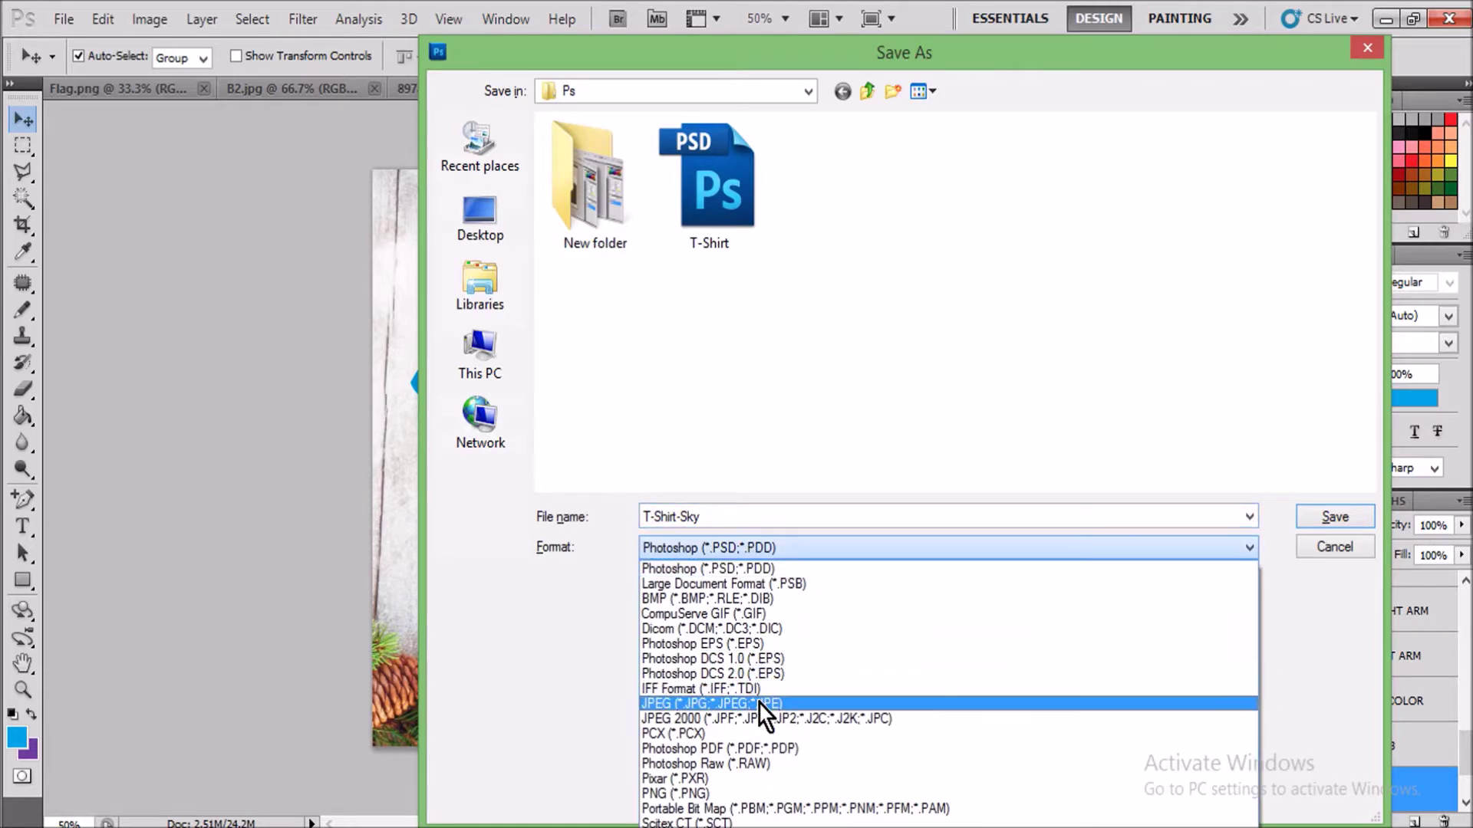
{"action": "left_click", "coordinate": [758, 703]}
{"action": "left_click", "coordinate": [1321, 515]}
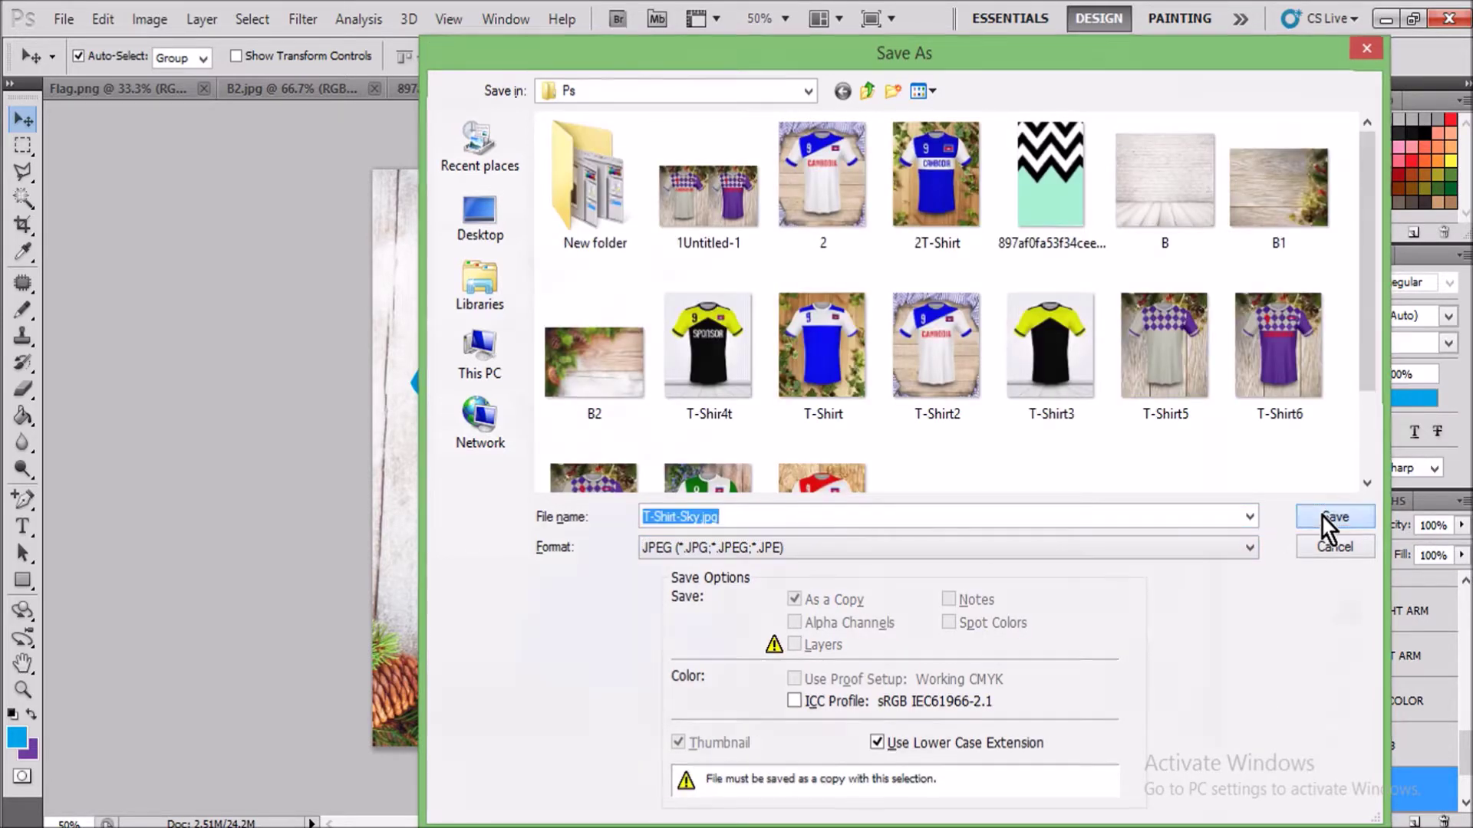
{"action": "left_click", "coordinate": [859, 218]}
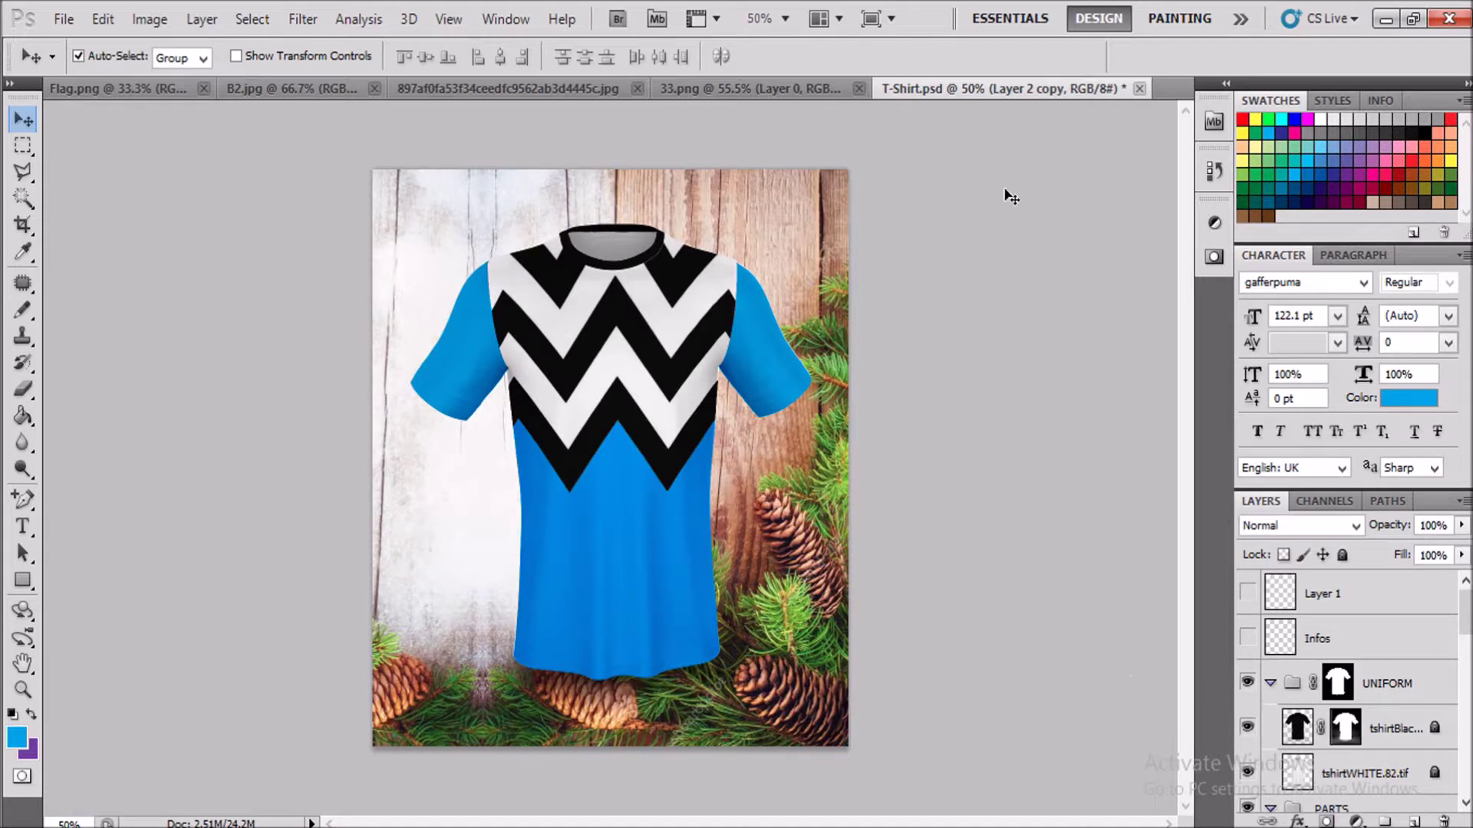
Open the BODY smart object and Magic Wand-select its blue lower area
{"action": "scroll", "coordinate": [1338, 694], "scroll_direction": "down", "scroll_amount": 3}
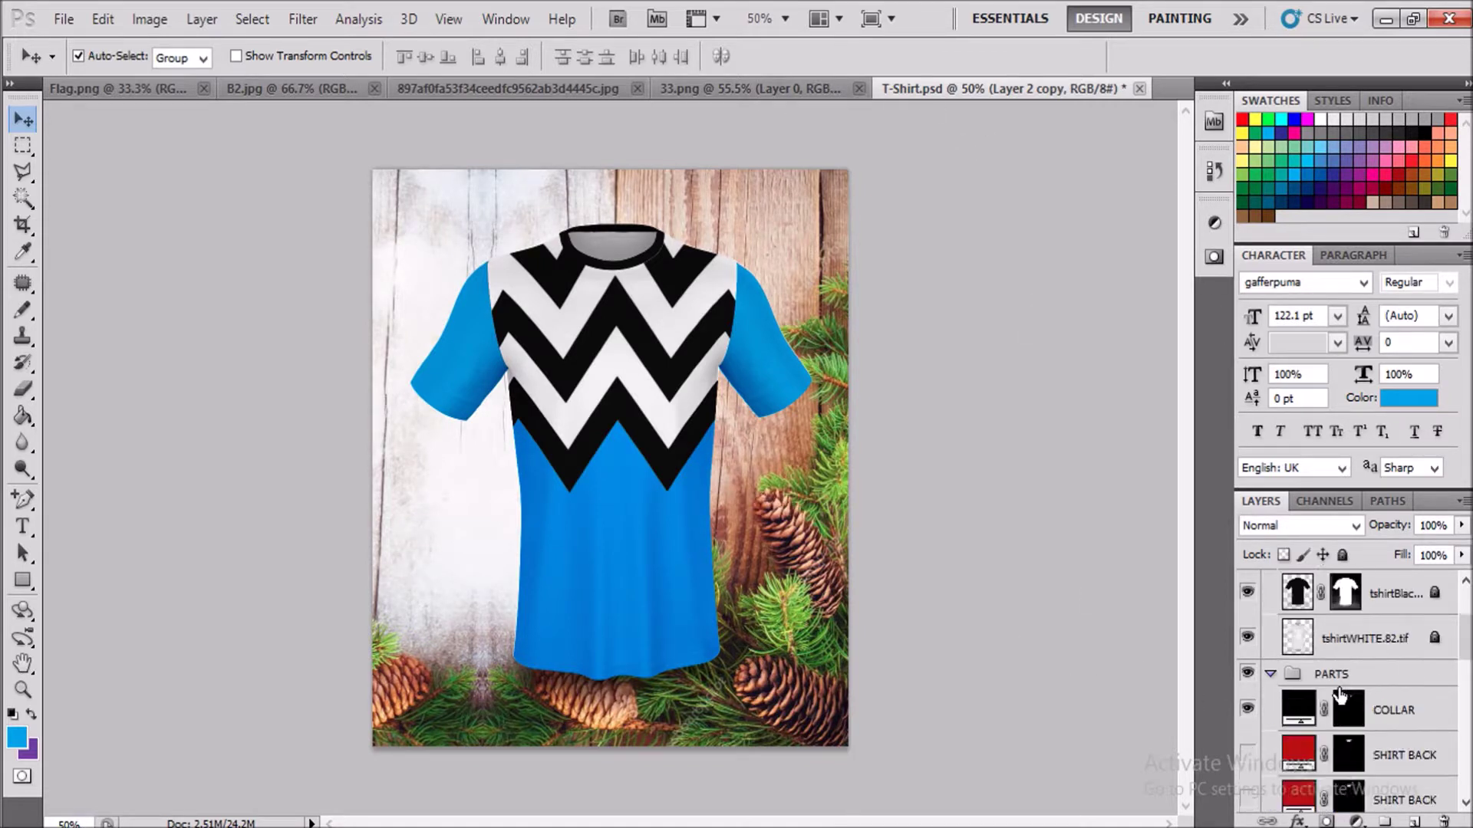
{"action": "scroll", "coordinate": [1339, 694], "scroll_direction": "down", "scroll_amount": 3}
{"action": "scroll", "coordinate": [1338, 694], "scroll_direction": "down", "scroll_amount": 3}
{"action": "scroll", "coordinate": [1338, 690], "scroll_direction": "down", "scroll_amount": 2}
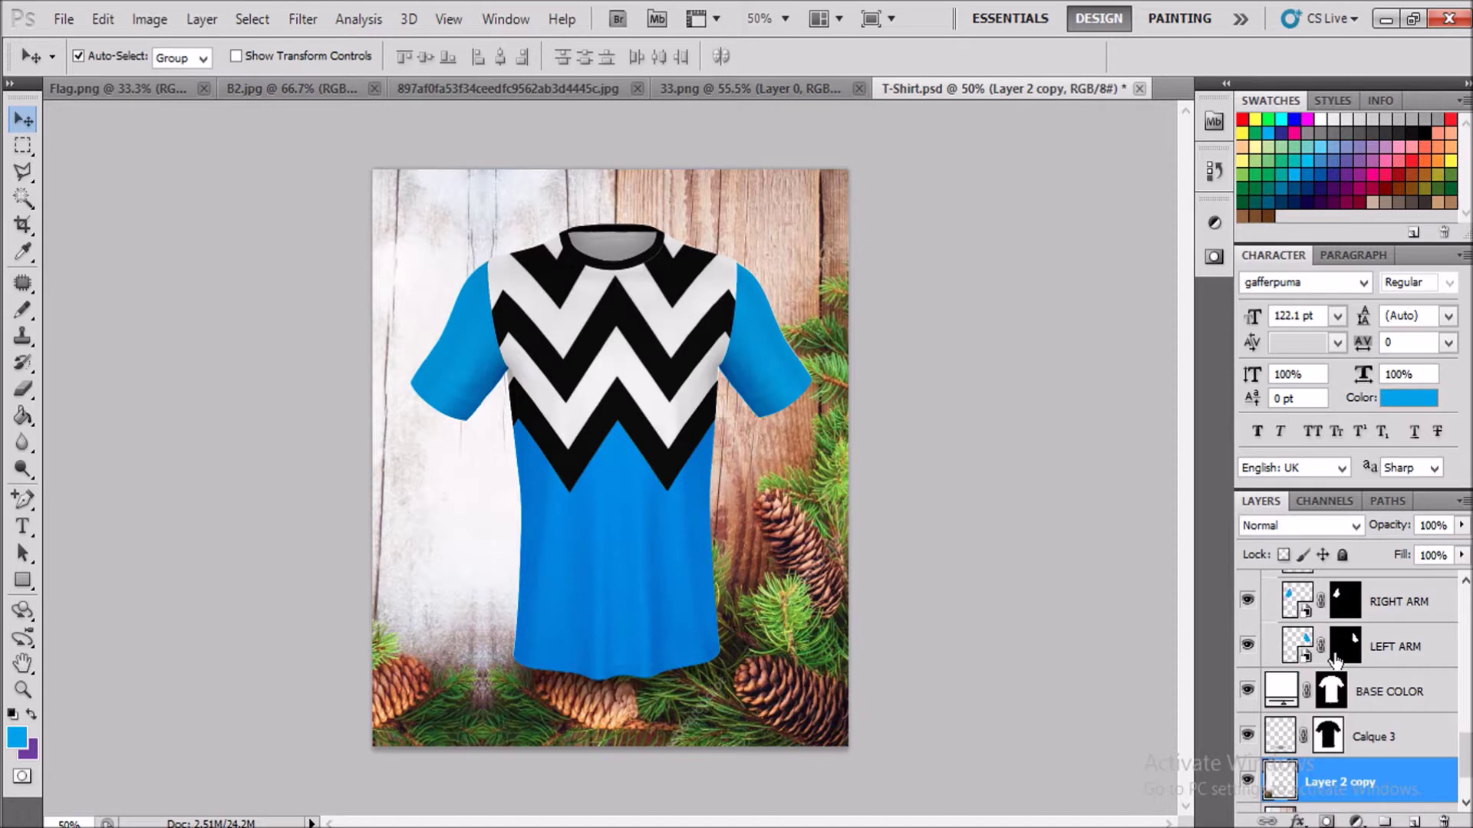
{"action": "scroll", "coordinate": [1337, 664], "scroll_direction": "up", "scroll_amount": 1}
{"action": "scroll", "coordinate": [1336, 661], "scroll_direction": "up", "scroll_amount": 4}
{"action": "left_click", "coordinate": [1296, 644]}
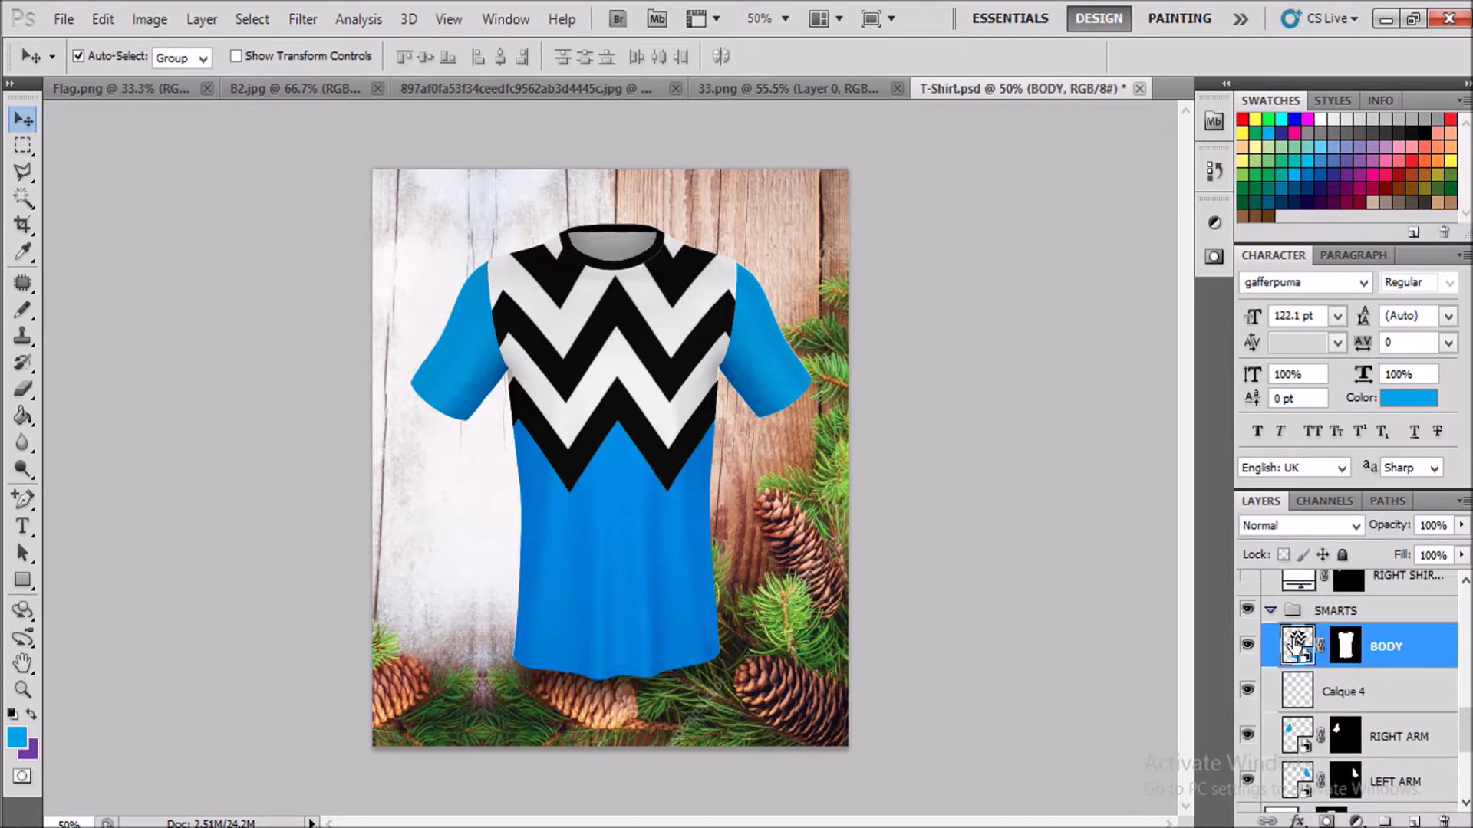
{"action": "double_click", "coordinate": [1296, 644]}
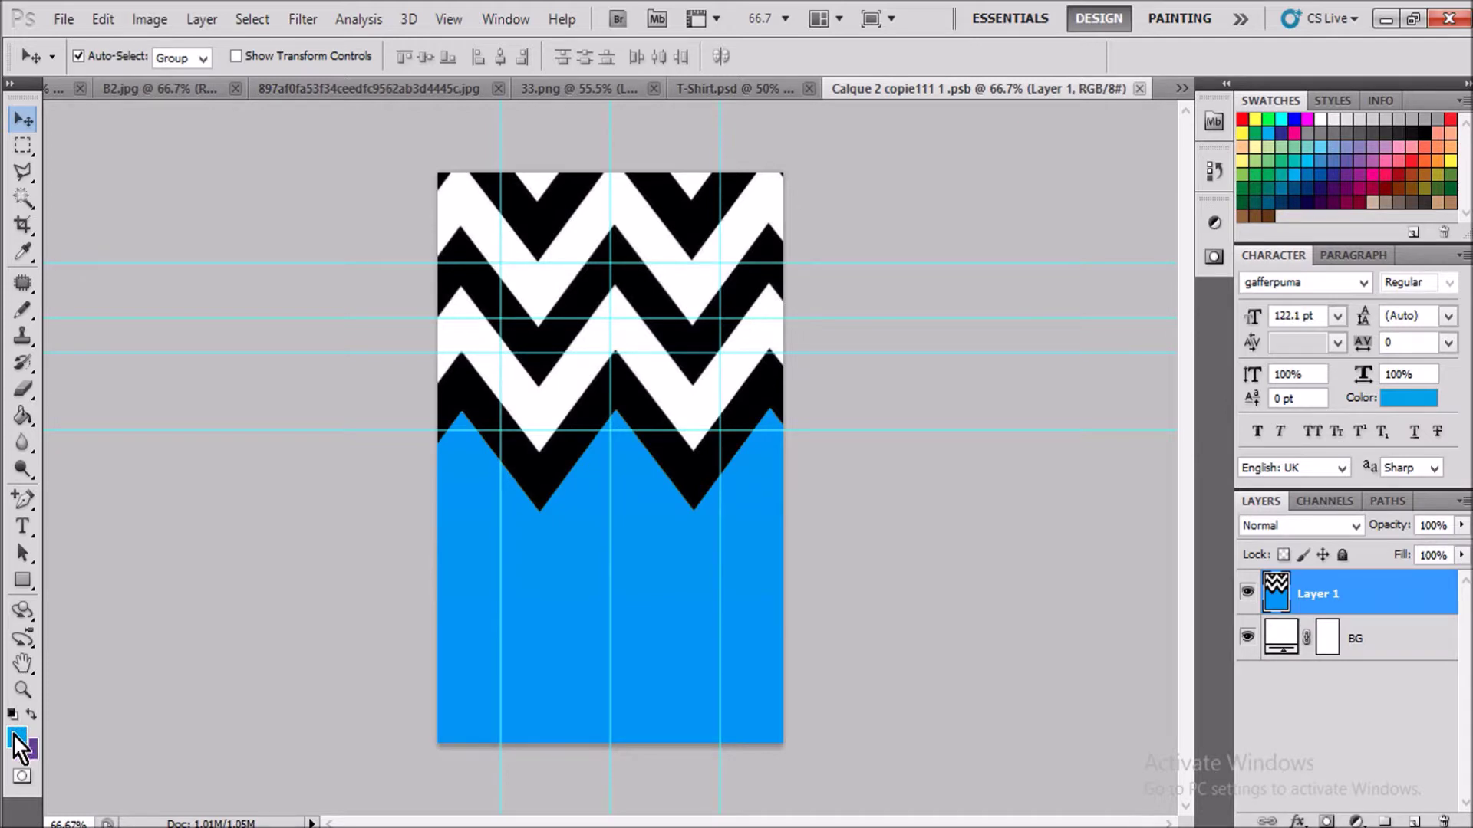
{"action": "right_click", "coordinate": [29, 200]}
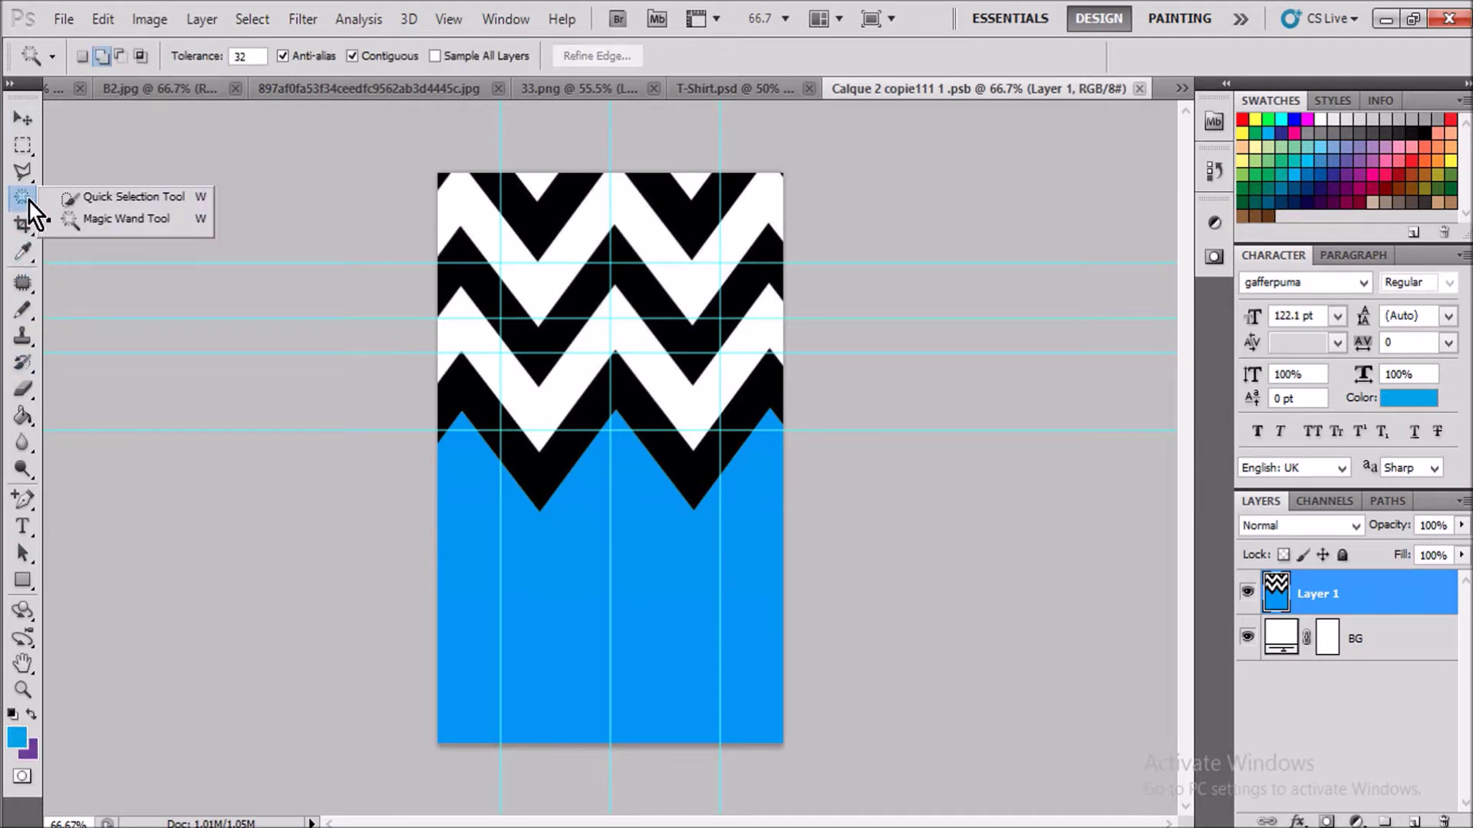
{"action": "left_click", "coordinate": [86, 216]}
{"action": "left_click", "coordinate": [590, 604]}
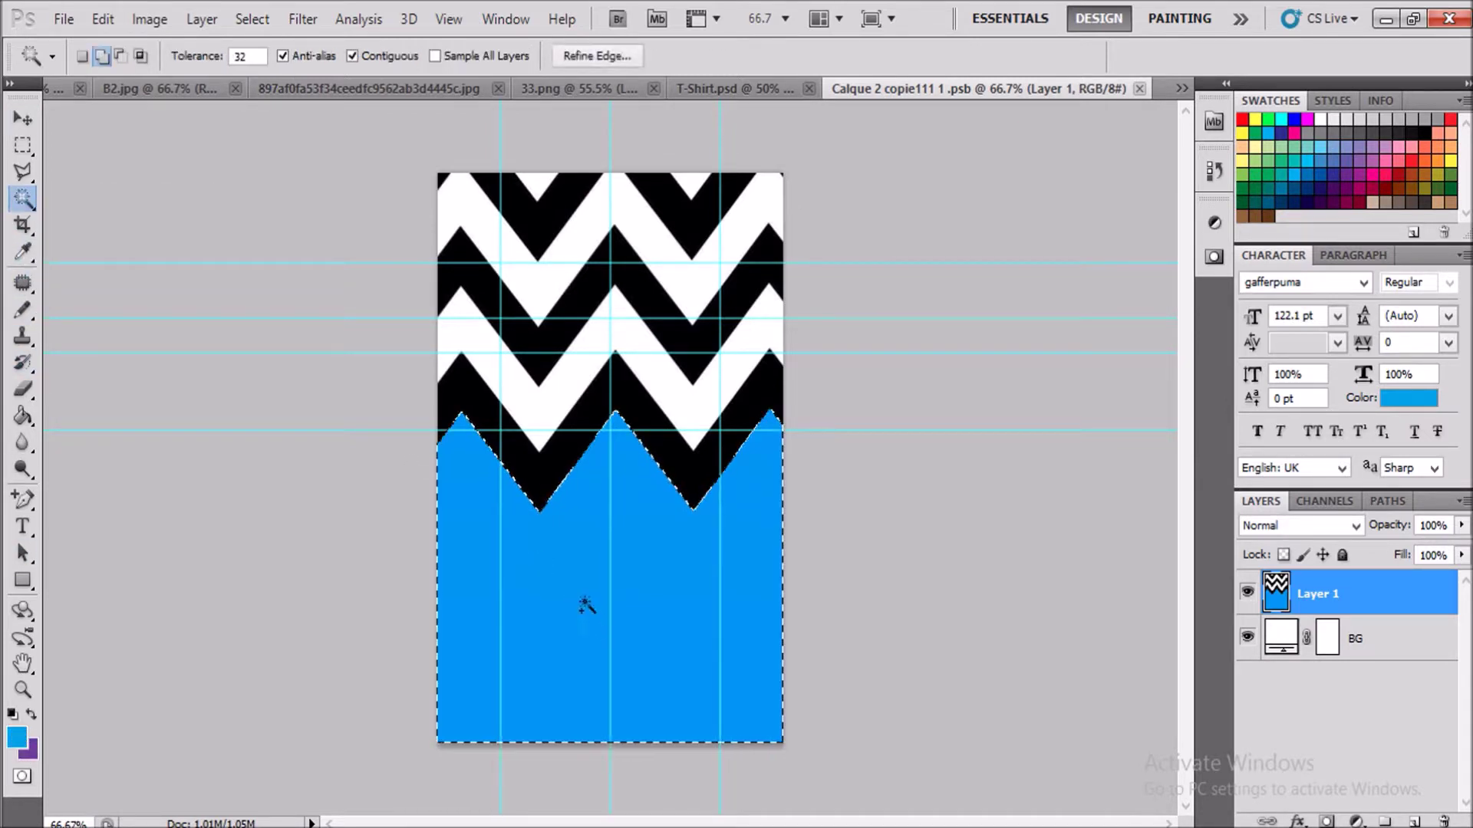
Set the foreground colour to a bright saturated orange
{"action": "key", "text": "i"}
{"action": "left_click", "coordinate": [17, 738]}
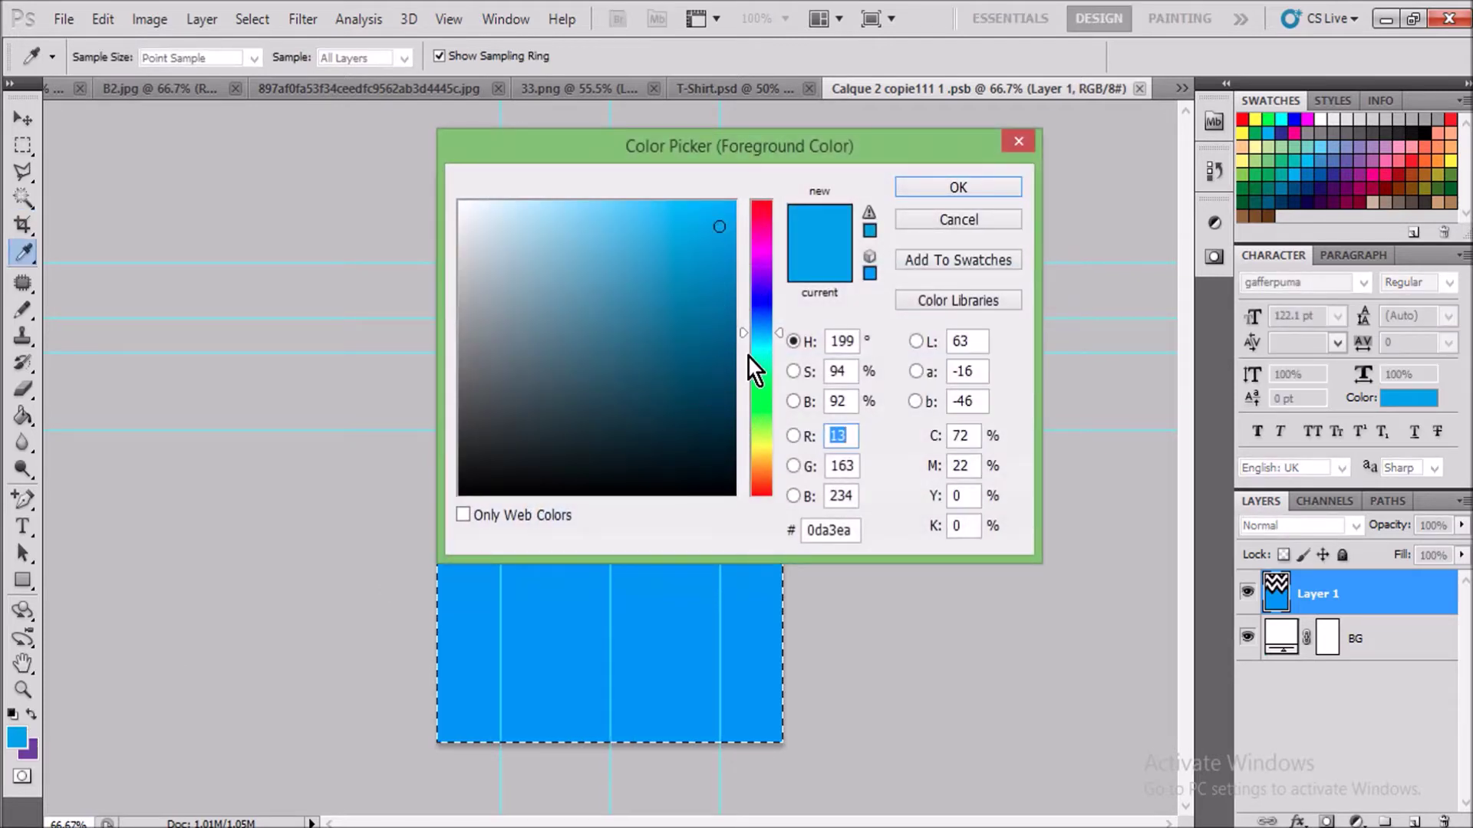
{"action": "left_click", "coordinate": [762, 481]}
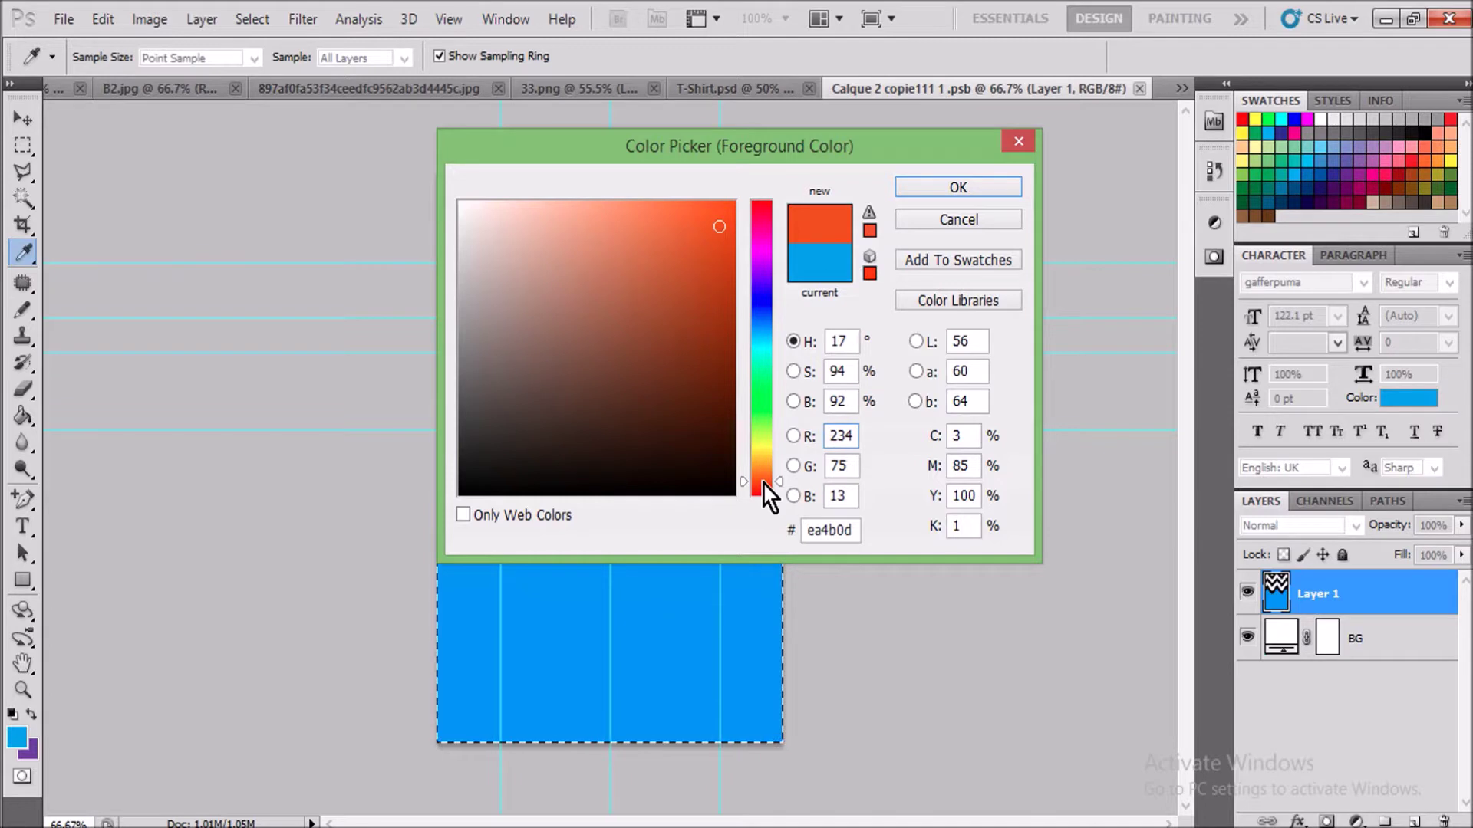
{"action": "mouse_move", "coordinate": [735, 226]}
{"action": "left_mouse_down"}
{"action": "mouse_move", "coordinate": [738, 197]}
{"action": "mouse_move", "coordinate": [718, 205]}
{"action": "left_mouse_up"}
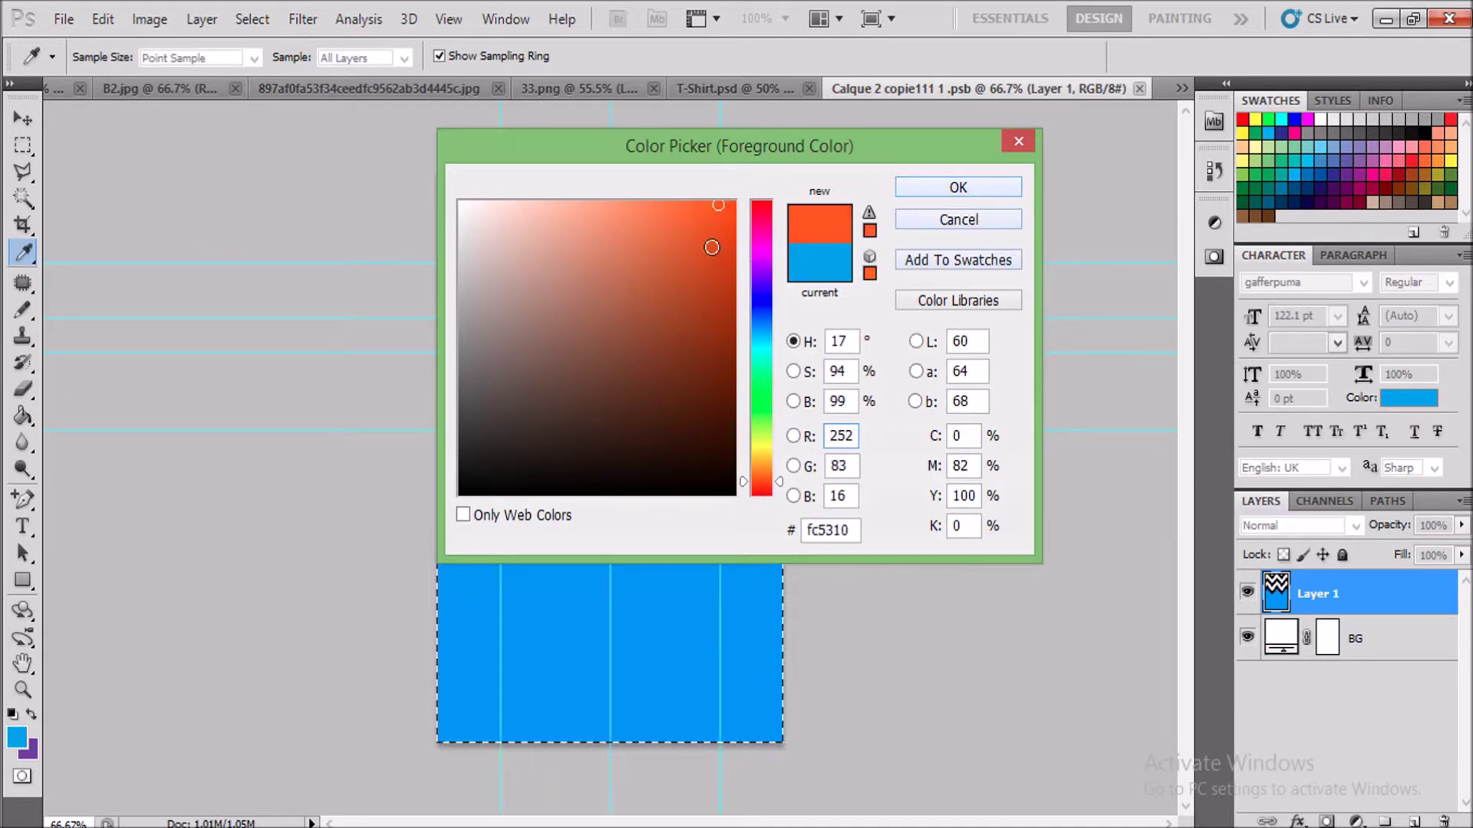
{"action": "left_click", "coordinate": [986, 194]}
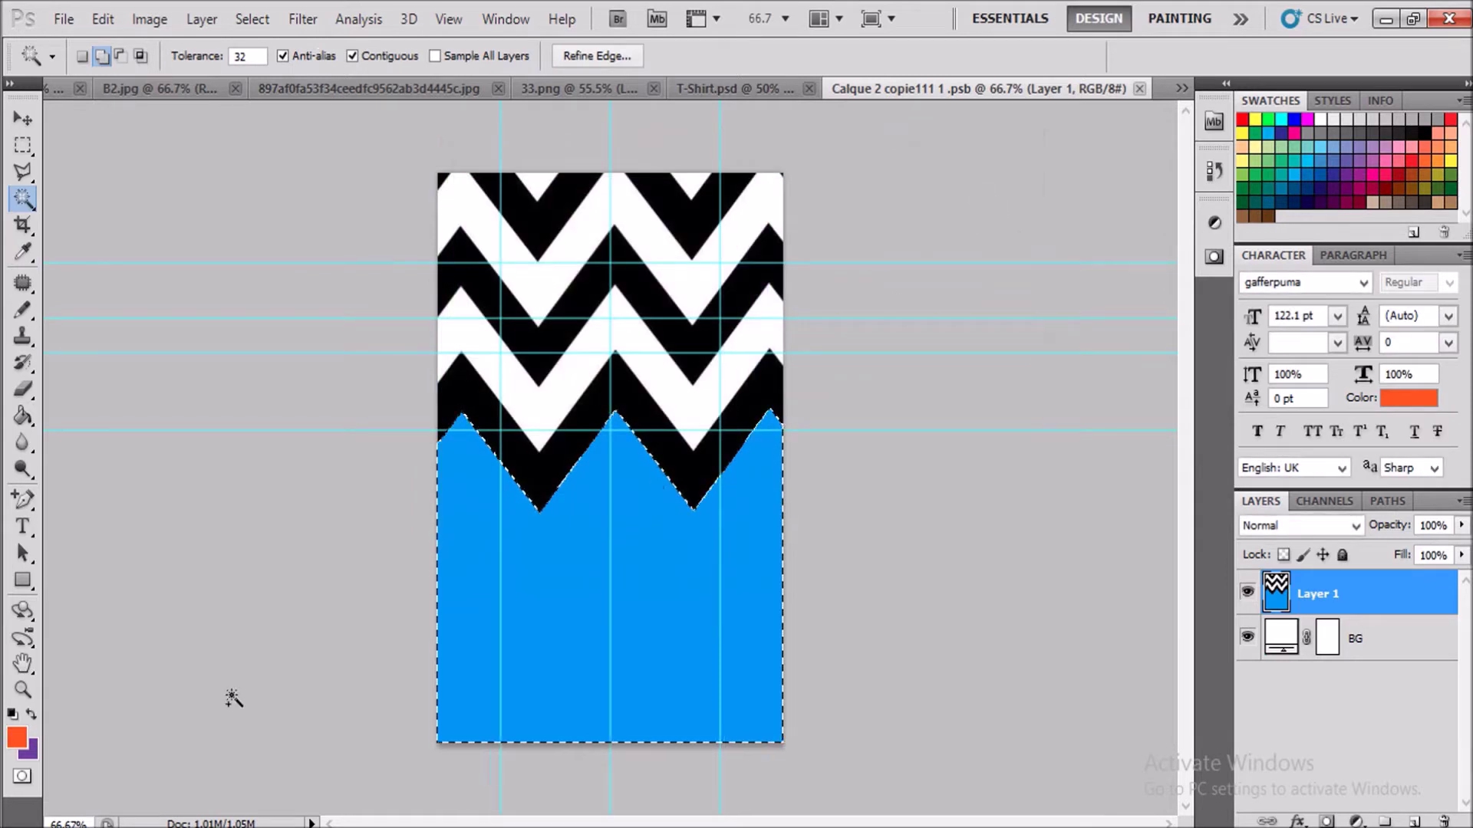
Paint Bucket the selection orange, deselect, save and close the BODY artwork
{"action": "left_click", "coordinate": [23, 417]}
{"action": "left_click", "coordinate": [529, 575]}
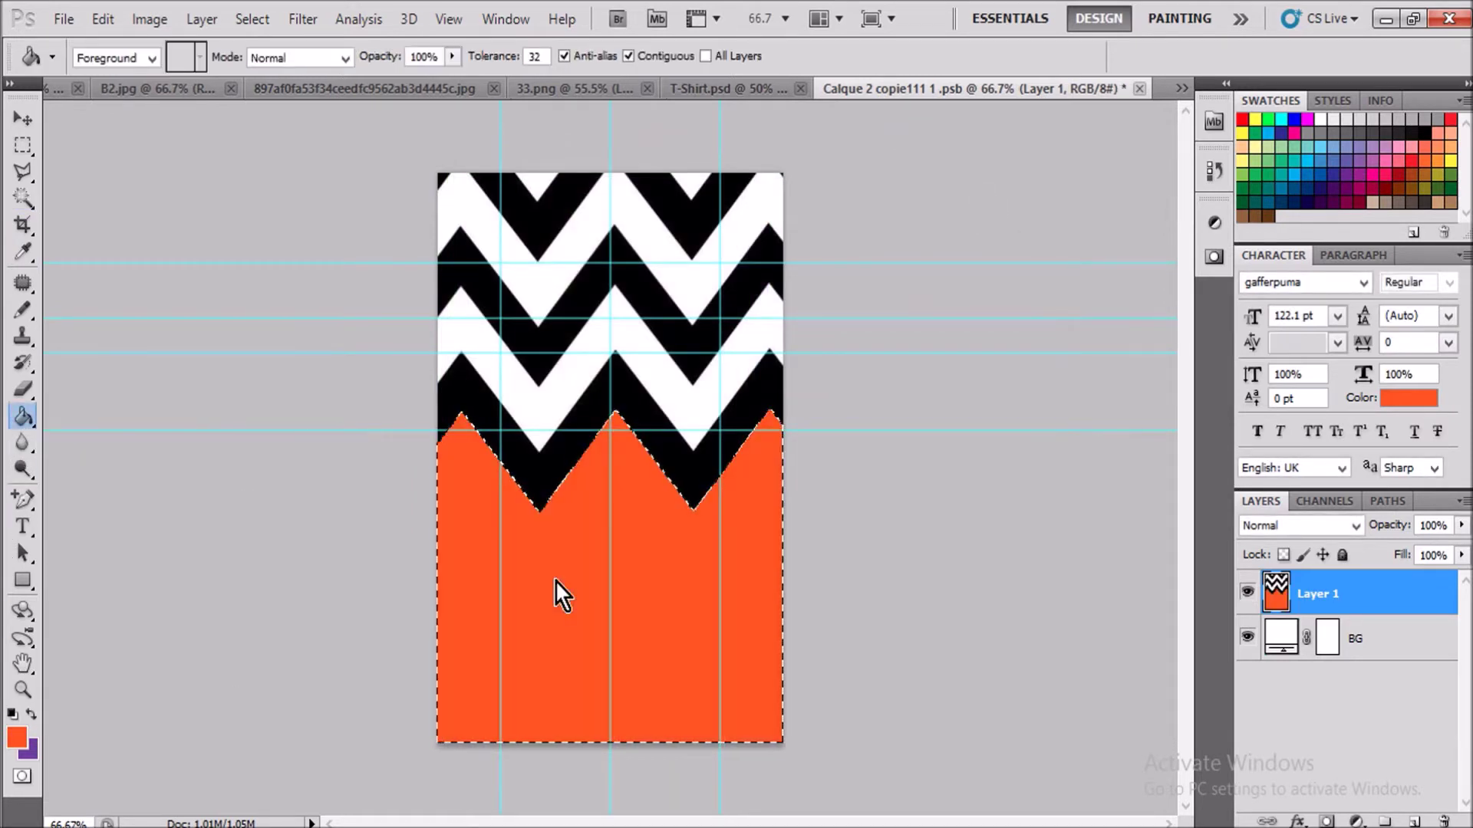
{"action": "key", "text": "ctrl+d"}
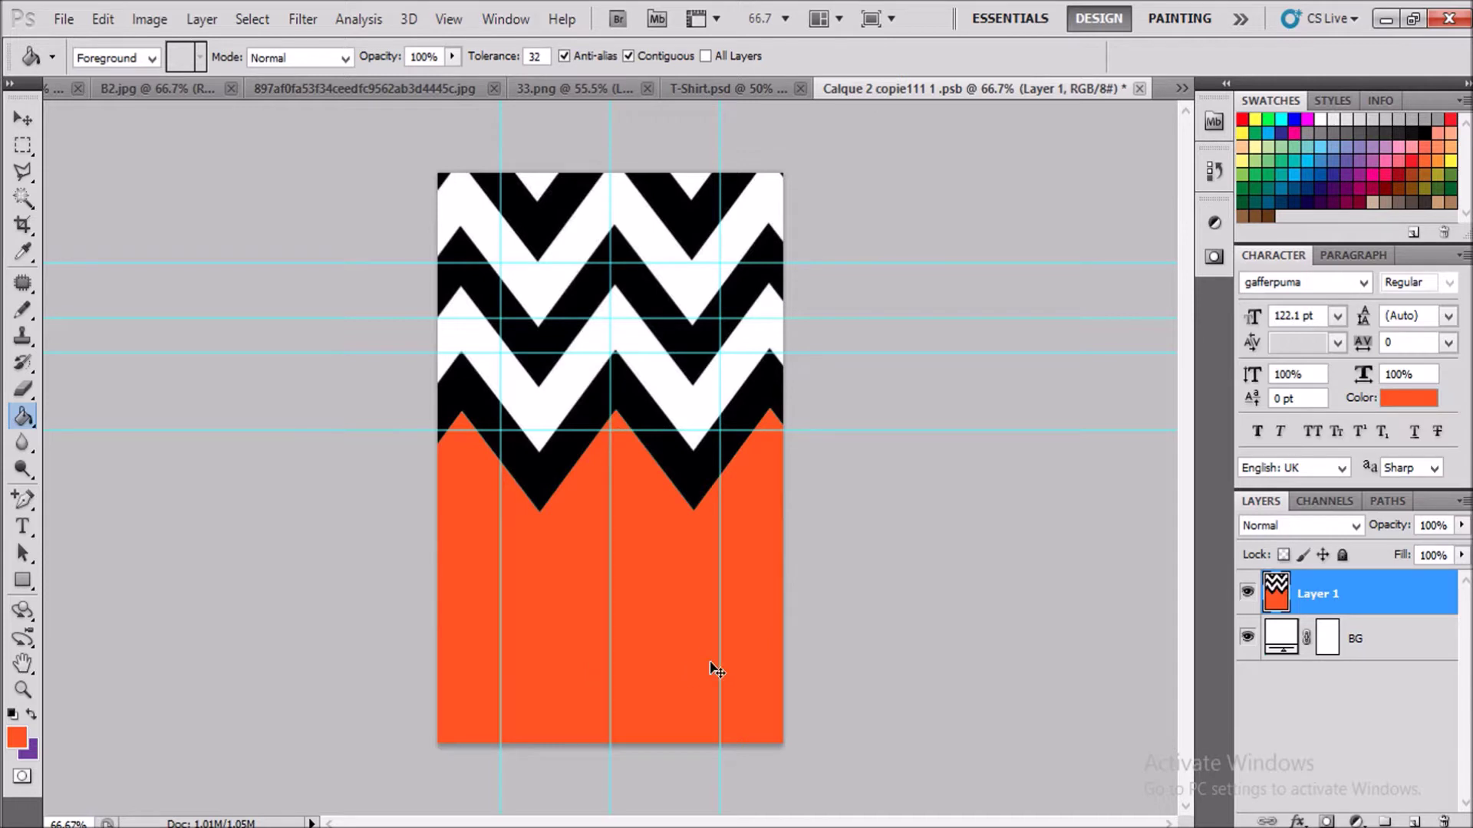
{"action": "key", "text": "ctrl+s"}
{"action": "left_click", "coordinate": [1140, 89]}
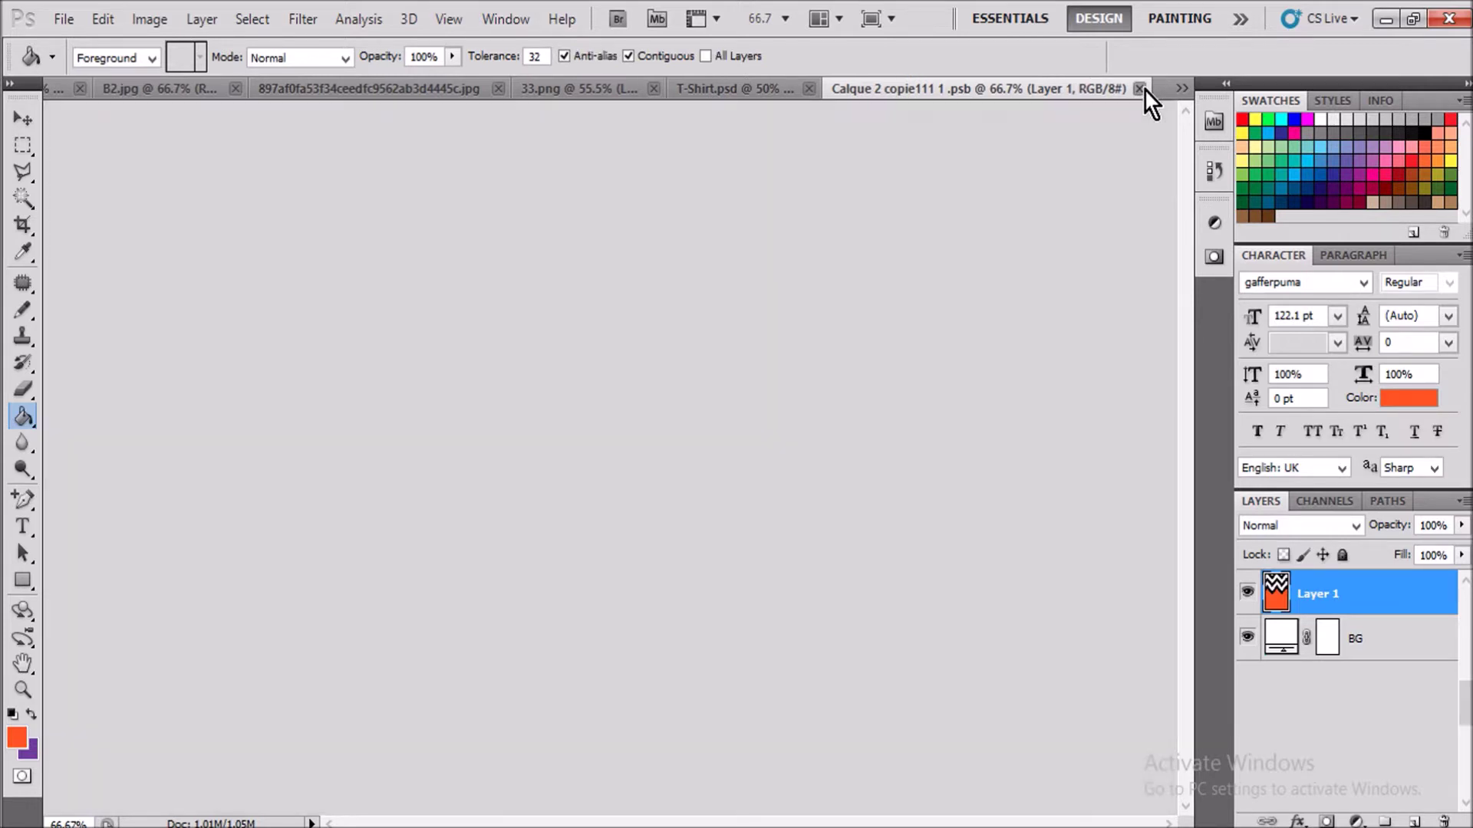
{"action": "left_click", "coordinate": [15, 116]}
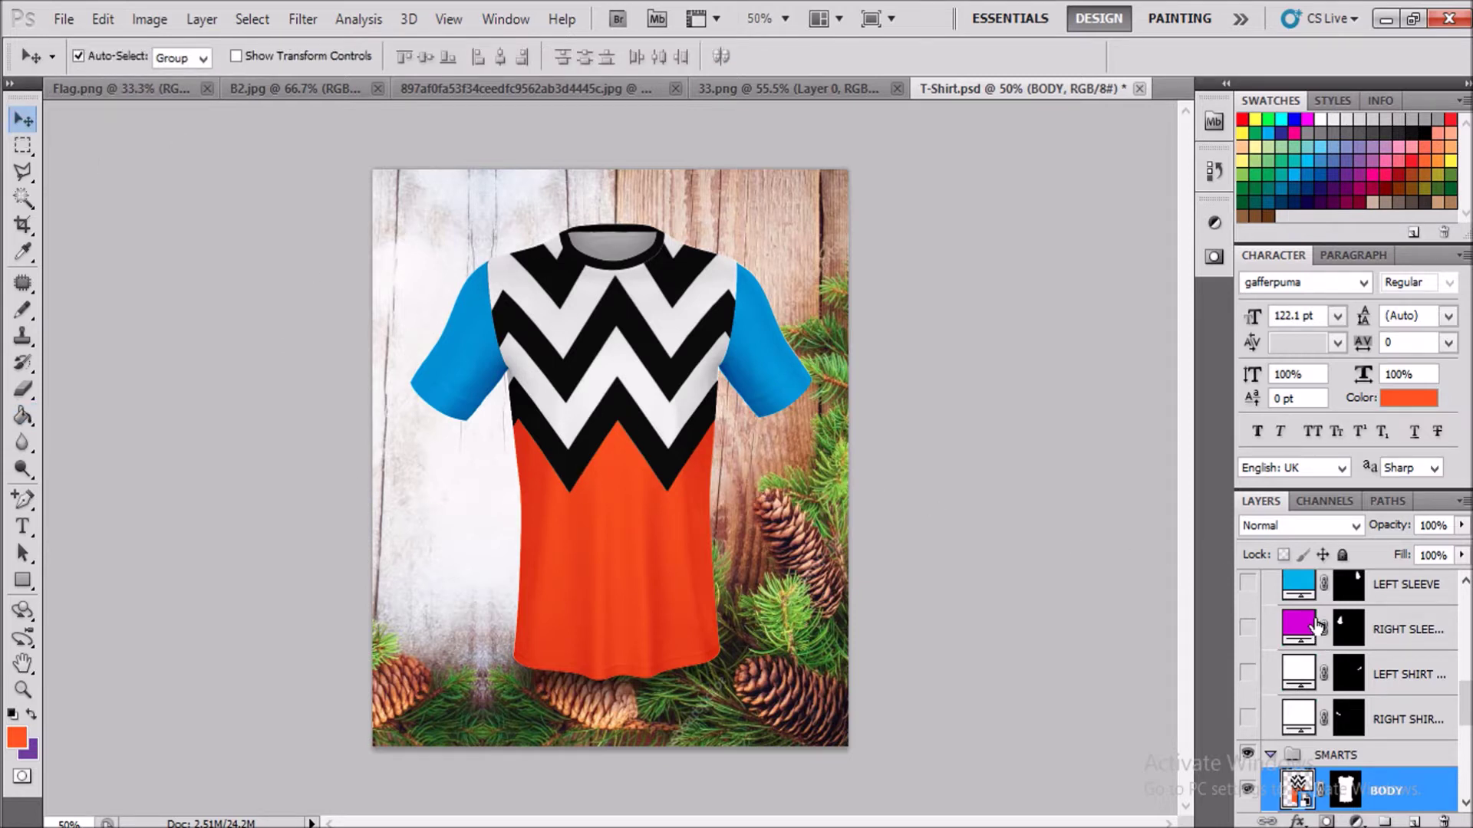
Open the RIGHT ARM smart object for editing
{"action": "scroll", "coordinate": [1302, 664], "scroll_direction": "down", "scroll_amount": 3}
{"action": "scroll", "coordinate": [1302, 663], "scroll_direction": "down", "scroll_amount": 1}
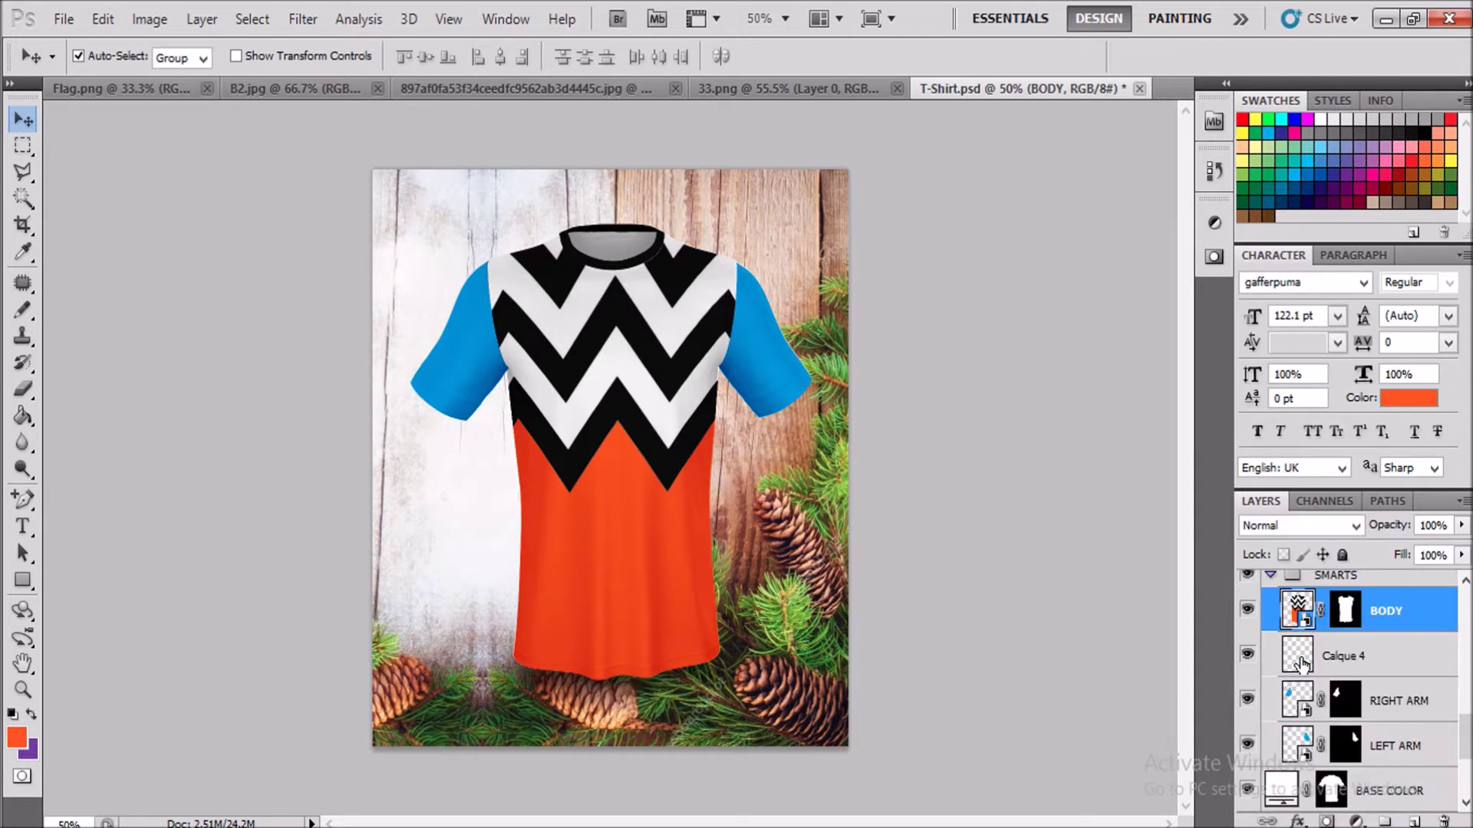
{"action": "scroll", "coordinate": [1301, 664], "scroll_direction": "down", "scroll_amount": 2}
{"action": "scroll", "coordinate": [1302, 663], "scroll_direction": "up", "scroll_amount": 1}
{"action": "left_click", "coordinate": [1296, 656]}
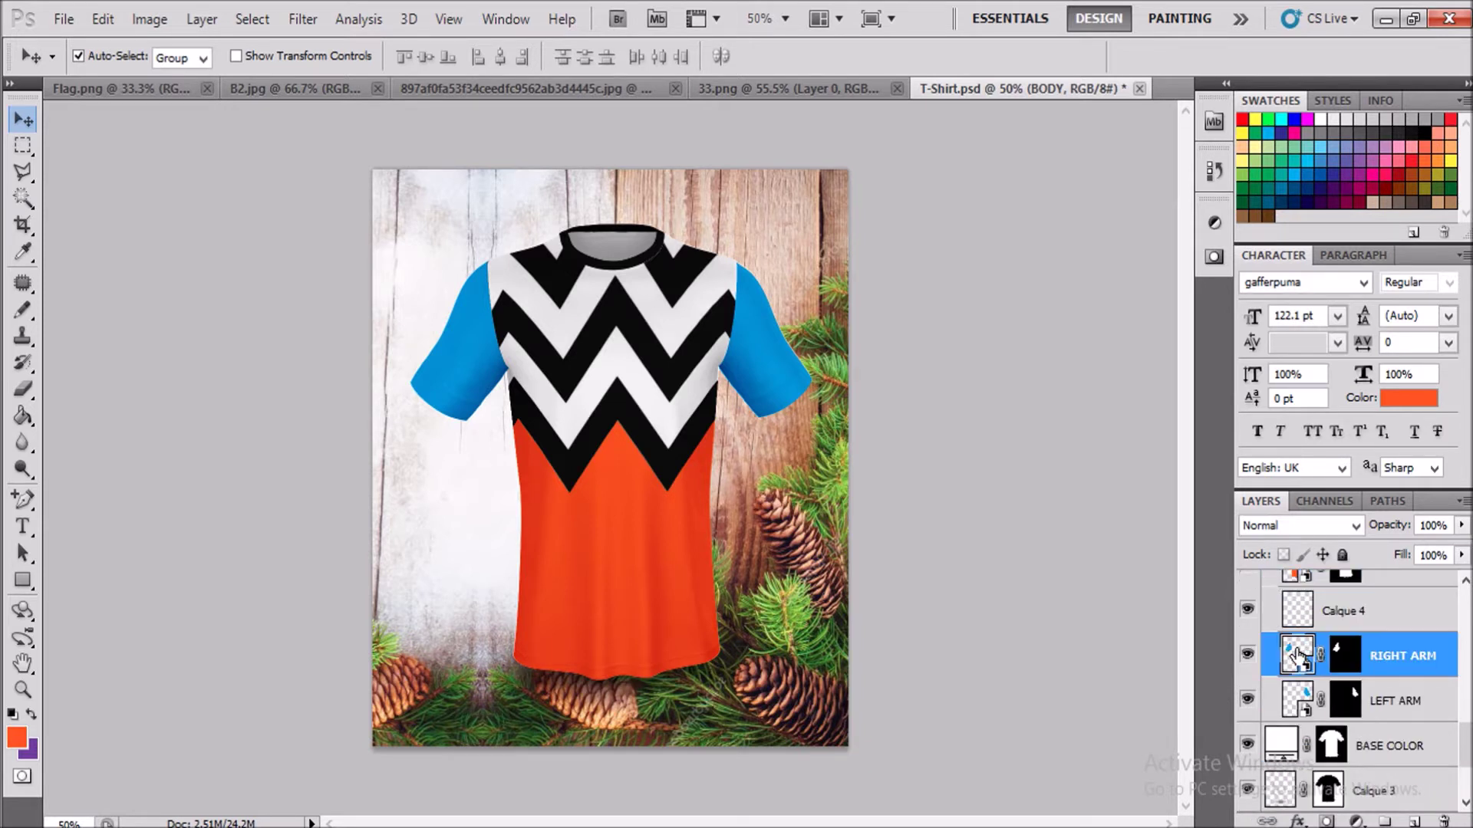
{"action": "double_click", "coordinate": [1296, 656]}
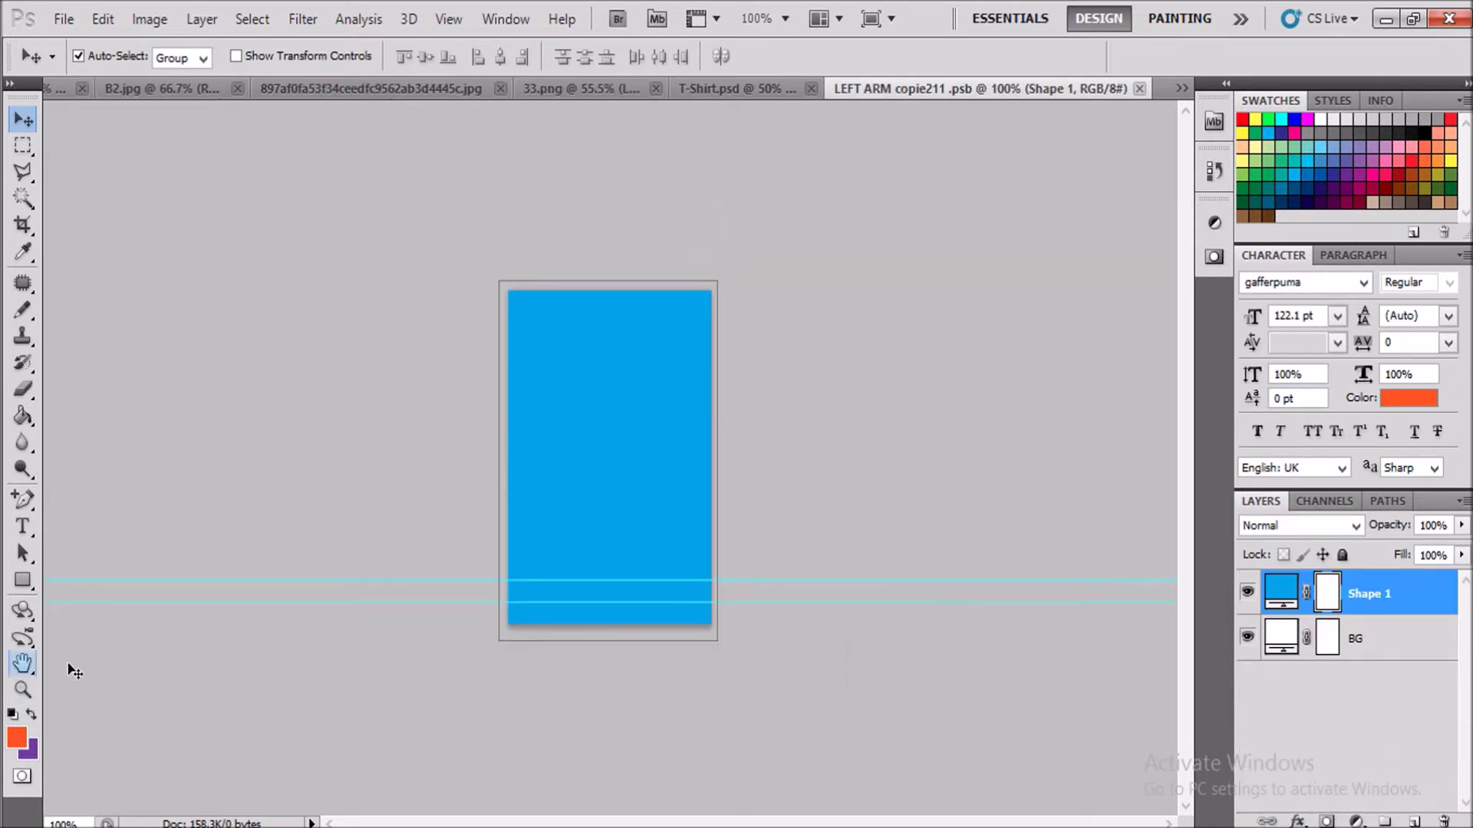
Change Shape 1's fill to the orange foreground, save and close the sleeve artwork
{"action": "double_click", "coordinate": [1284, 597]}
{"action": "left_click", "coordinate": [17, 734]}
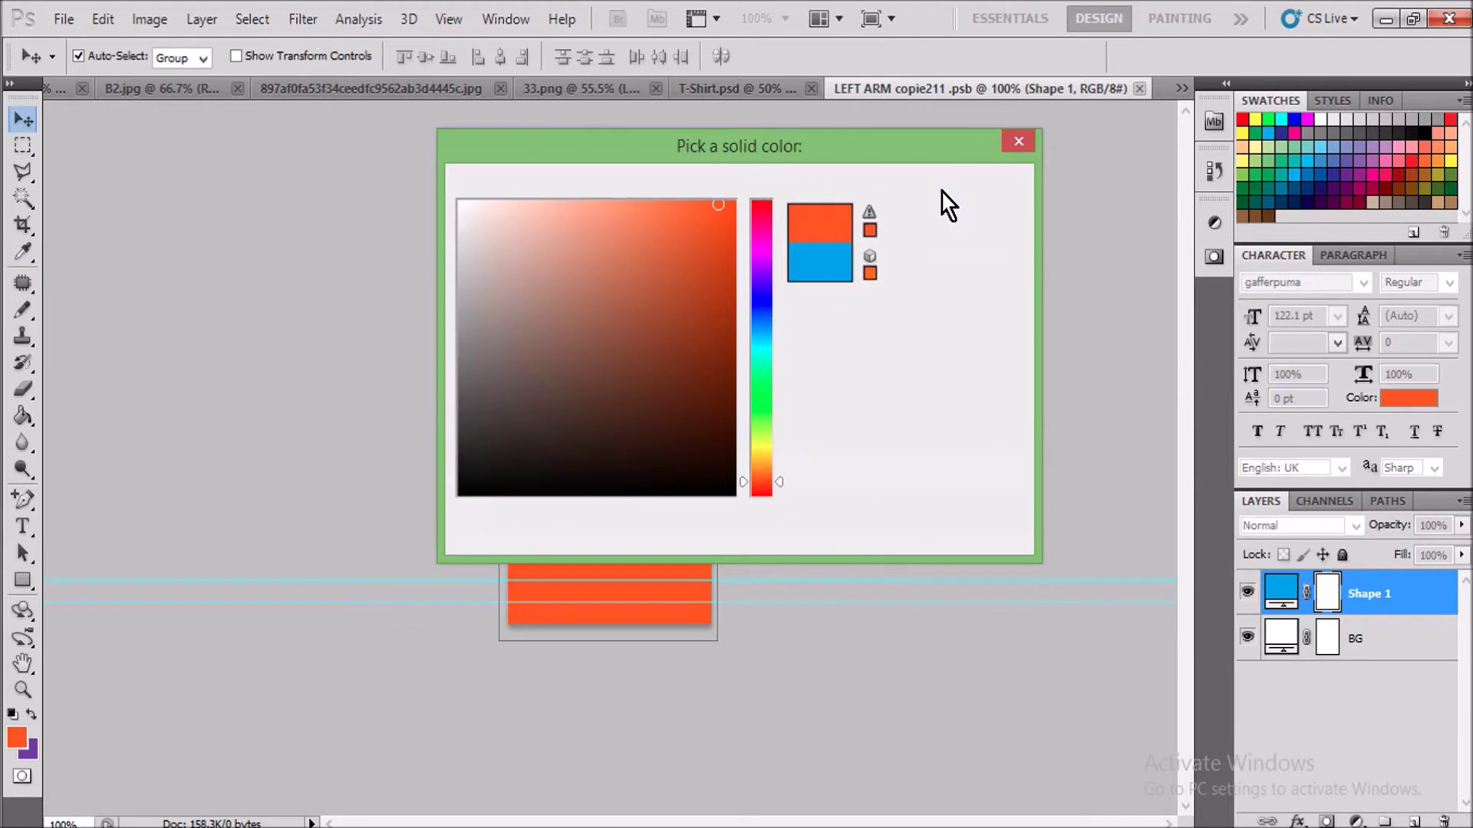
{"action": "left_click", "coordinate": [941, 191]}
{"action": "key", "text": "ctrl+s"}
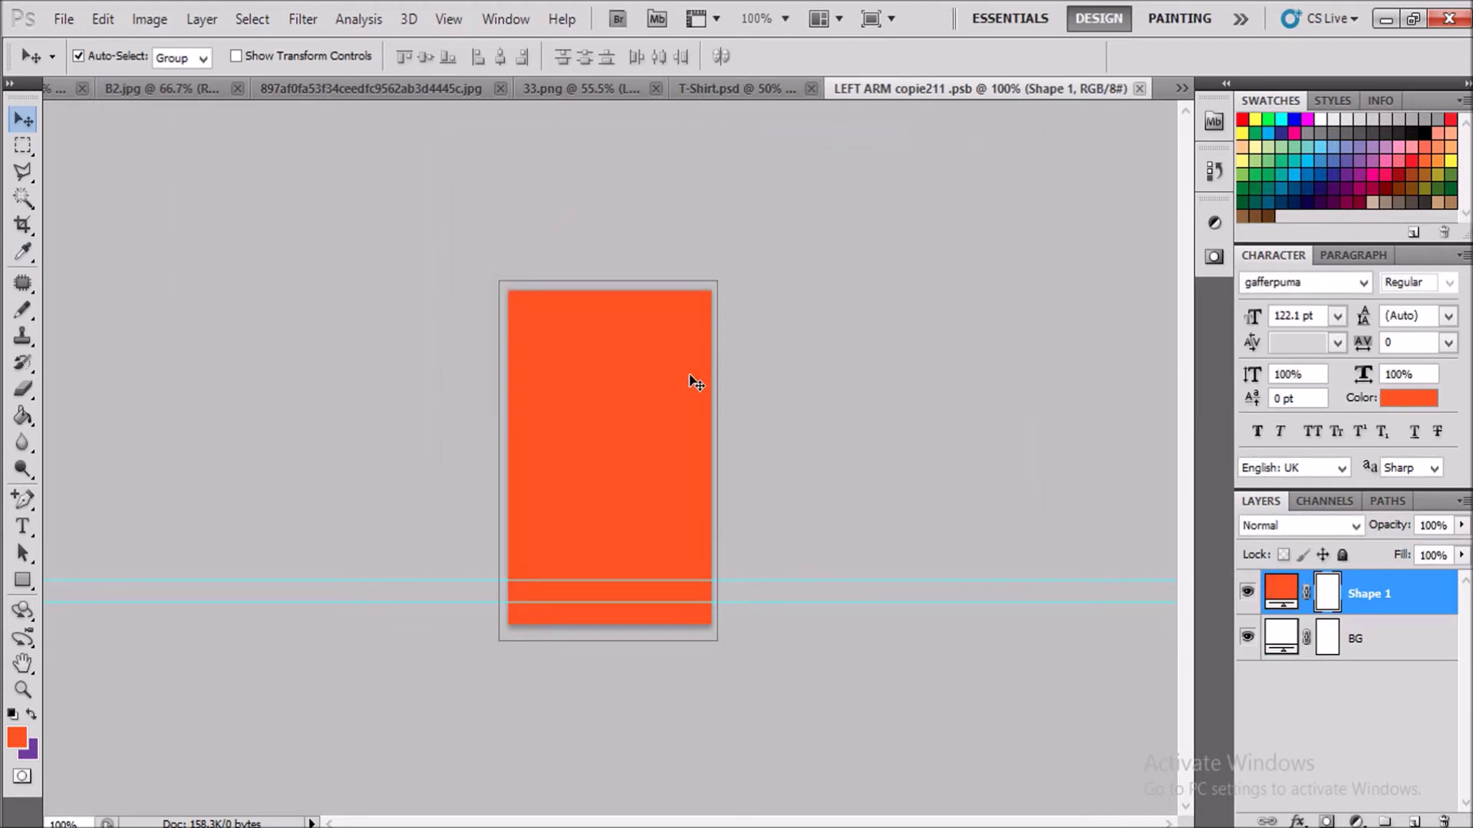
{"action": "left_click", "coordinate": [1140, 90]}
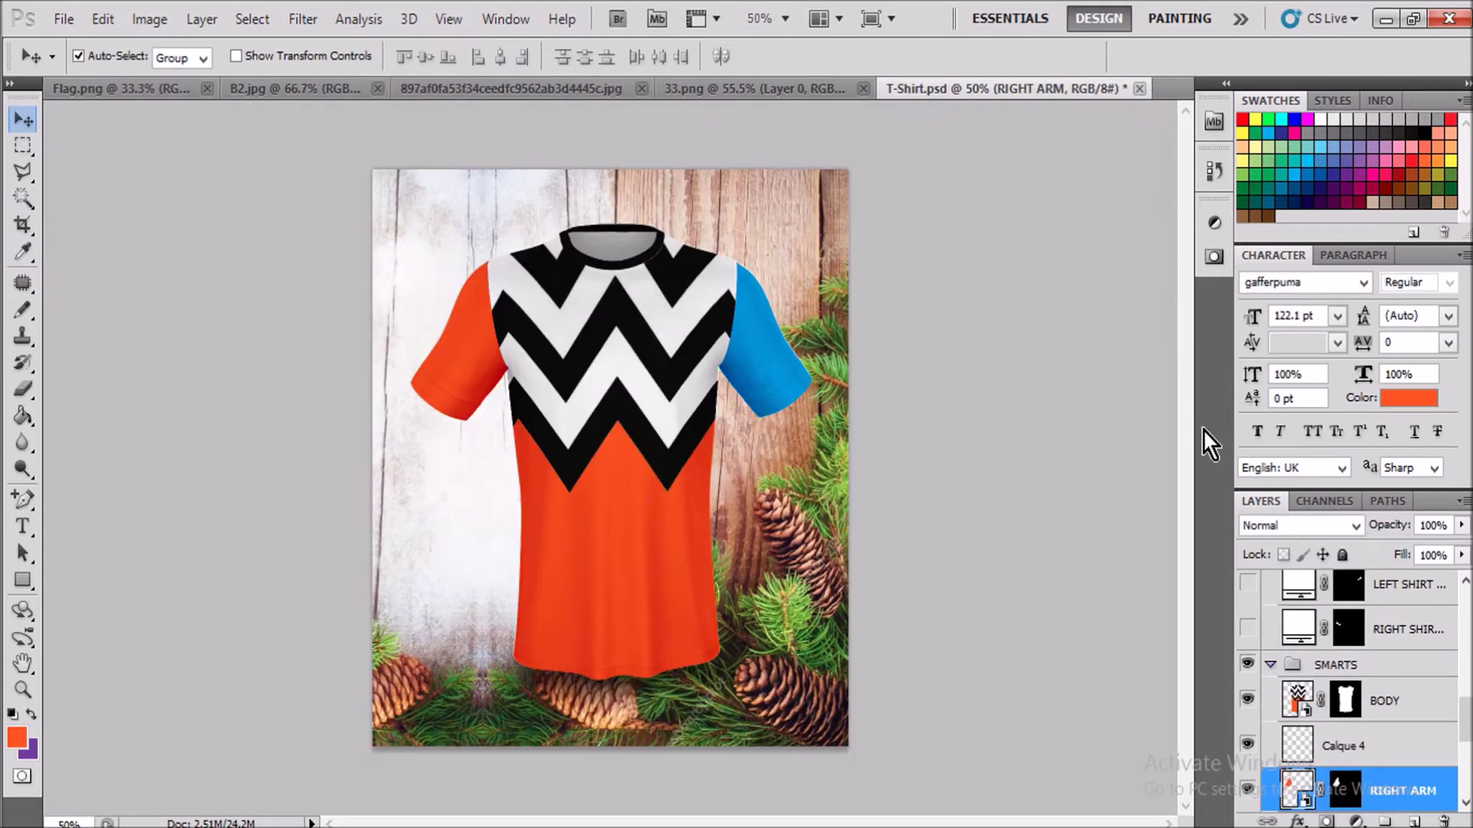
{"action": "scroll", "coordinate": [1354, 767], "scroll_direction": "down", "scroll_amount": 2}
{"action": "scroll", "coordinate": [1343, 736], "scroll_direction": "down", "scroll_amount": 1}
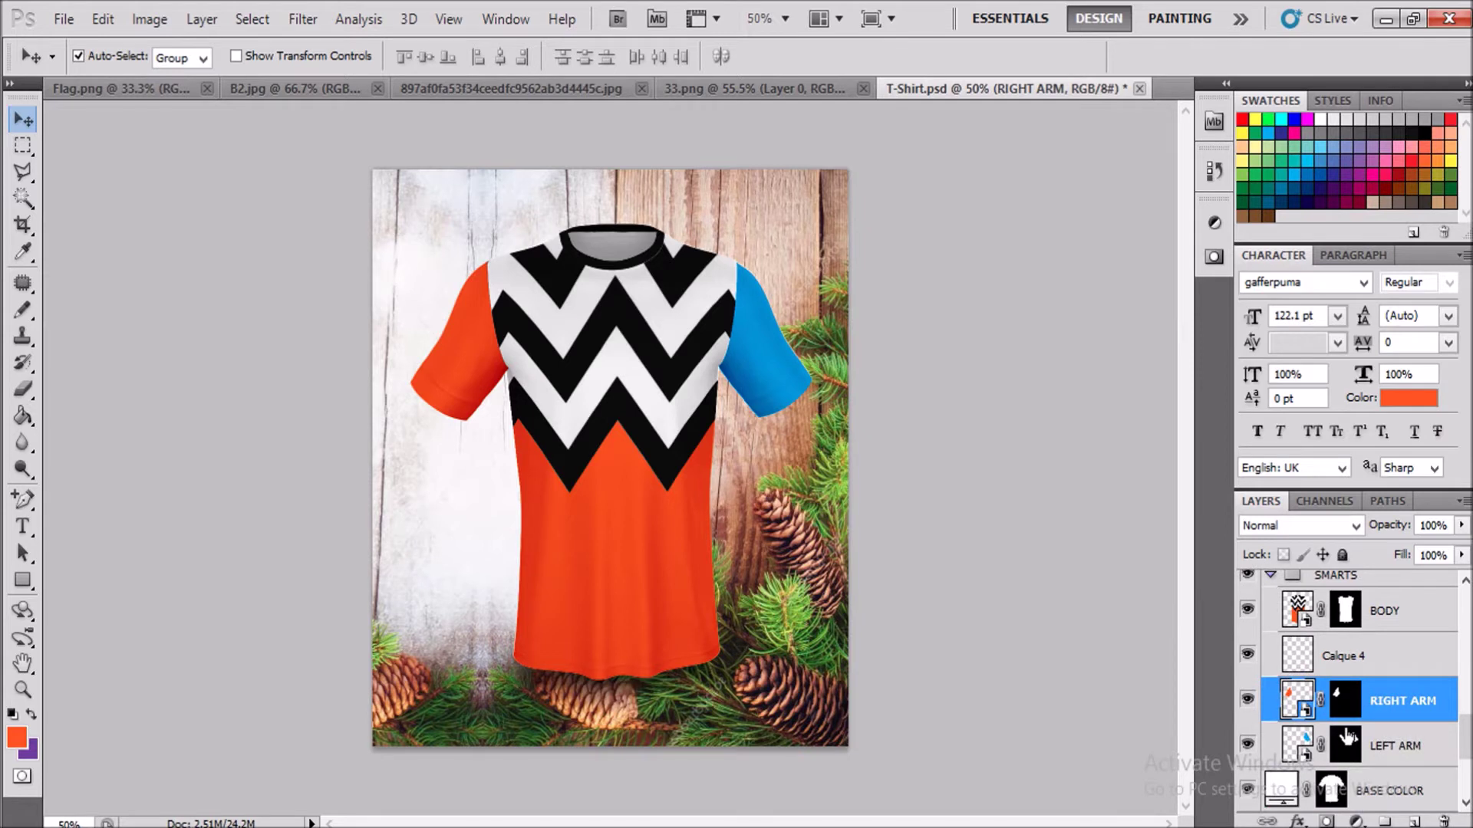
In the LEFT ARM smart object, fill Shape 1 with the orange foreground, then save and close
{"action": "left_click", "coordinate": [1298, 746]}
{"action": "double_click", "coordinate": [1297, 745]}
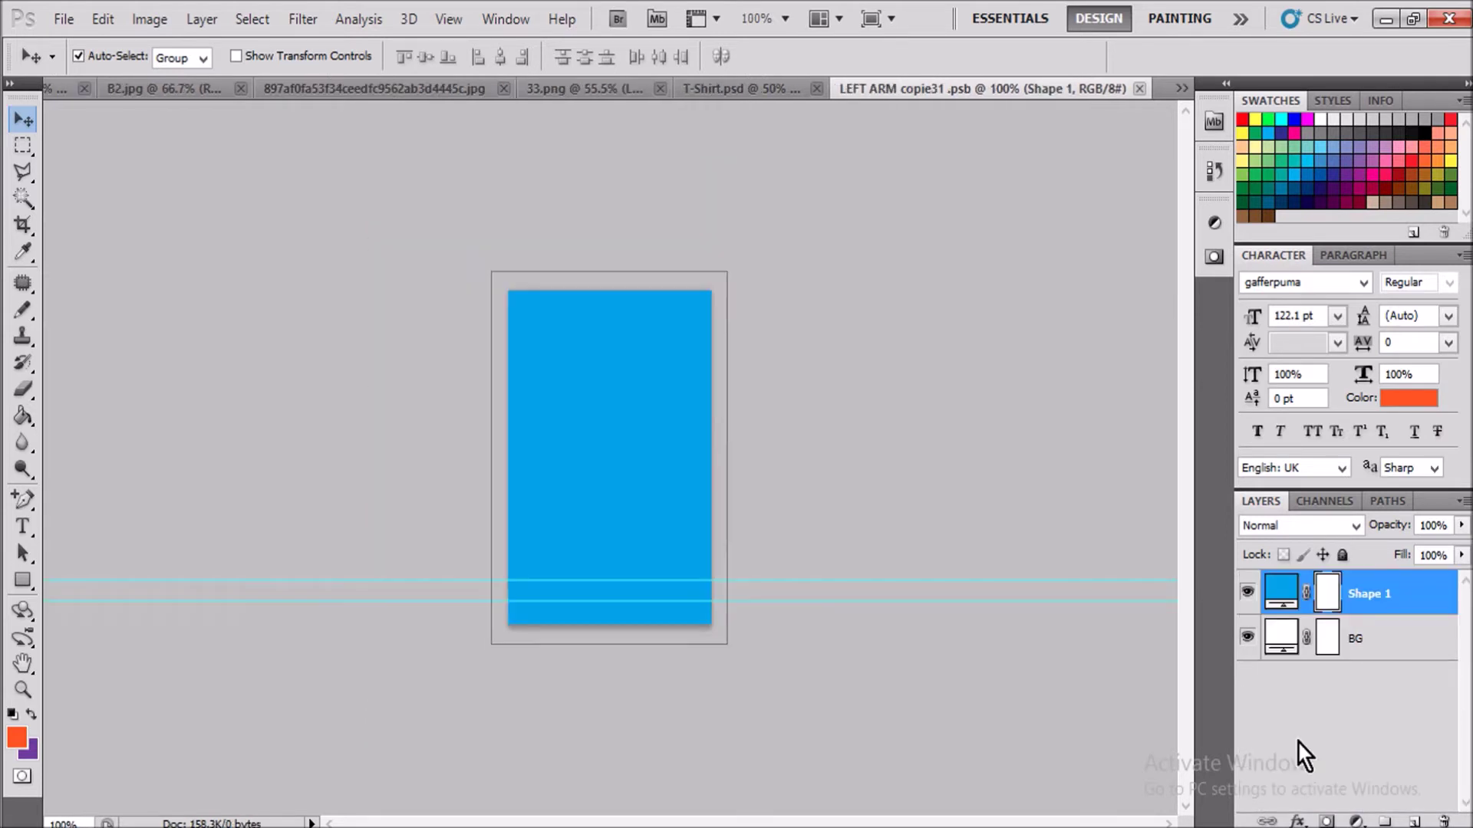
{"action": "double_click", "coordinate": [1278, 590]}
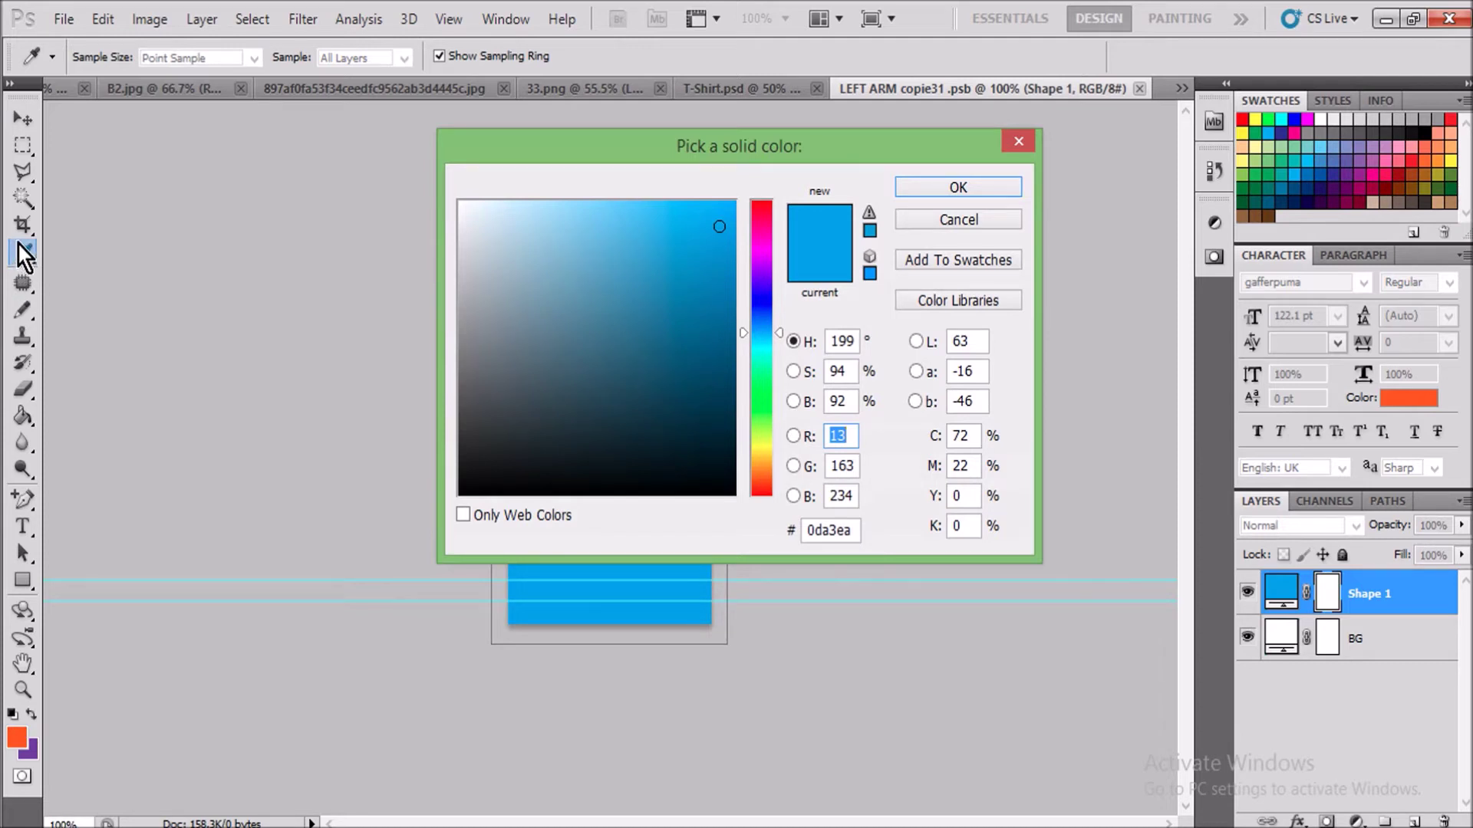
{"action": "left_click", "coordinate": [18, 737]}
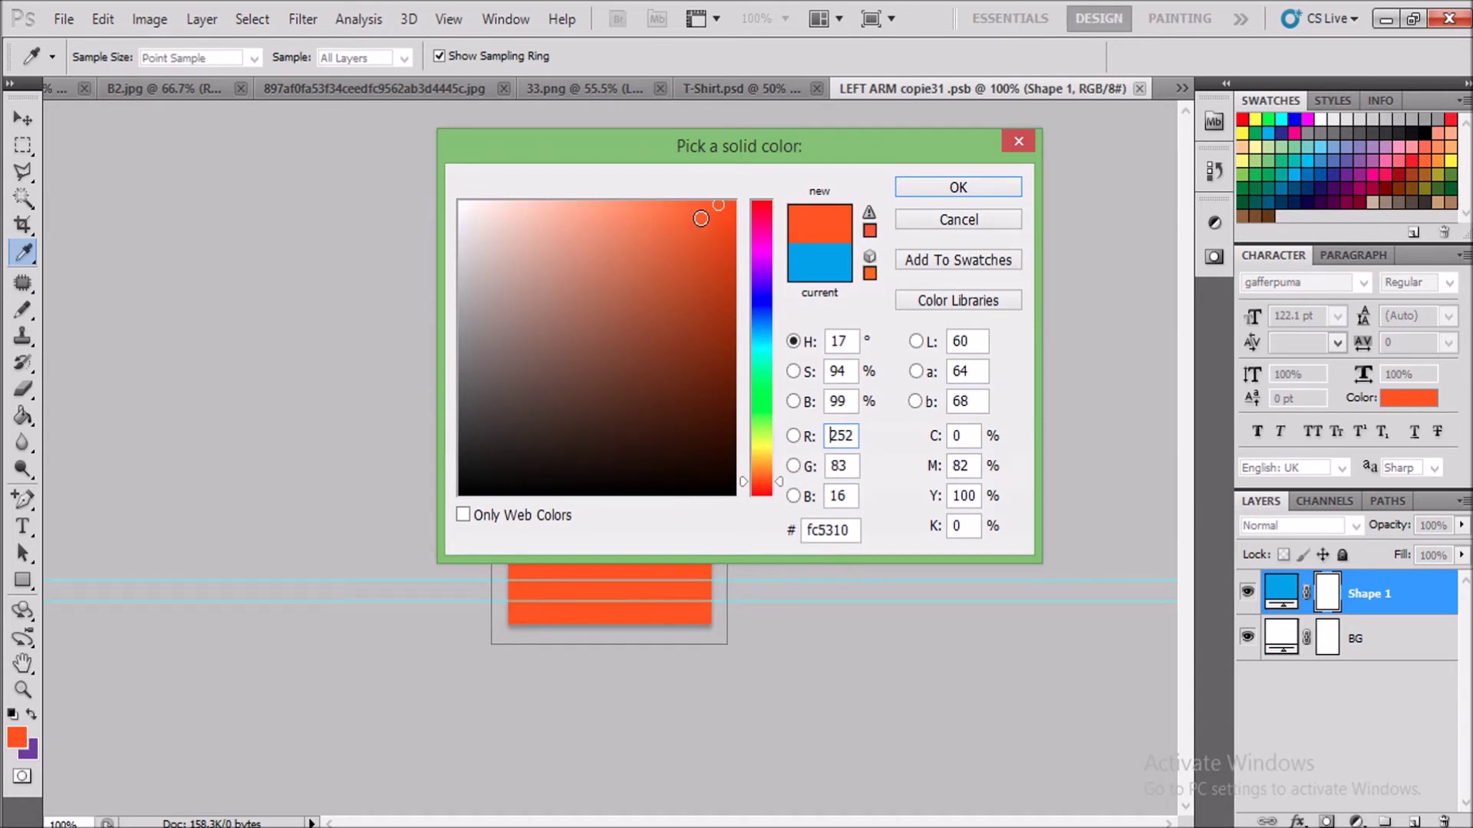
{"action": "left_click", "coordinate": [929, 192]}
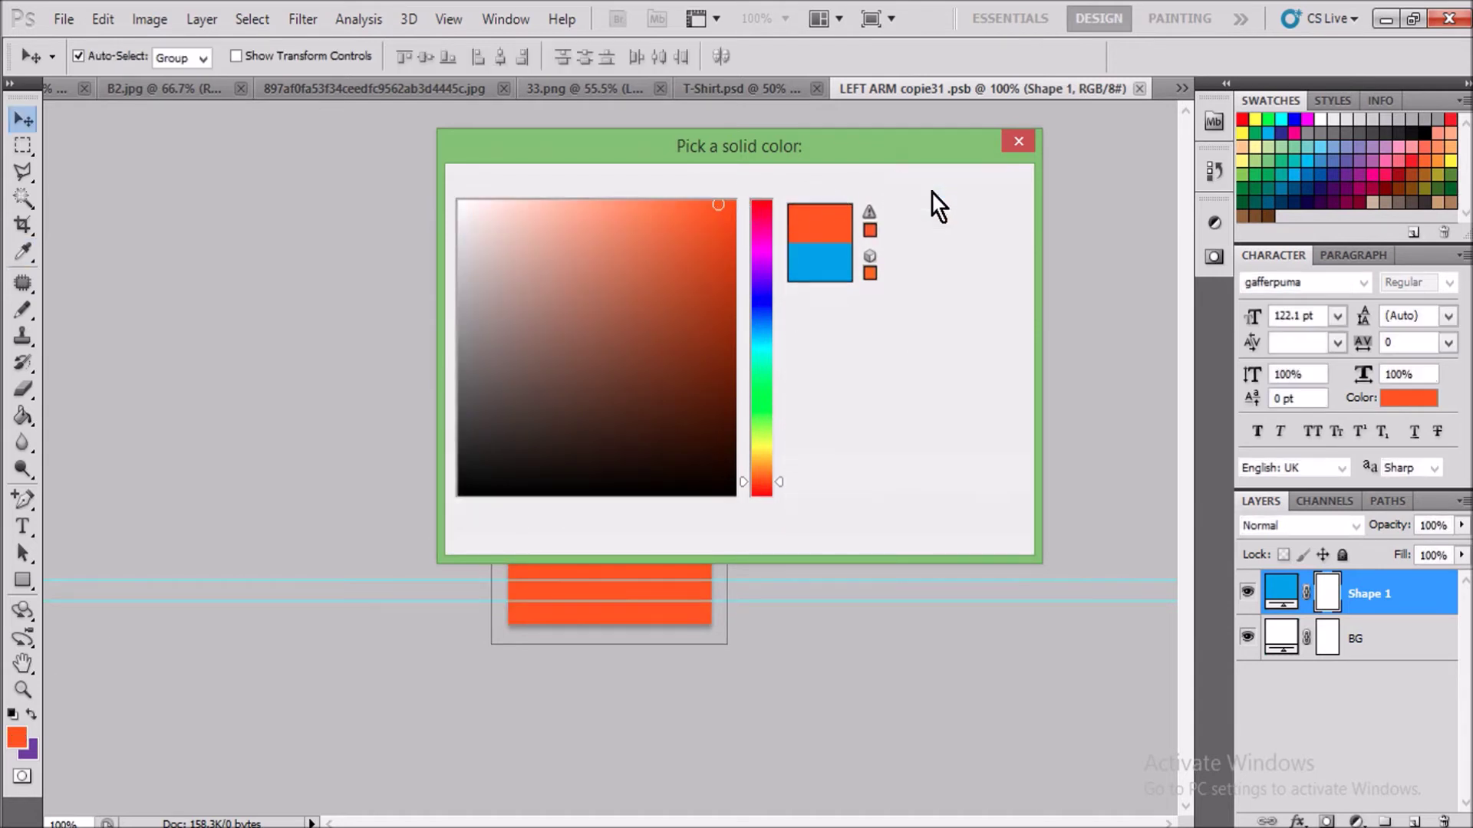
{"action": "key", "text": "ctrl+s"}
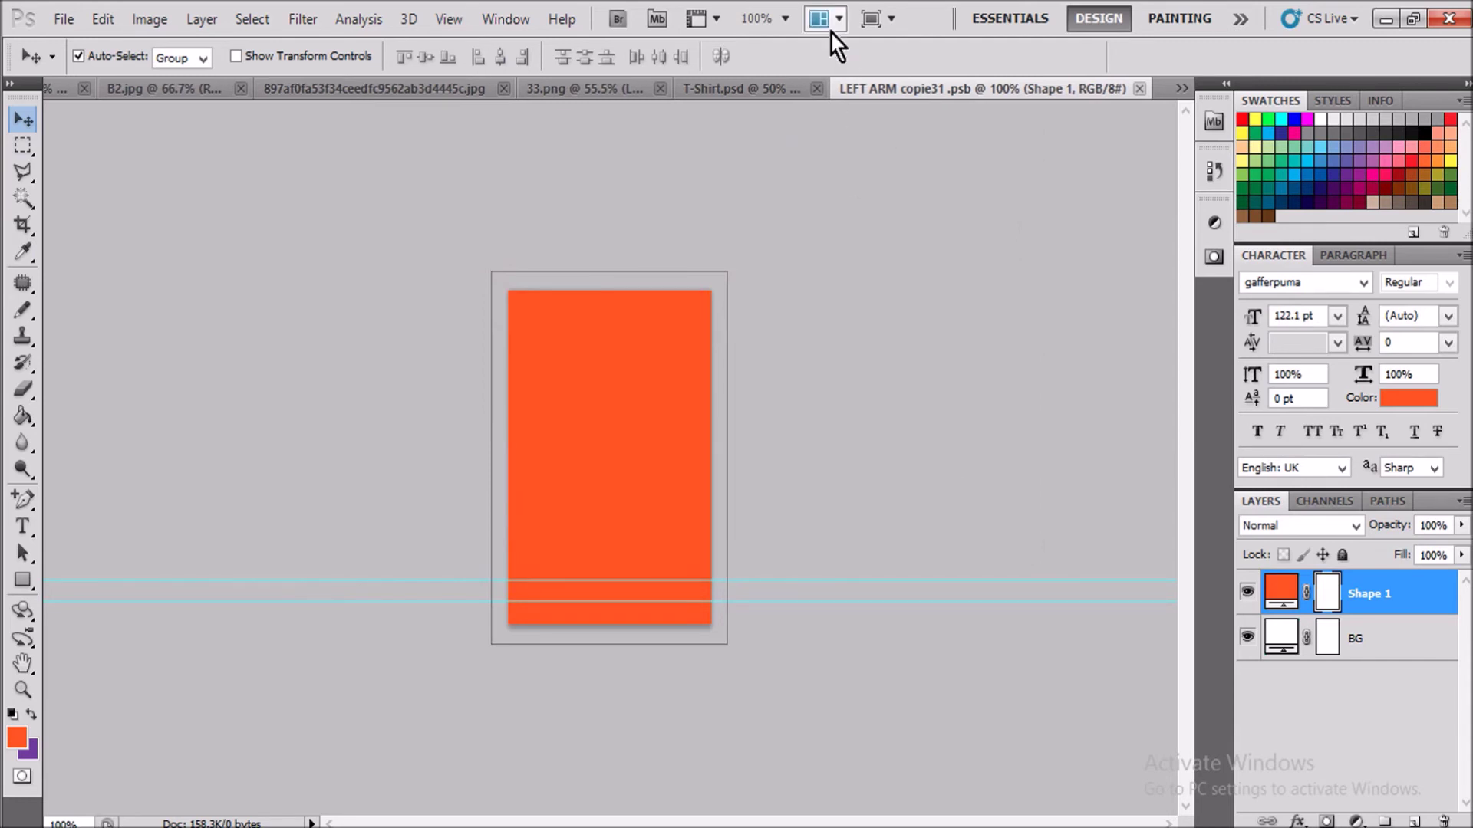
{"action": "left_click", "coordinate": [1139, 89]}
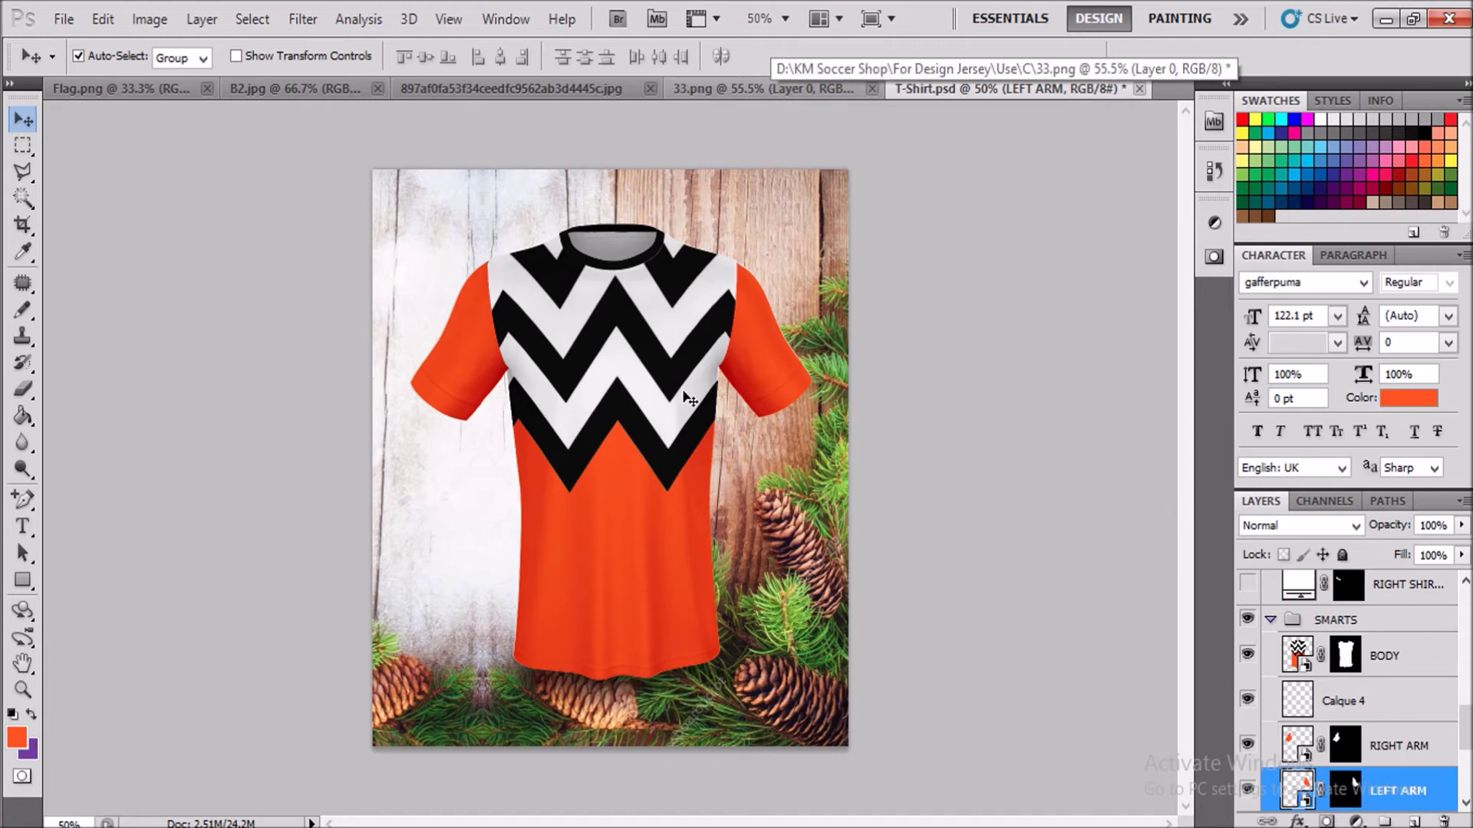
{"action": "left_click", "coordinate": [744, 91]}
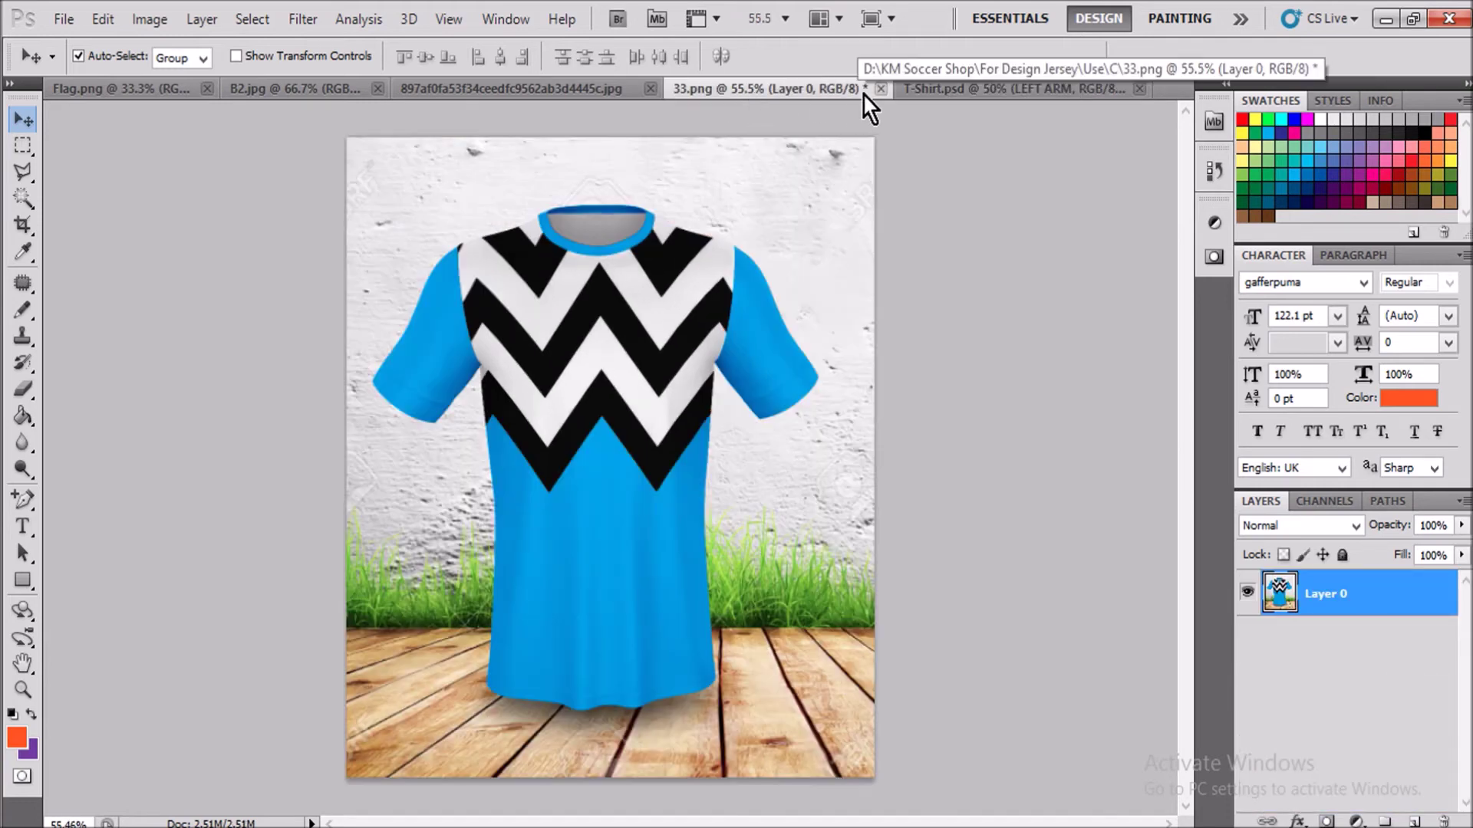
{"action": "left_click", "coordinate": [966, 90]}
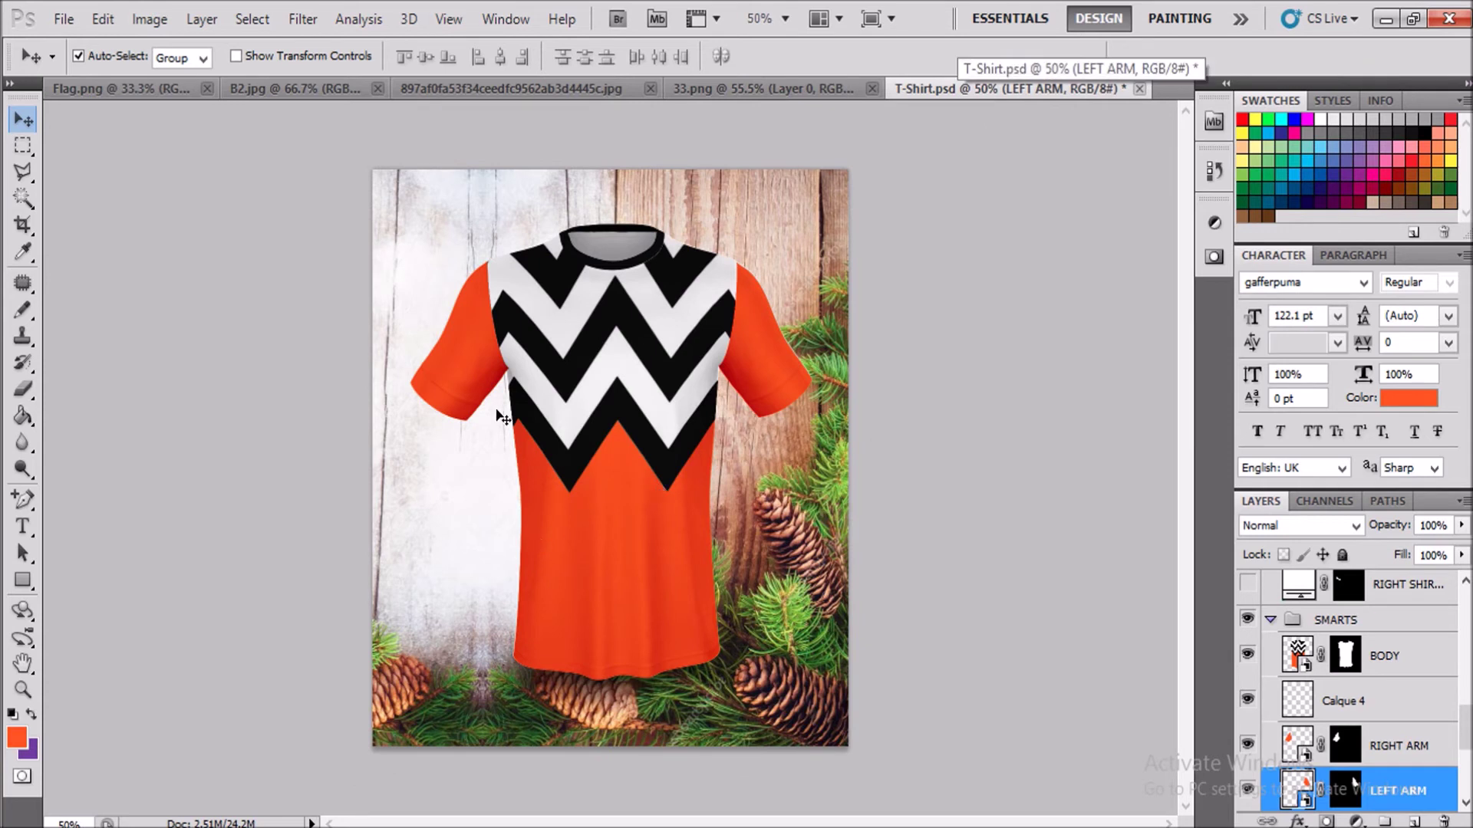